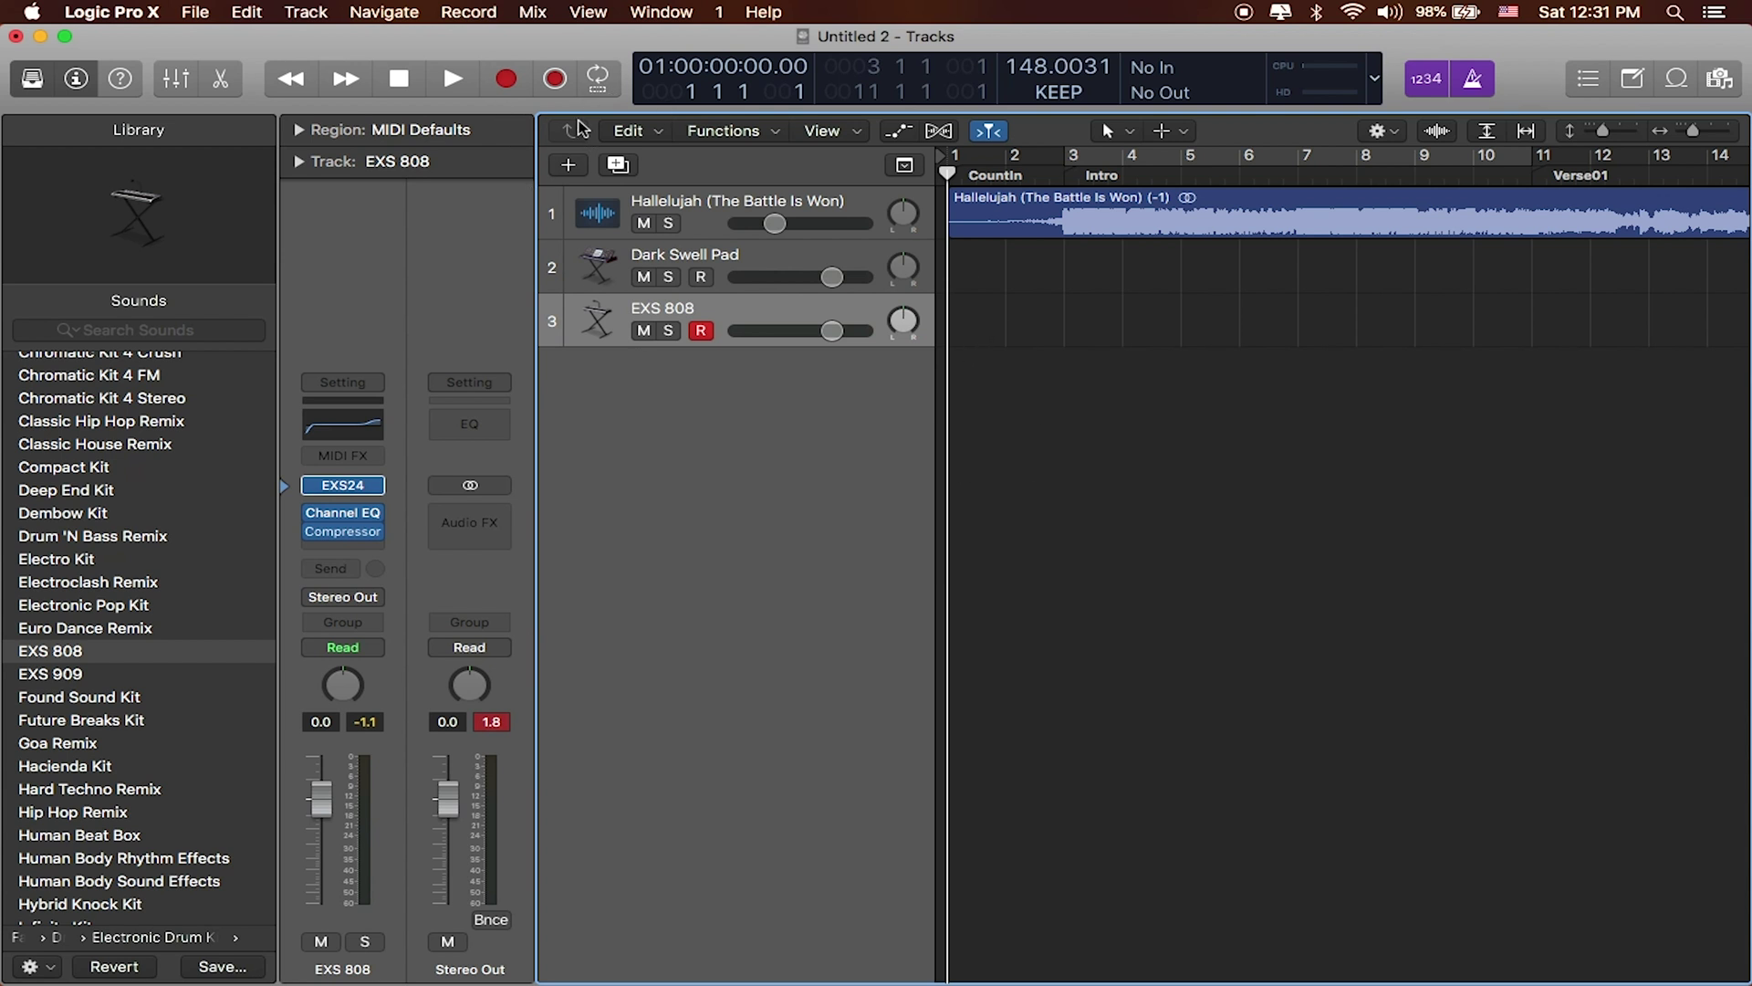
Bring up the Record button's recording options menu in the control bar
{"action": "right_click", "coordinate": [522, 90]}
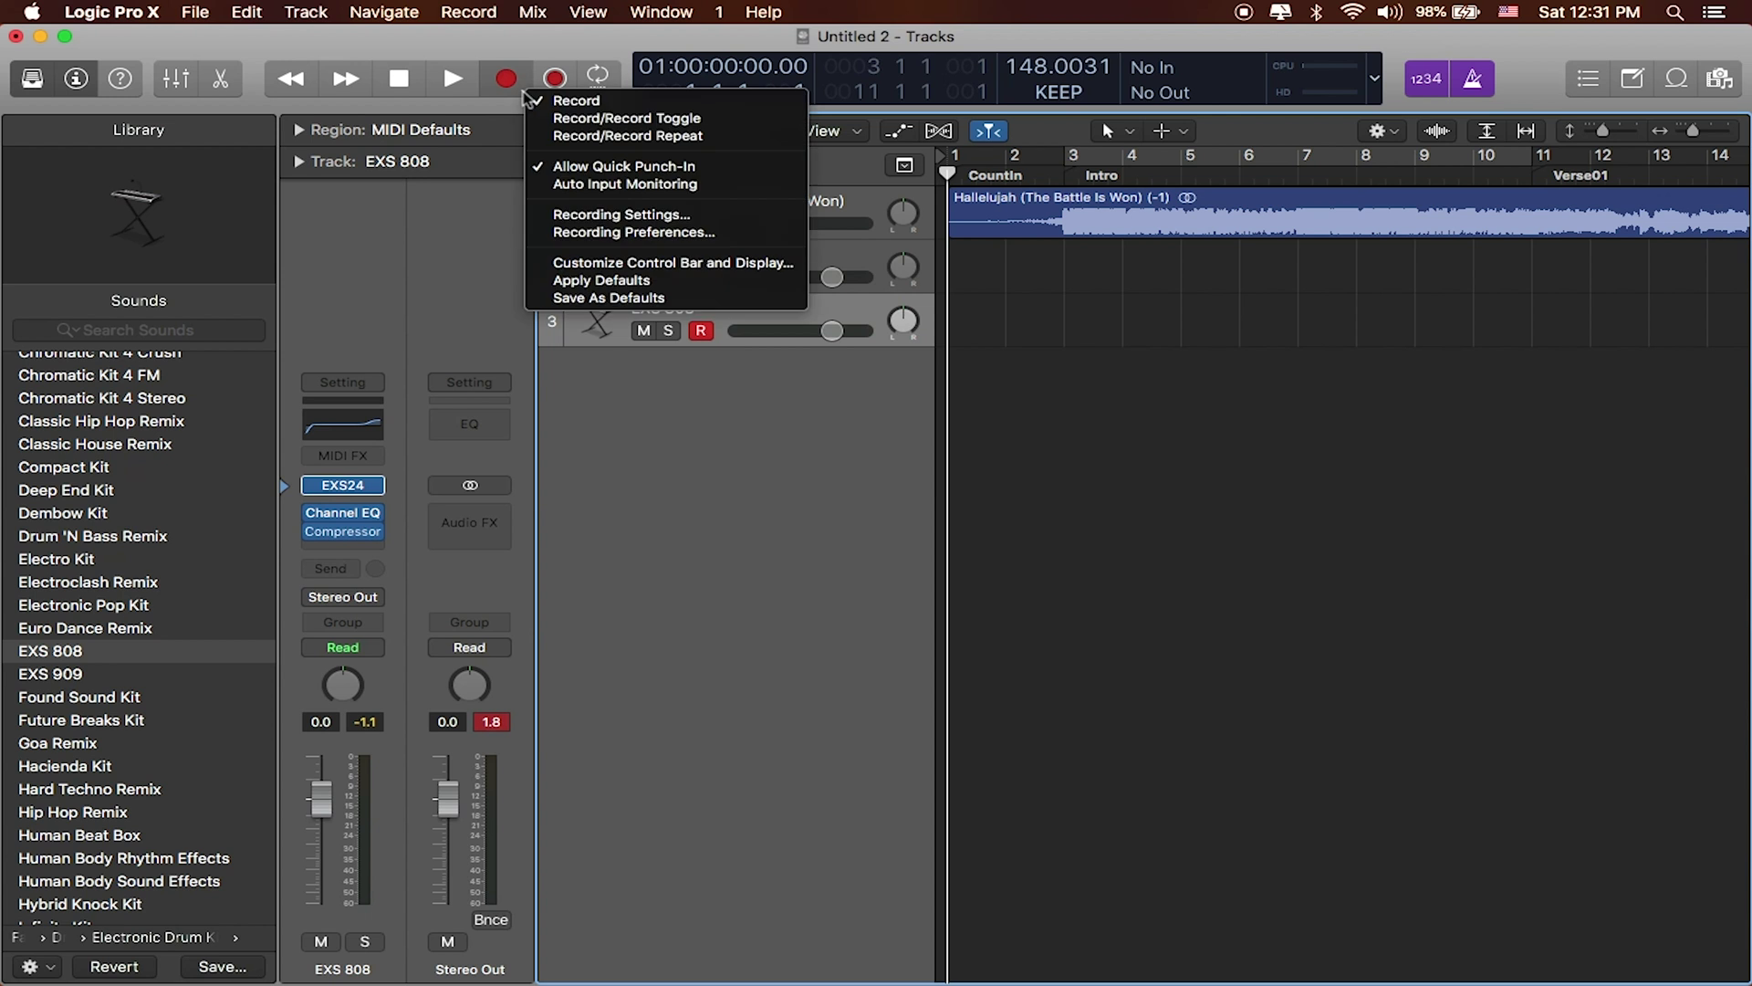
{"action": "left_click", "coordinate": [667, 217]}
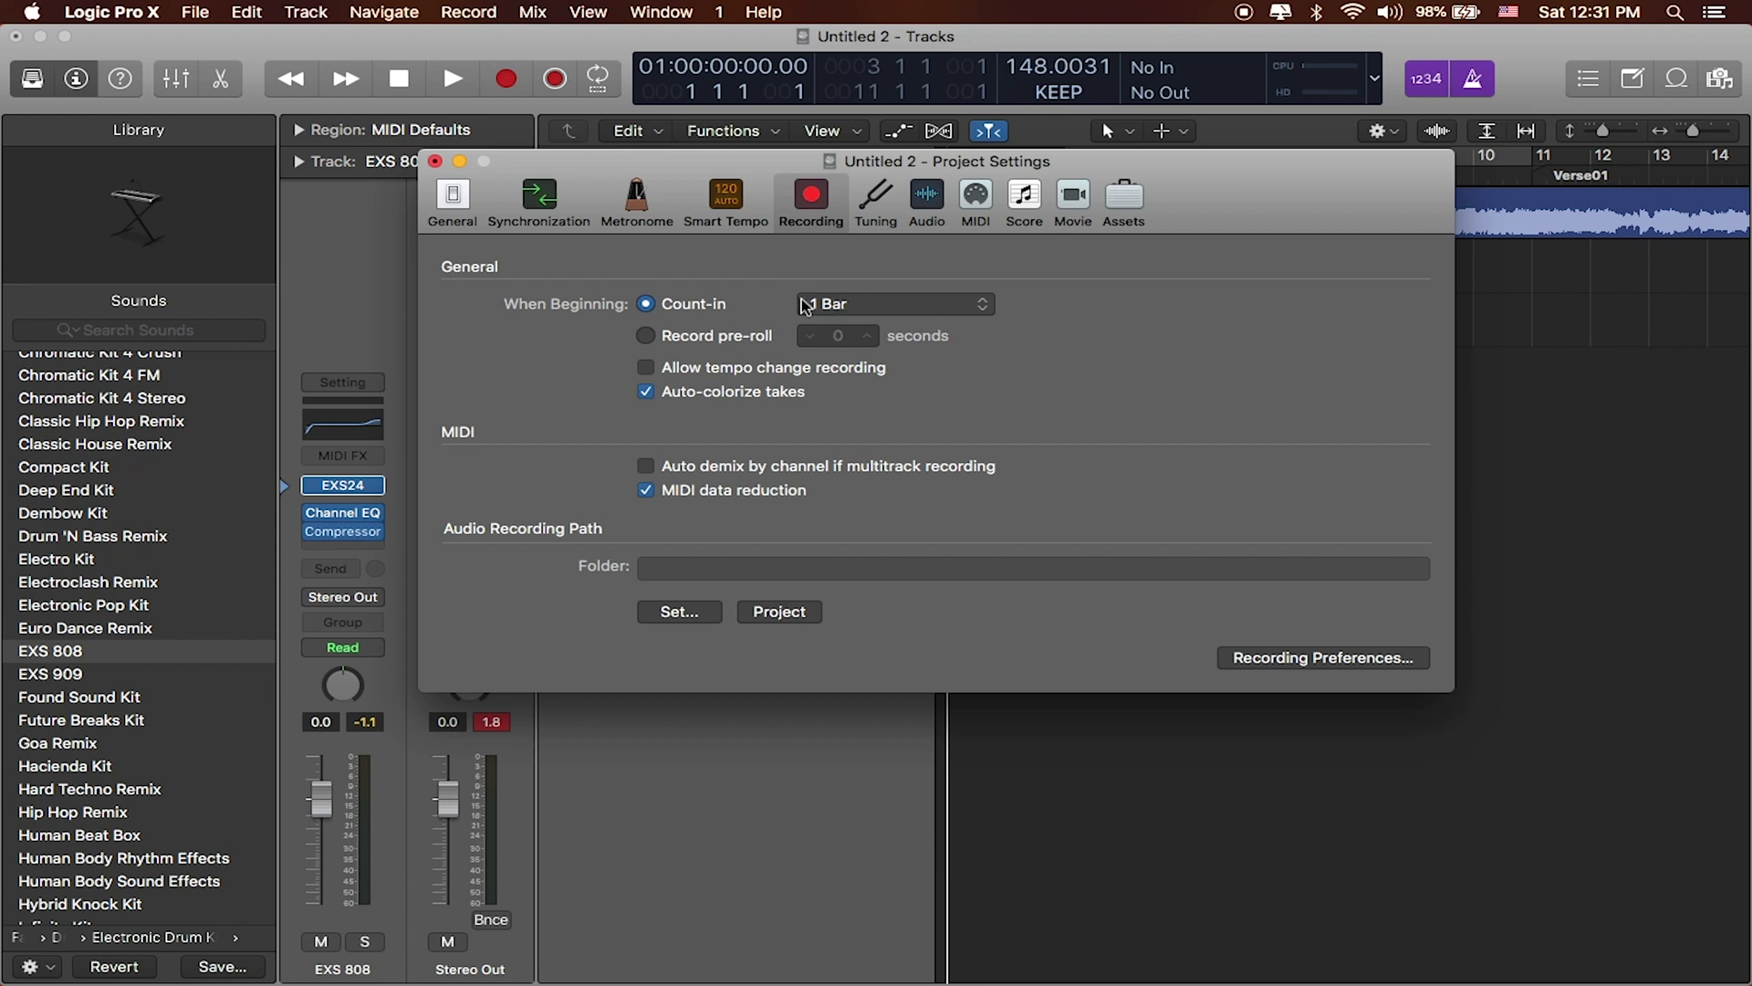
{"action": "left_click", "coordinate": [933, 308]}
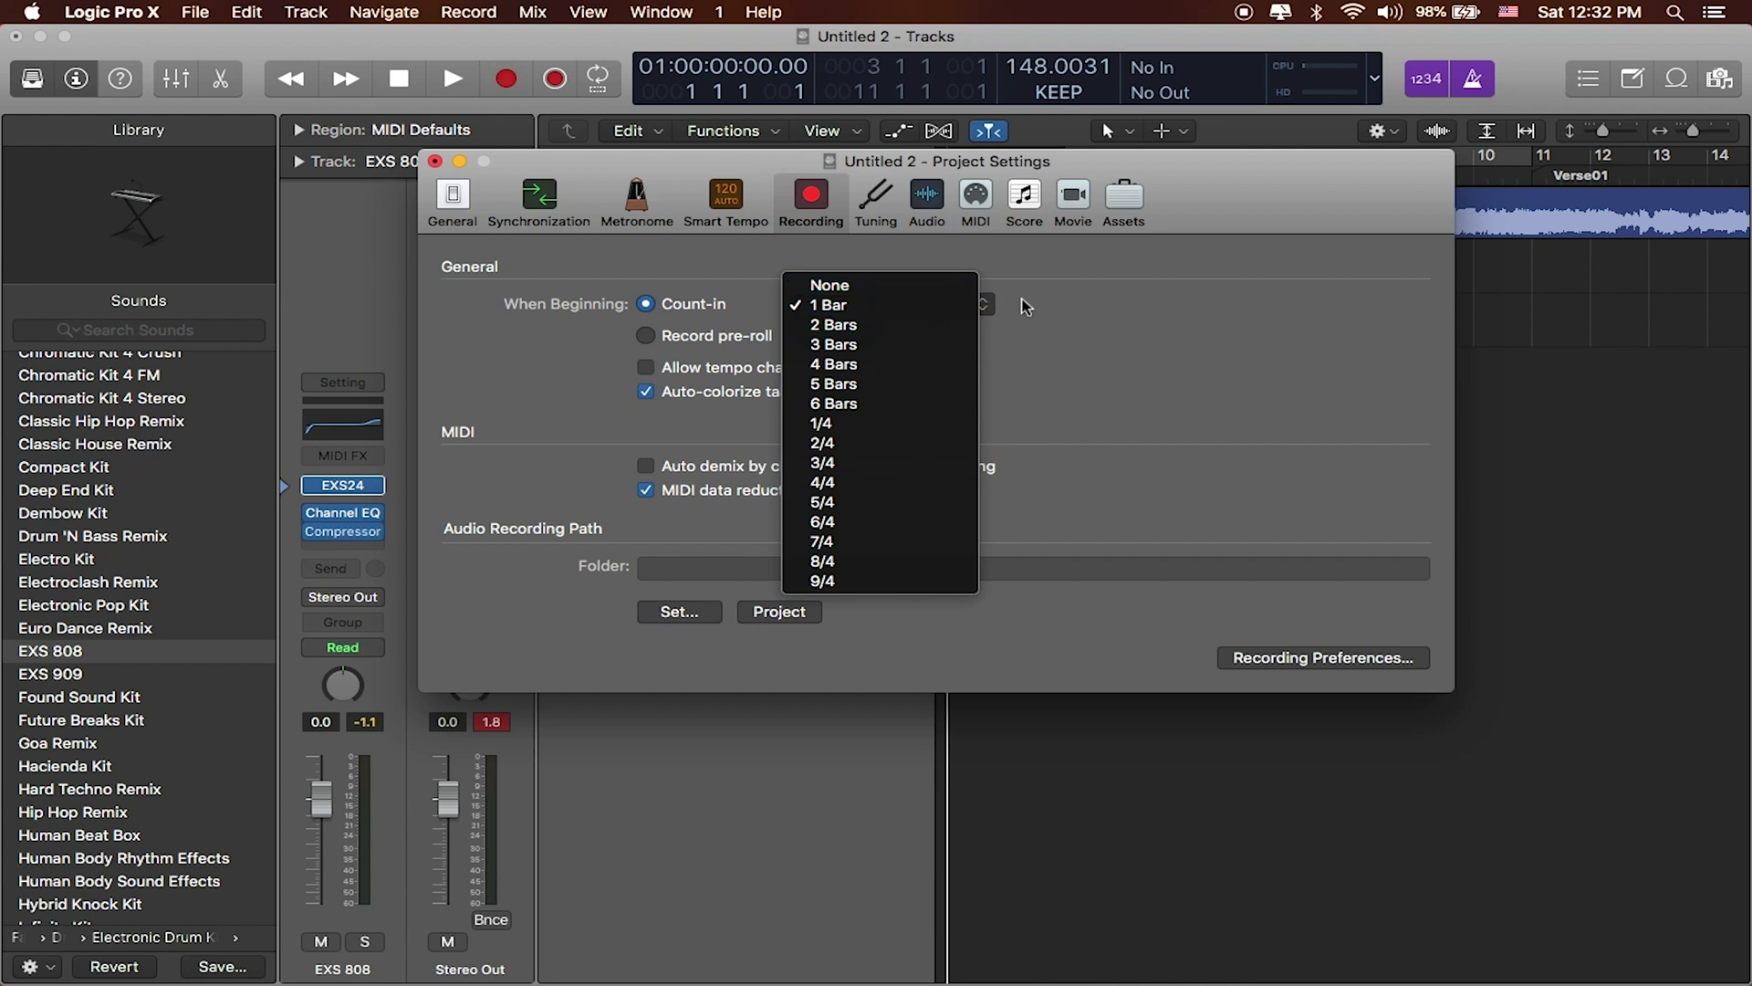
{"action": "left_click", "coordinate": [1081, 317]}
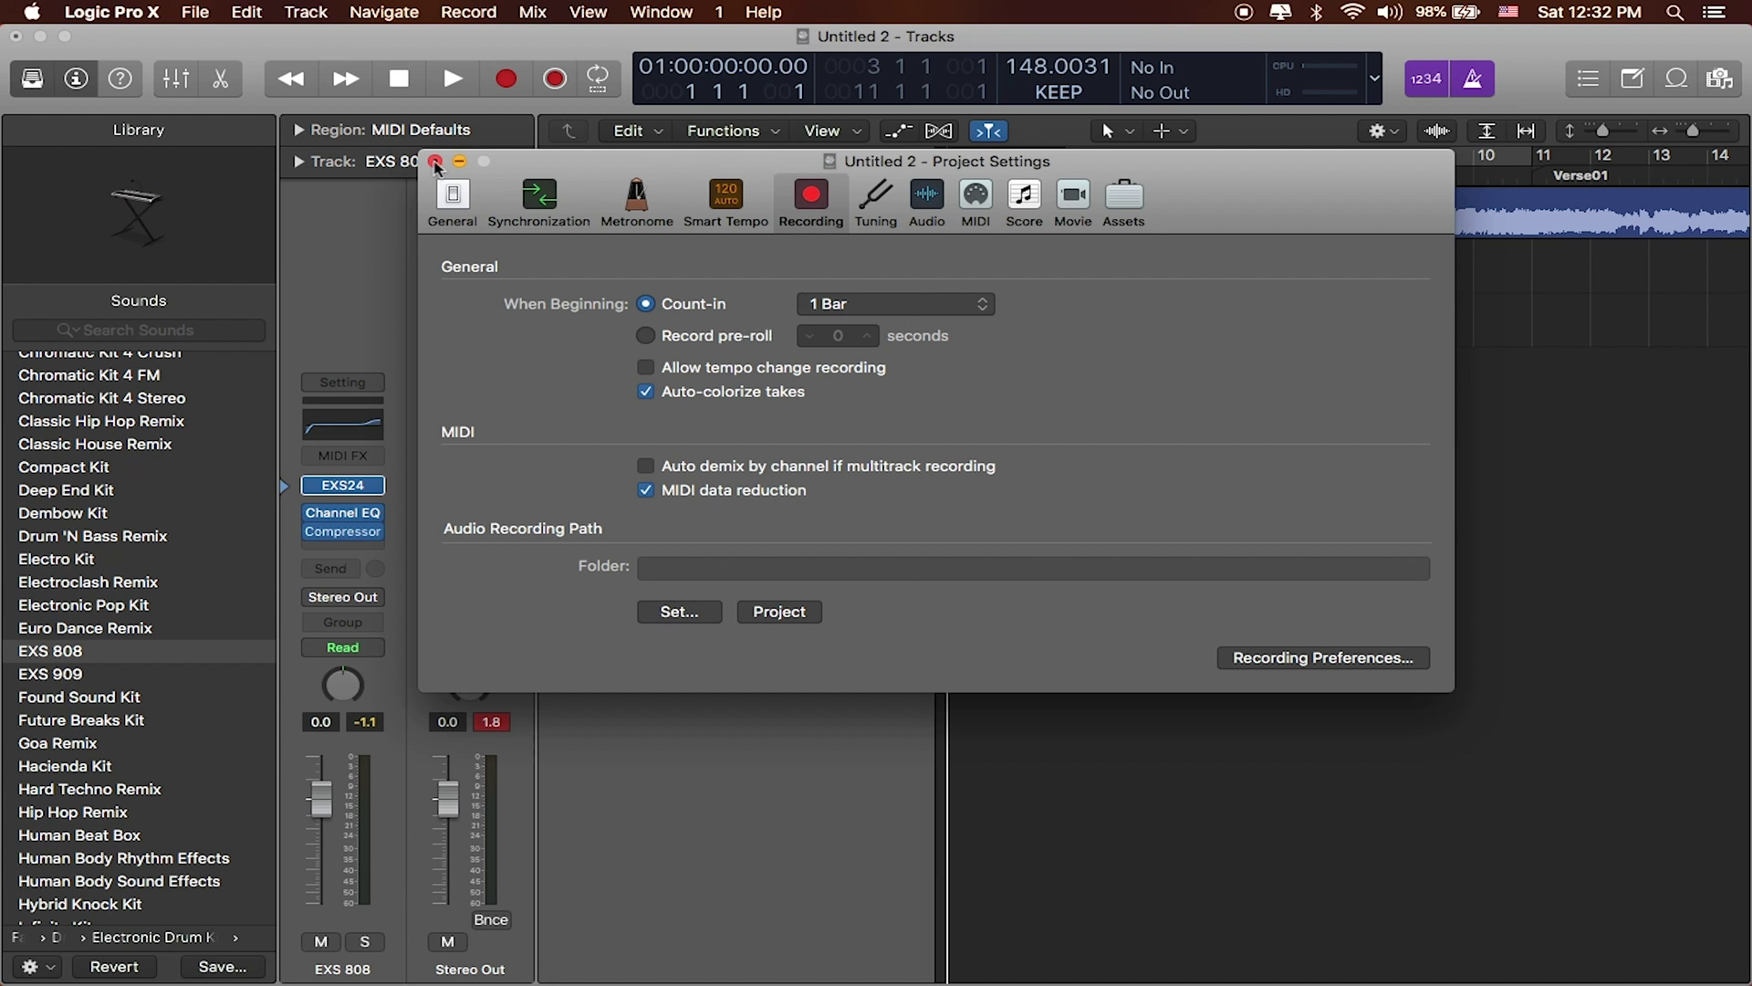
{"action": "left_click", "coordinate": [435, 162]}
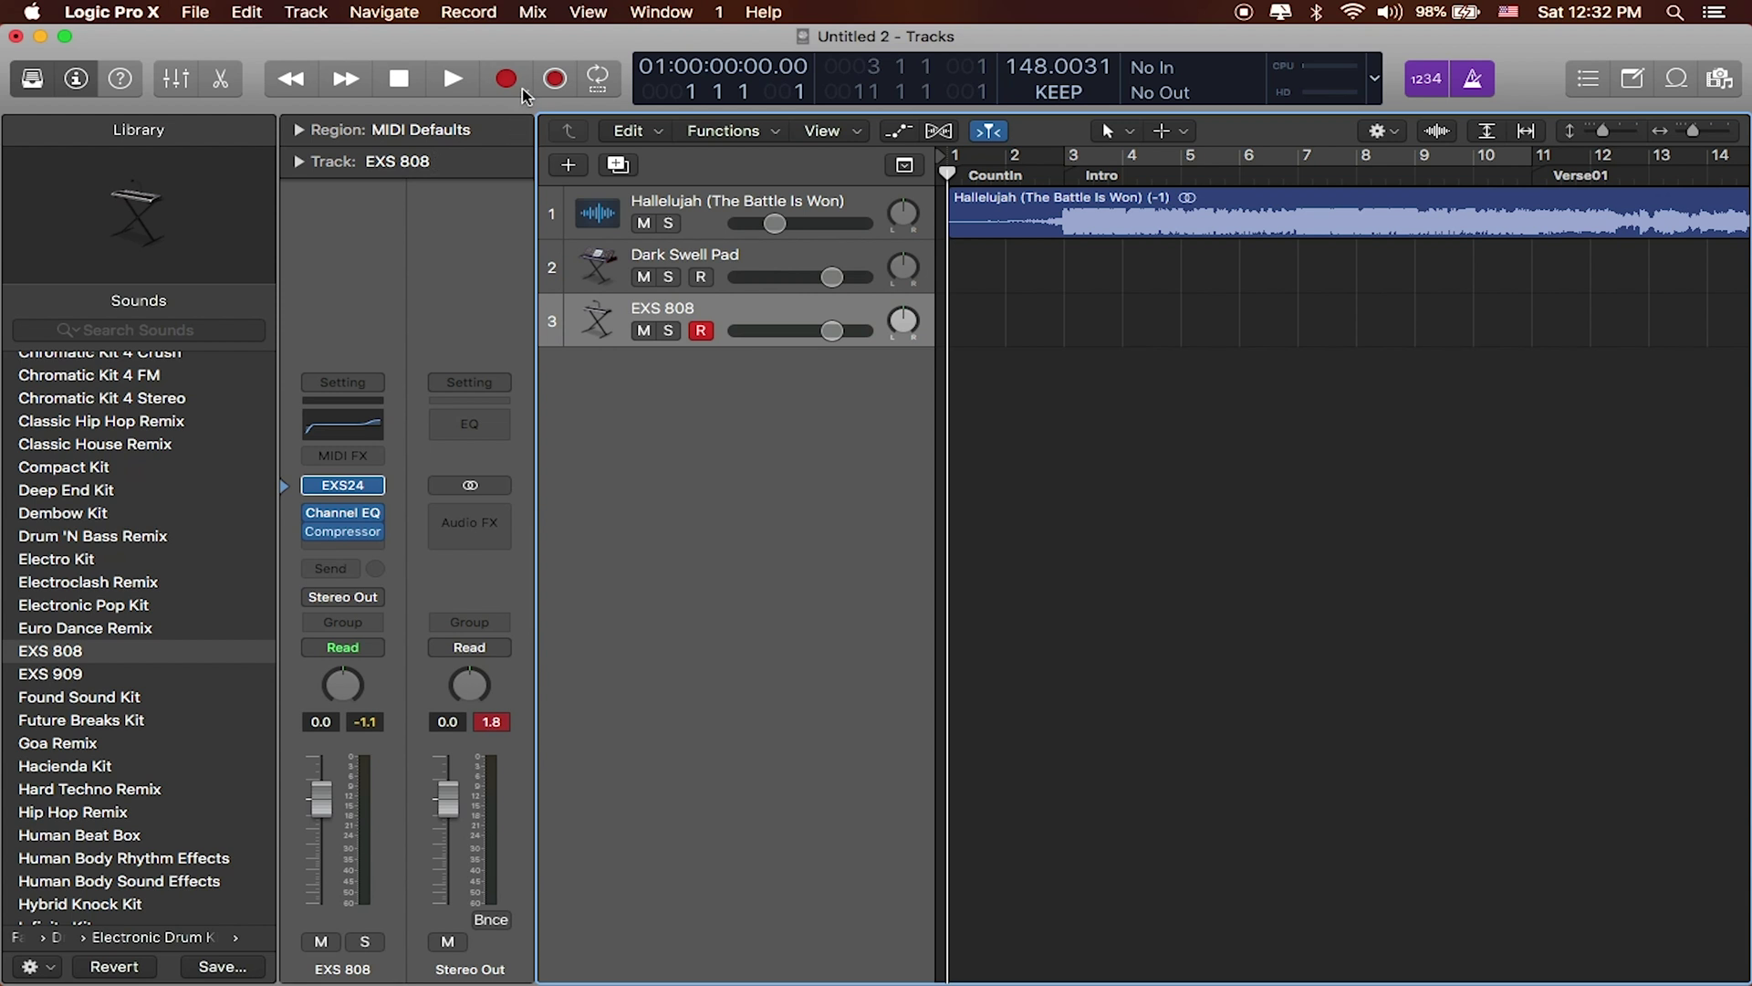
Open Recording preferences and keep WAVE (BWF) as the recording file type
{"action": "right_click", "coordinate": [522, 90]}
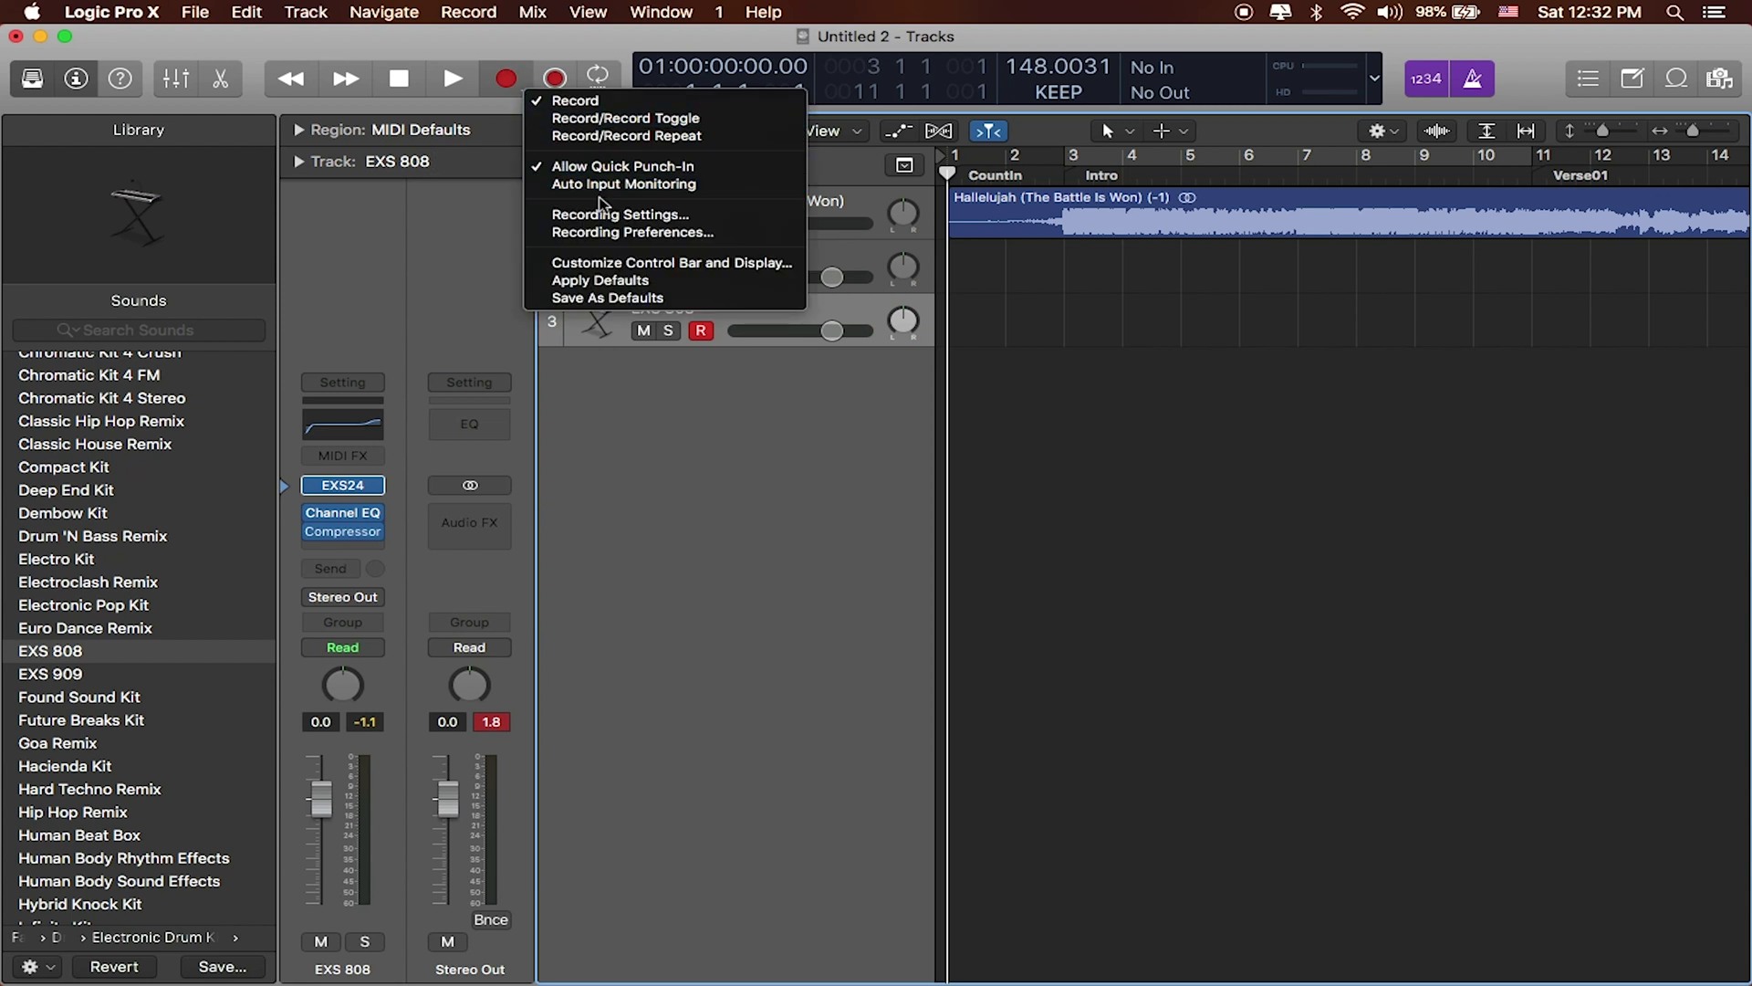
{"action": "left_click", "coordinate": [643, 234]}
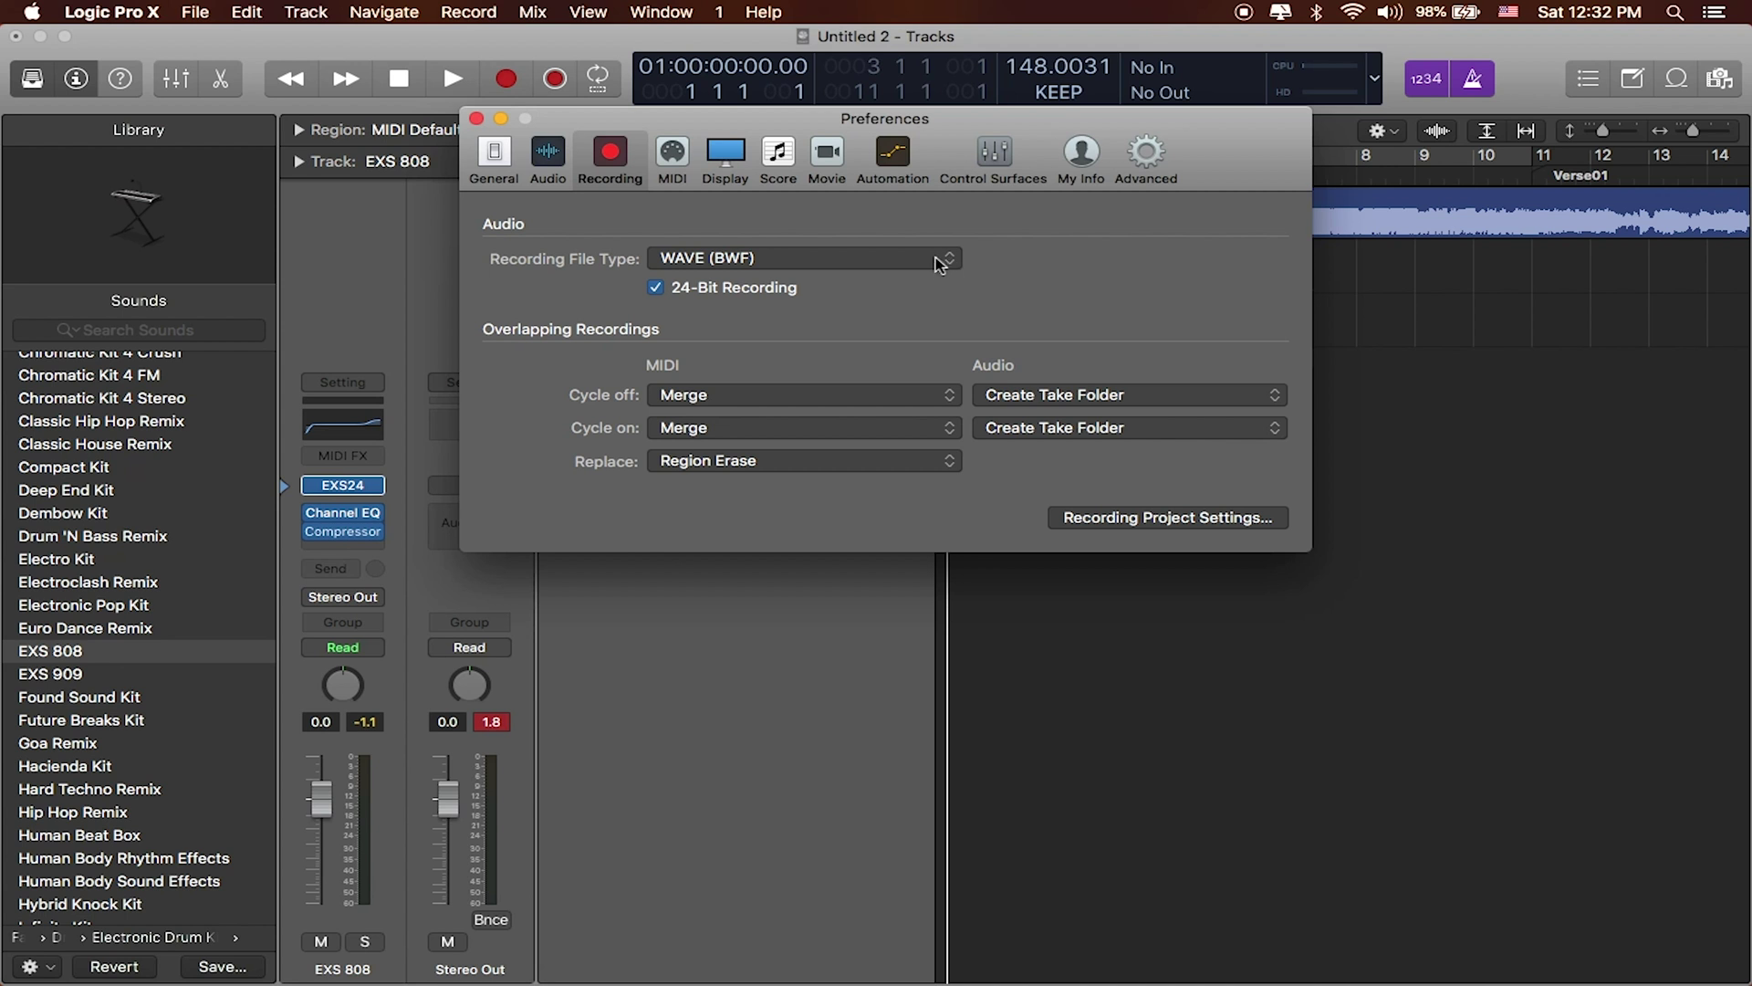
{"action": "left_click", "coordinate": [952, 262]}
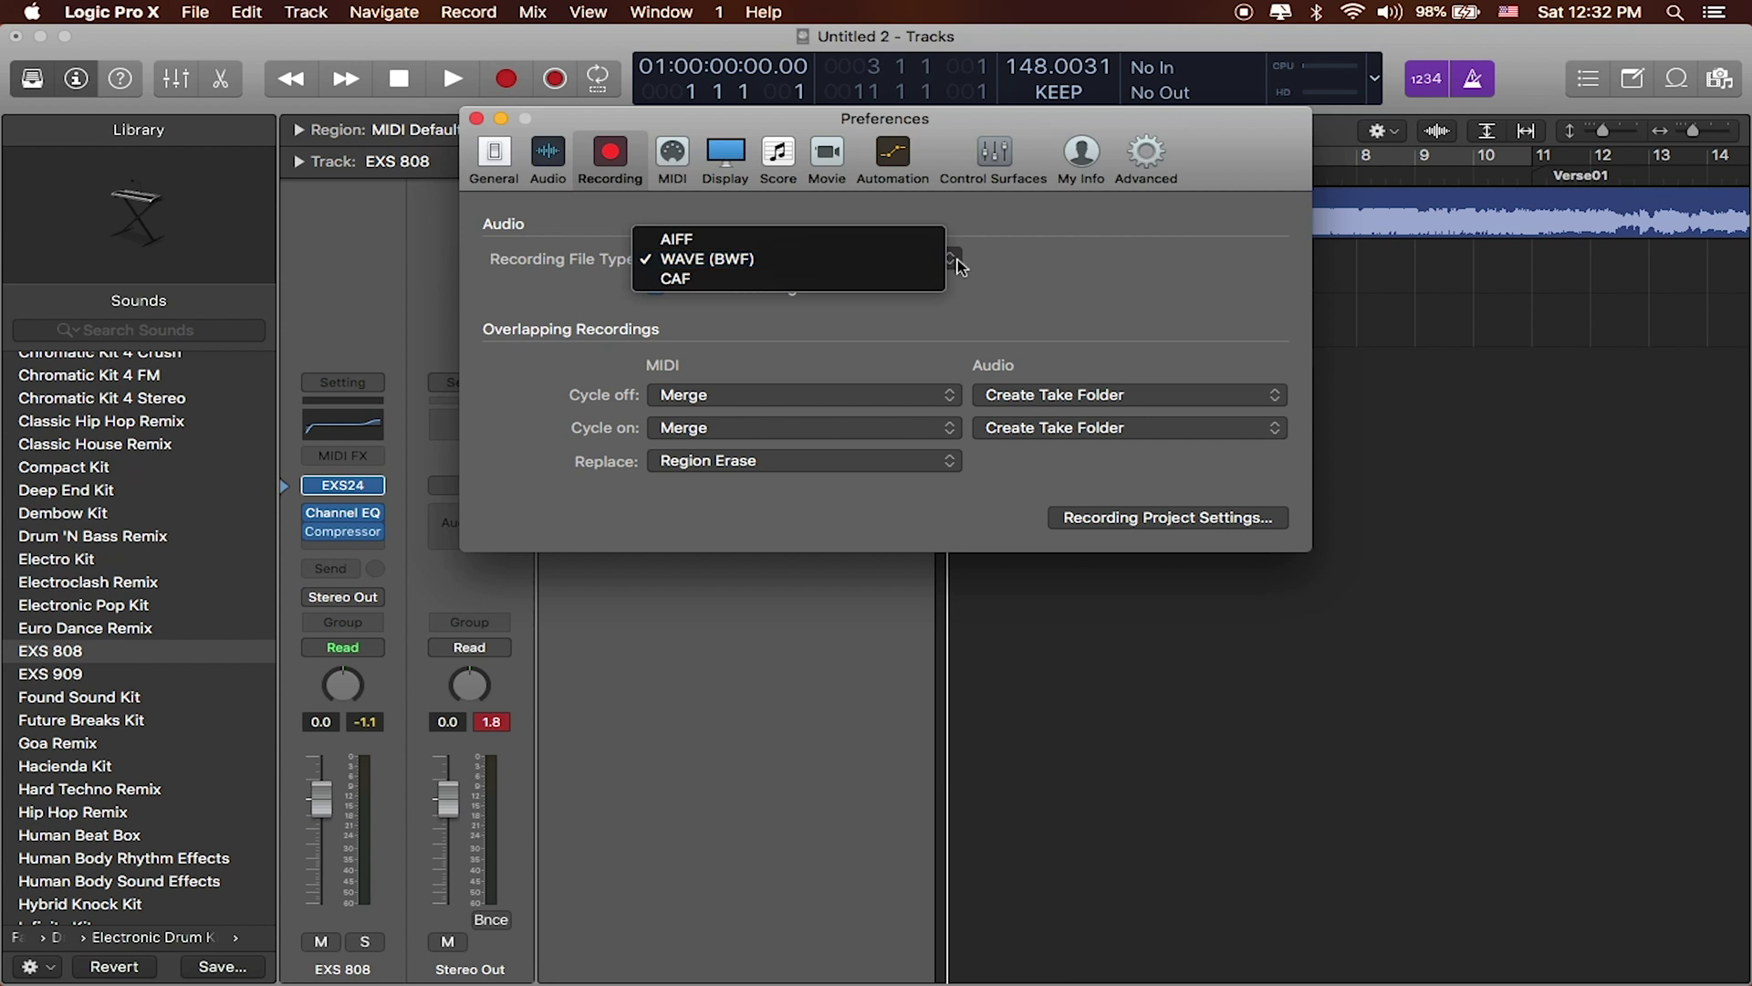
{"action": "left_click", "coordinate": [1064, 283]}
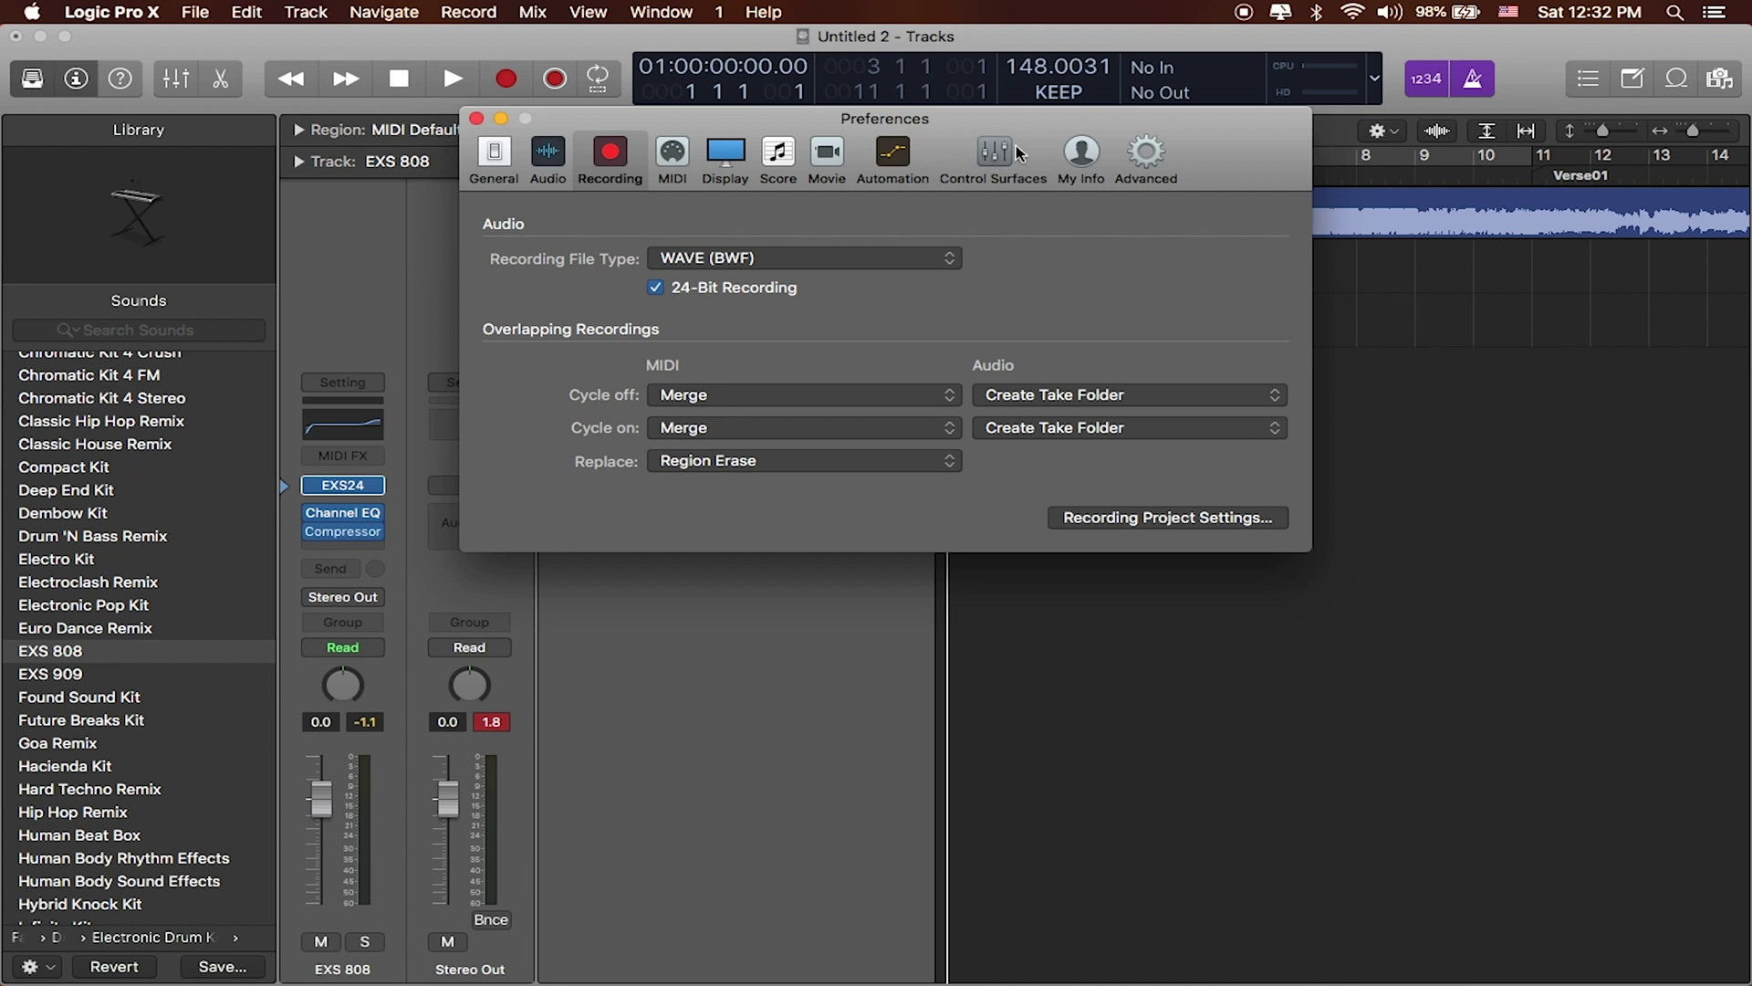
Move the preferences window down to uncover the tracks and show the MIDI Cycle off choices
{"action": "left_click_drag", "start_coordinate": [1027, 128], "coordinate": [1042, 147]}
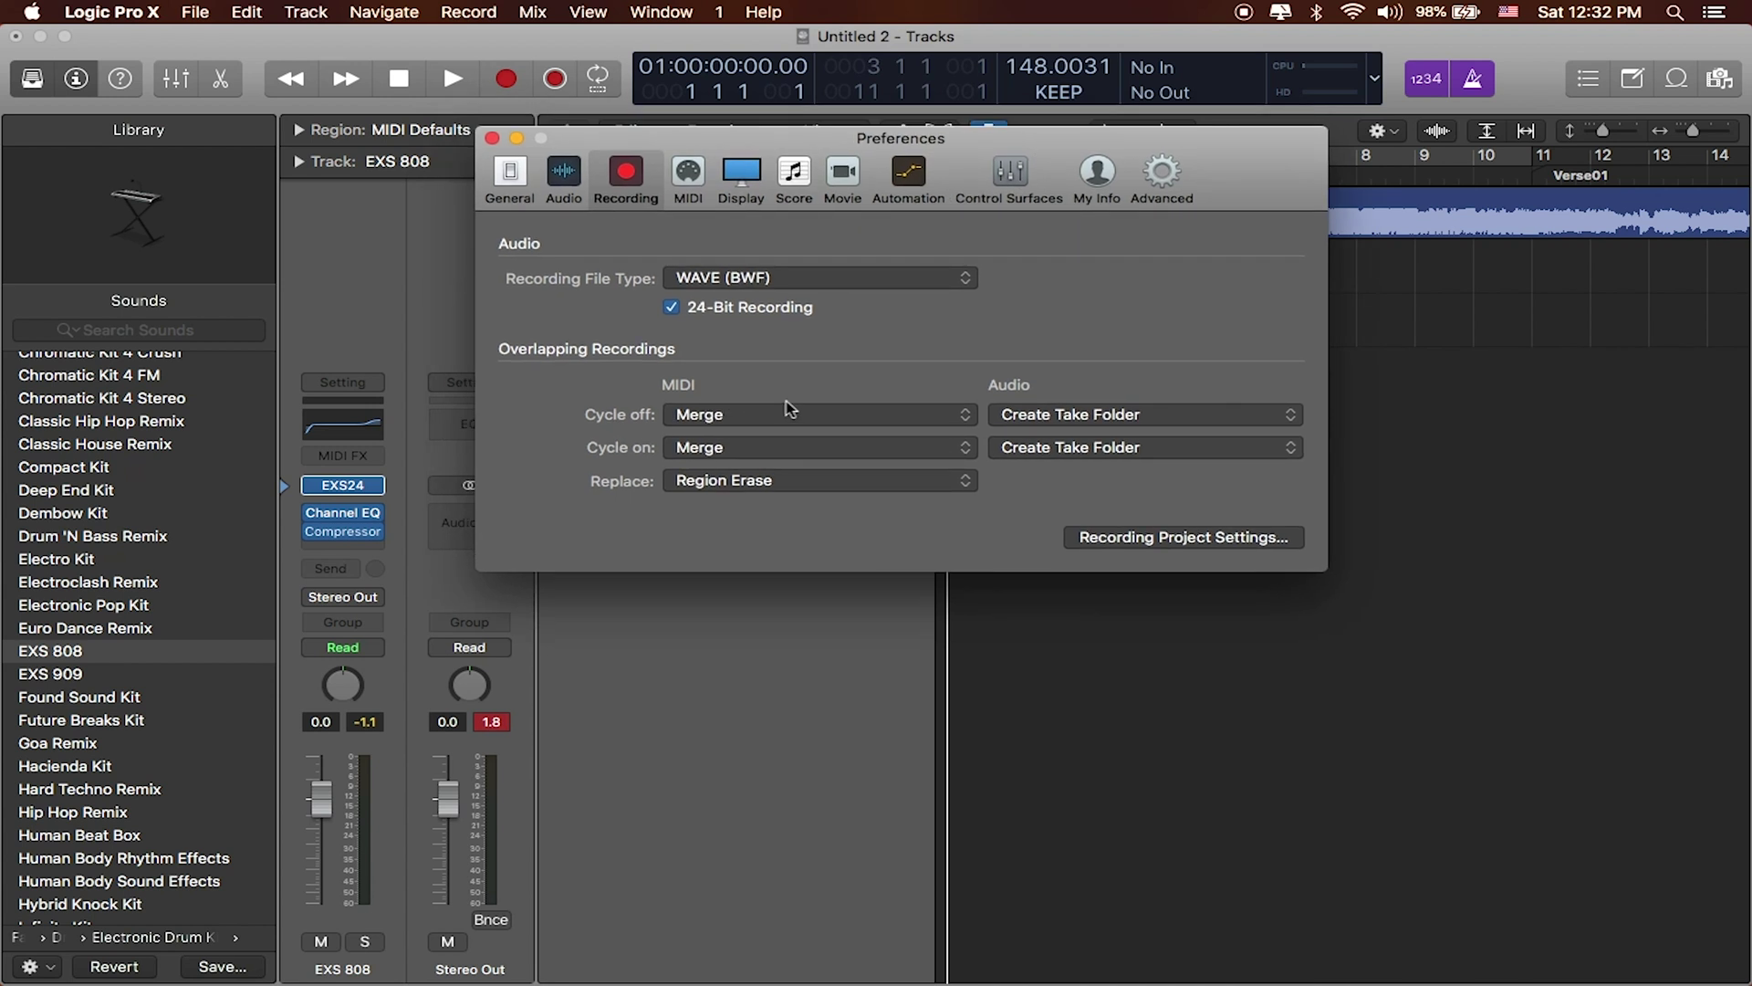
{"action": "left_click_drag", "start_coordinate": [1186, 154], "coordinate": [1220, 229]}
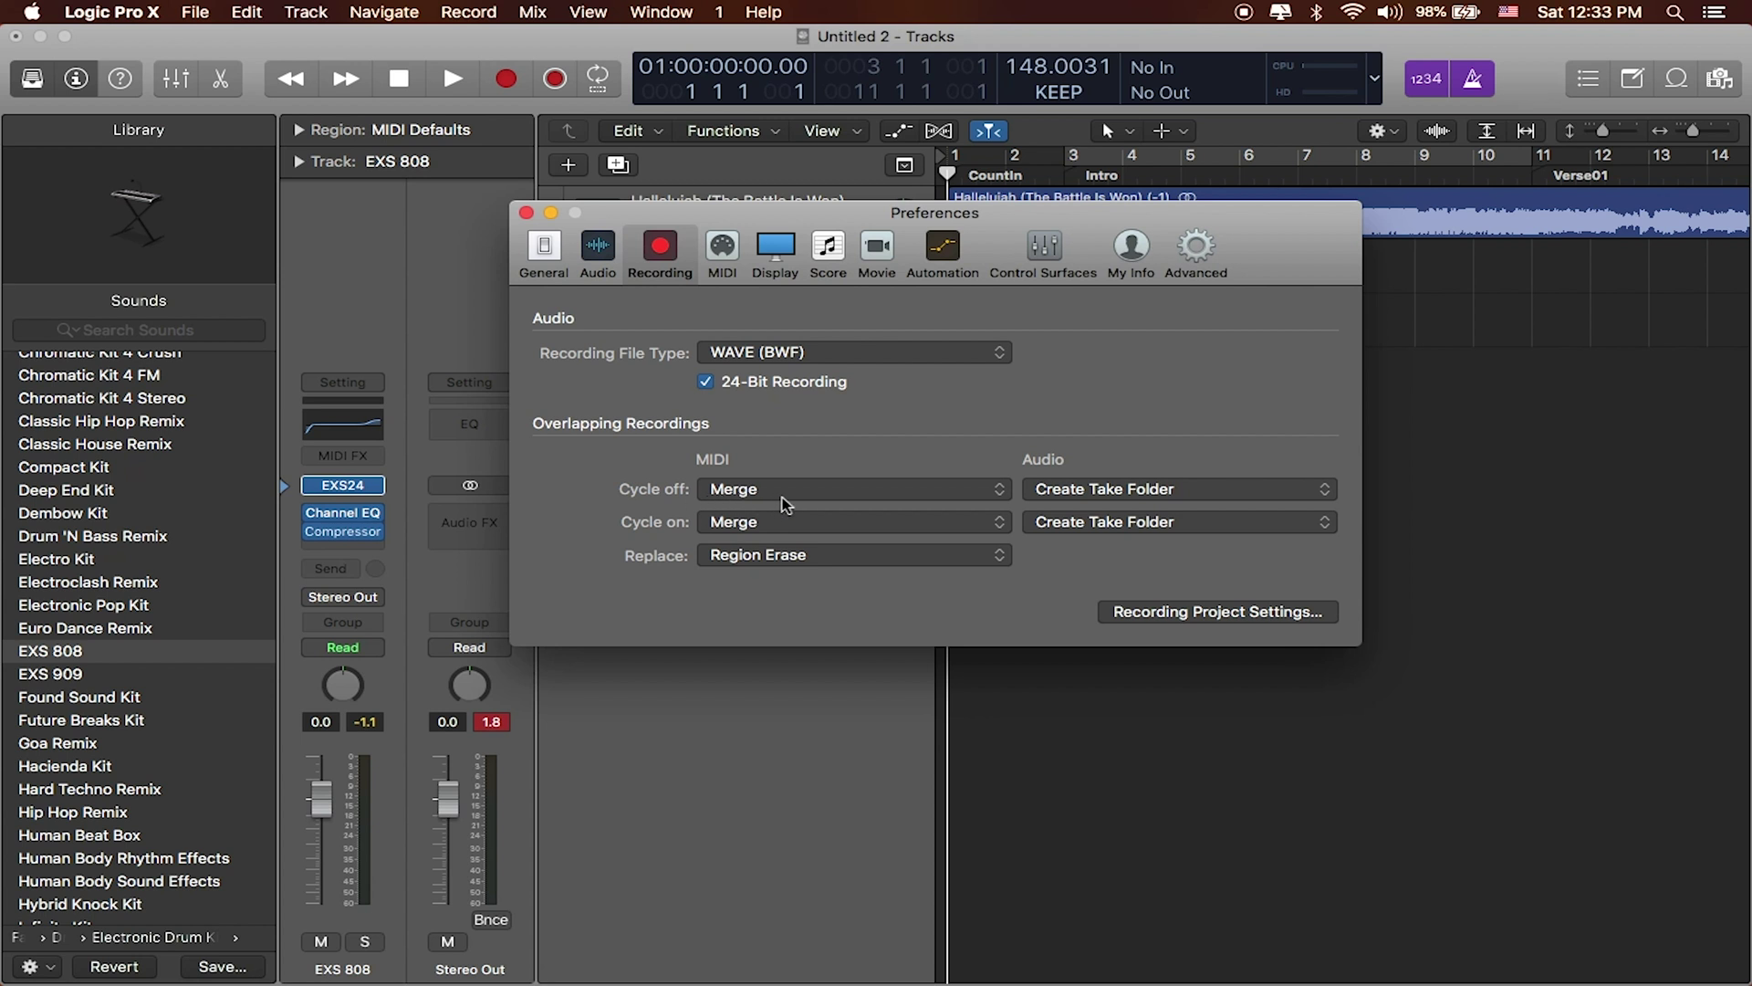
{"action": "left_click", "coordinate": [828, 500]}
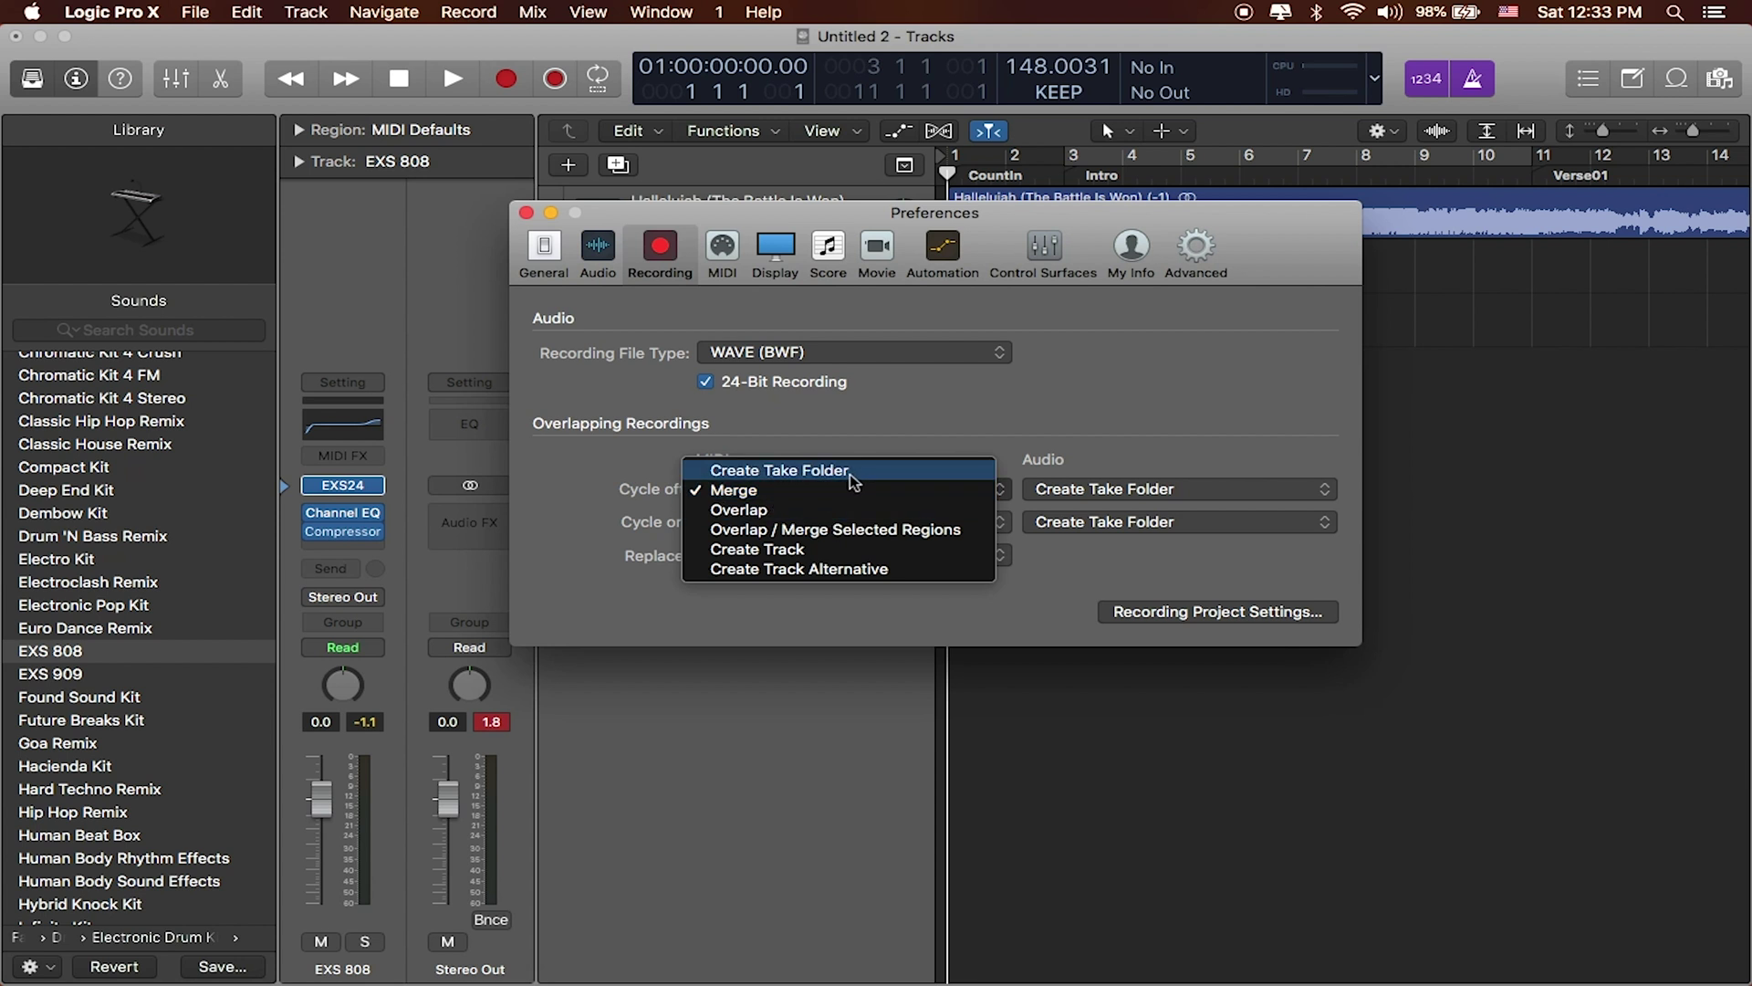
Keep Merge for MIDI cycle-off recordings and close the Recording preferences
{"action": "left_click", "coordinate": [661, 490]}
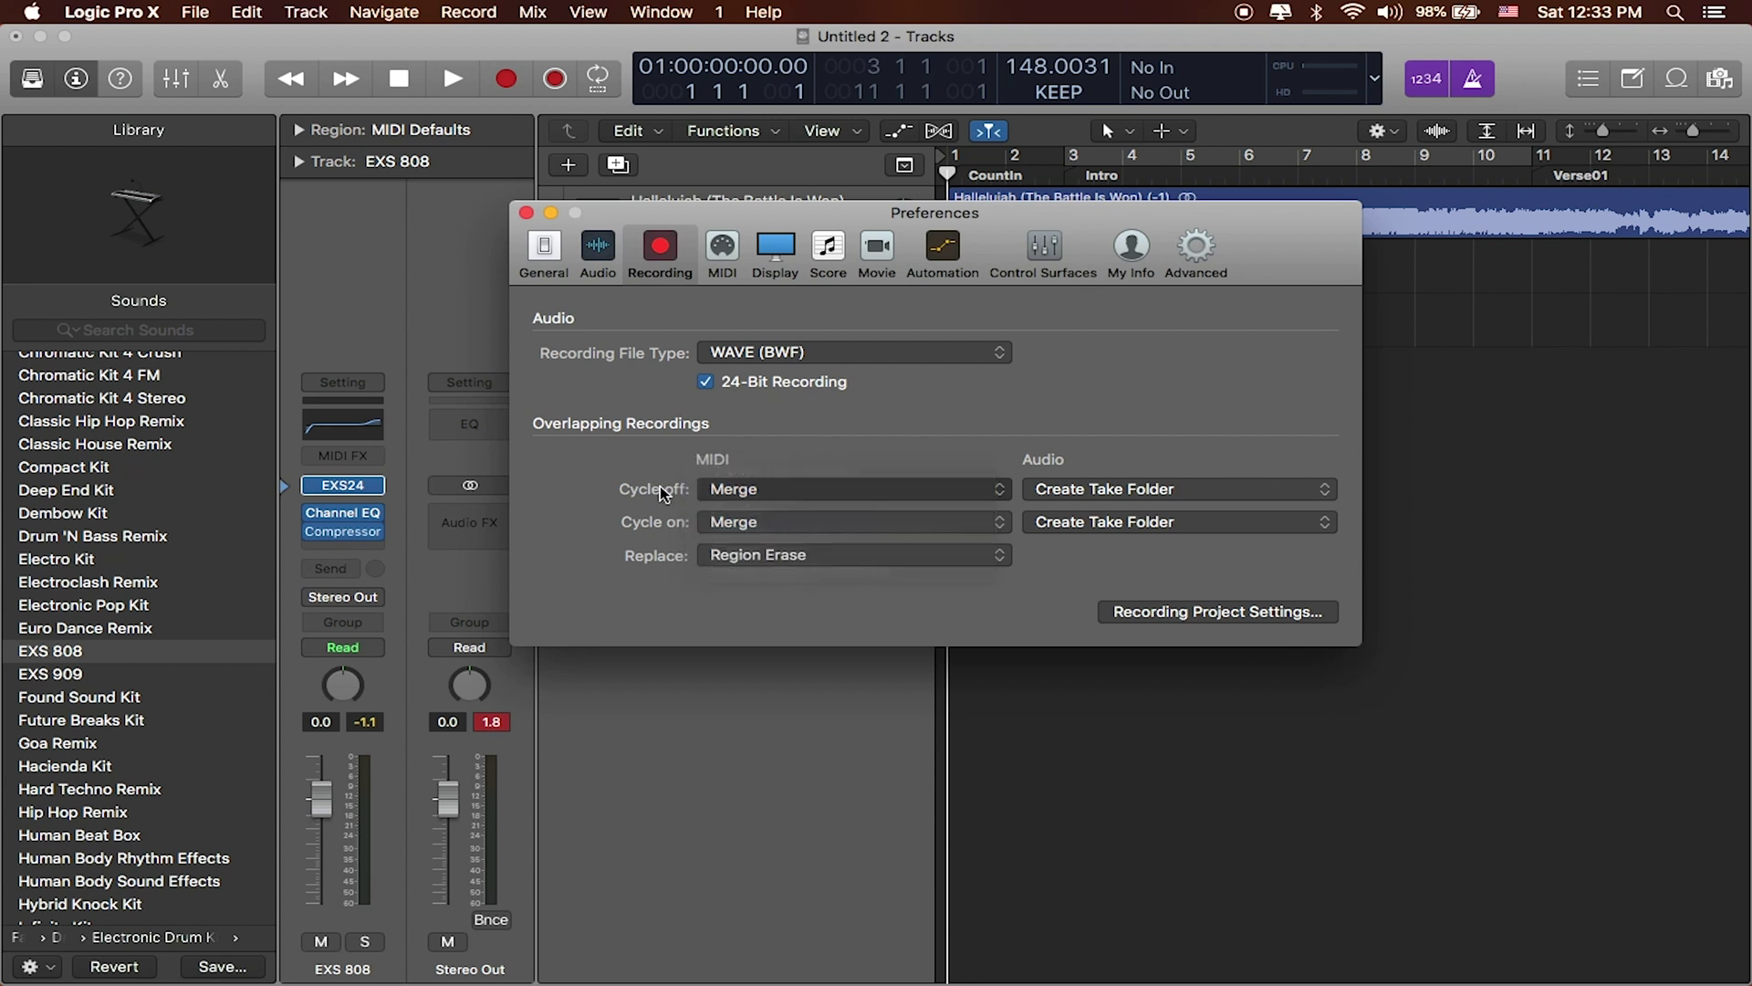
{"action": "left_click", "coordinate": [714, 491]}
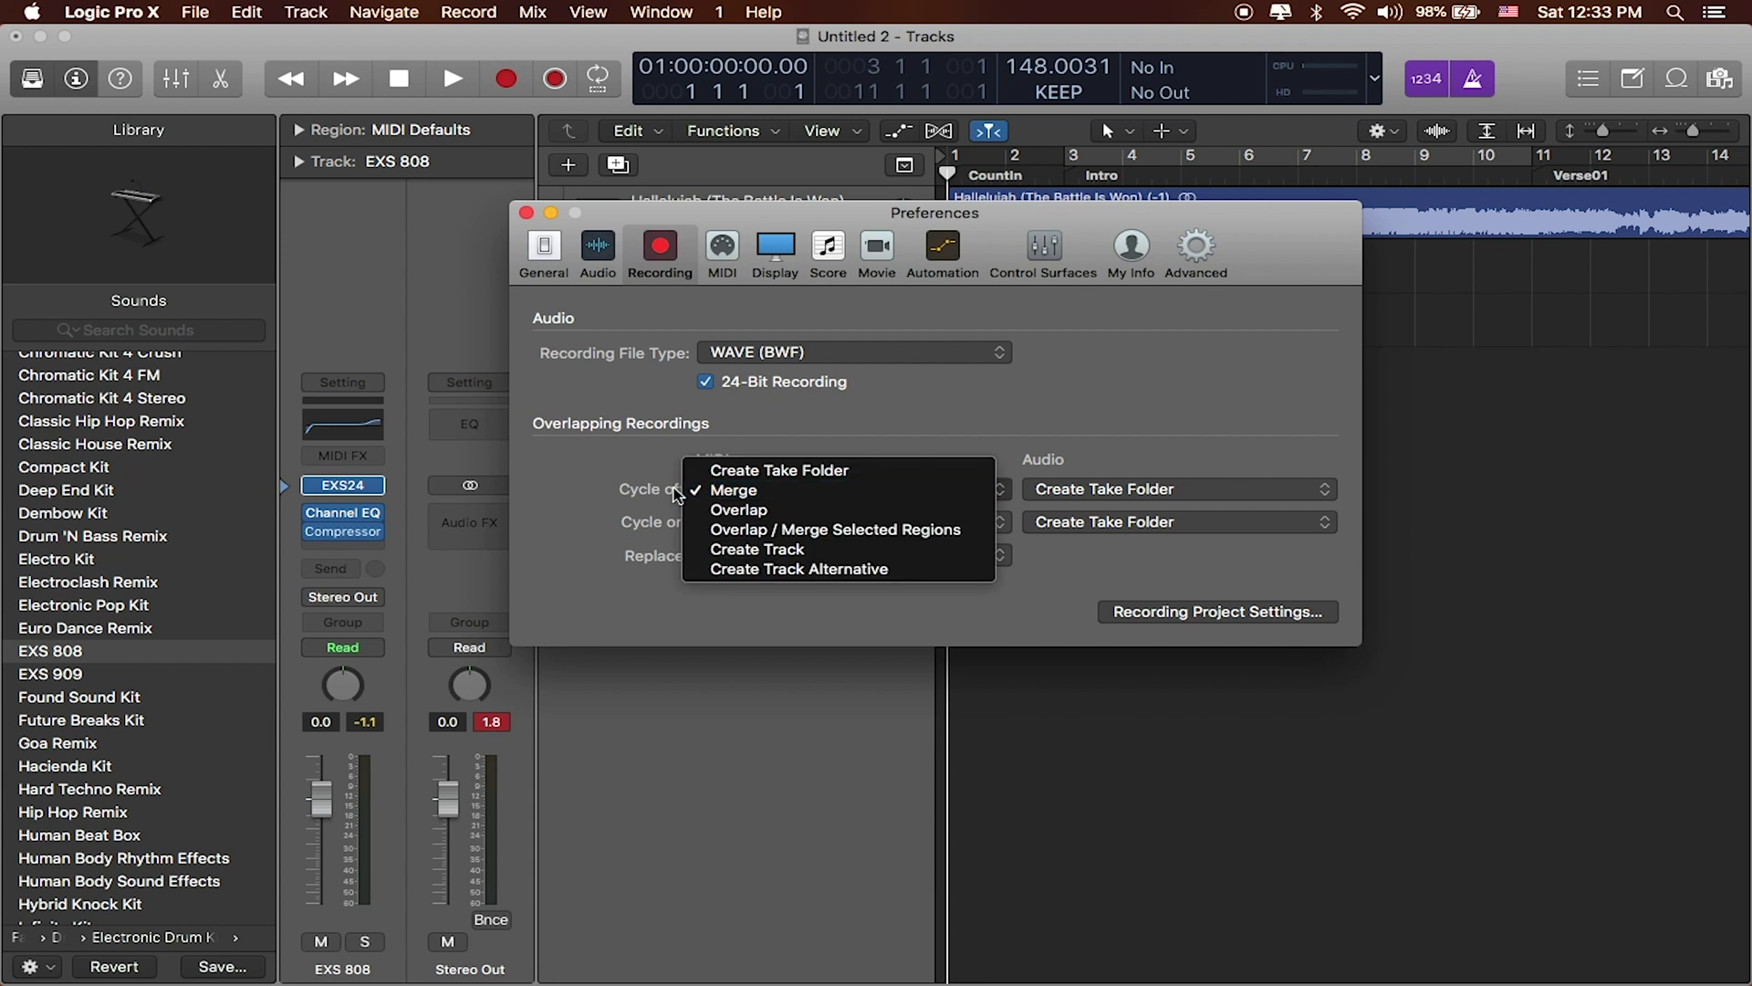
{"action": "left_click", "coordinate": [674, 493]}
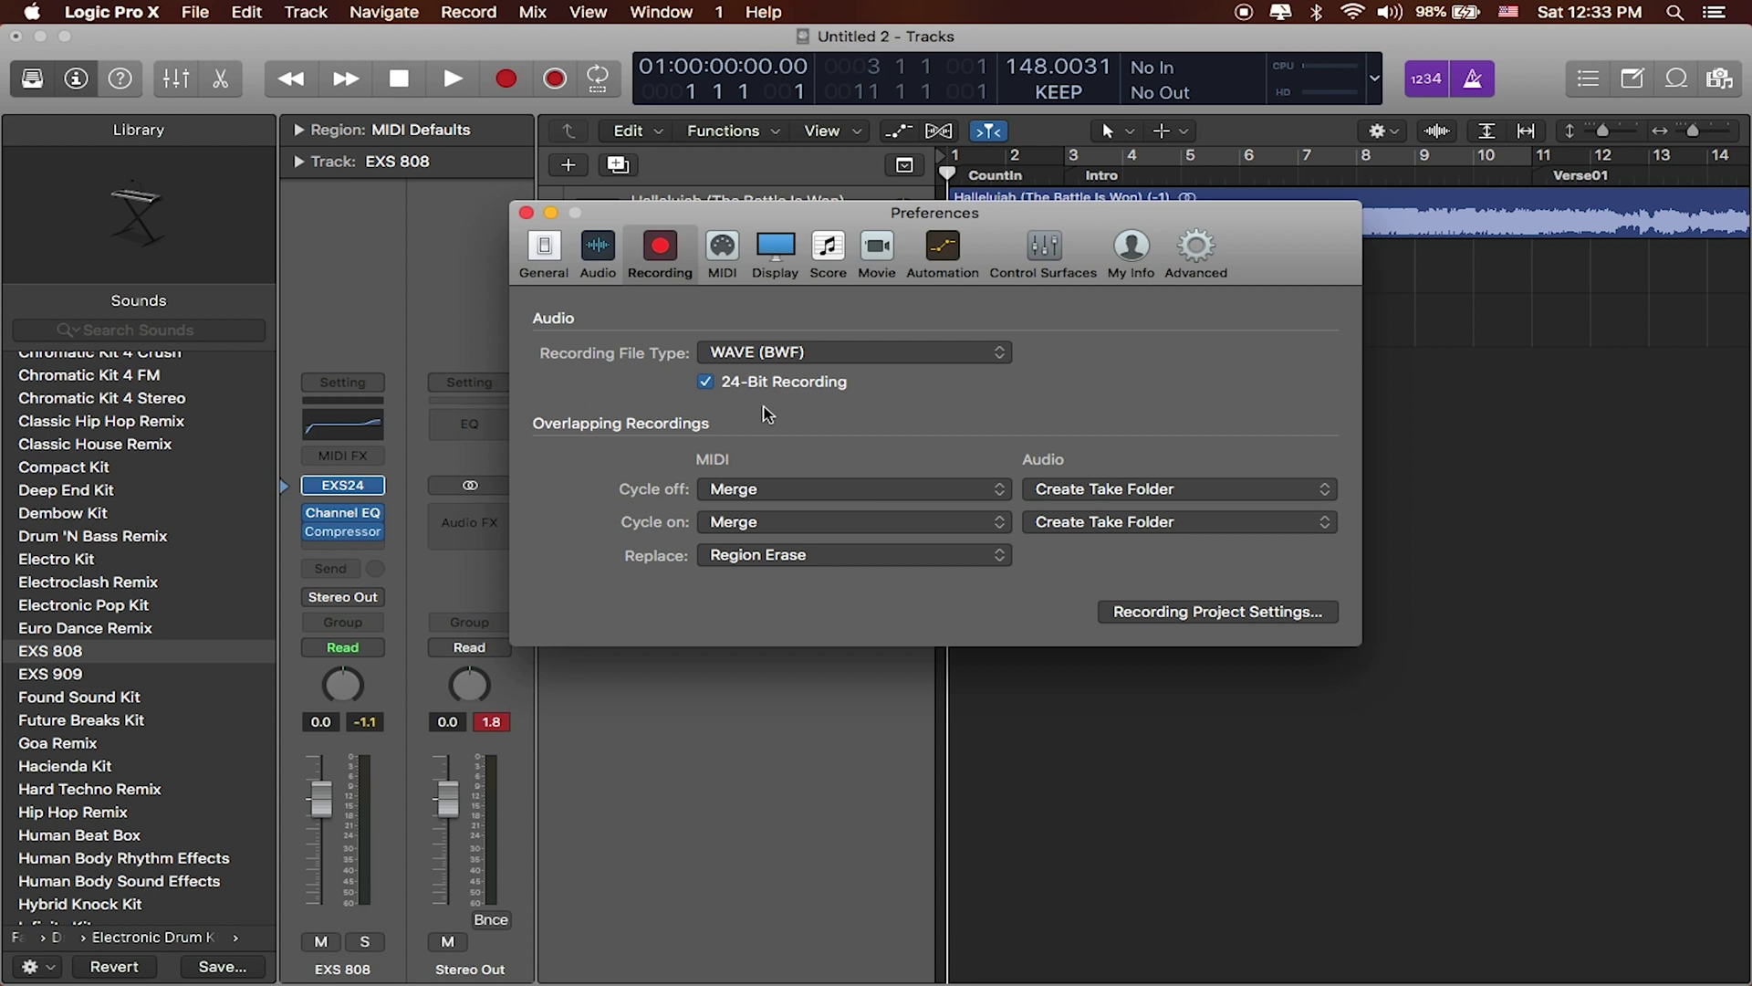
{"action": "left_click", "coordinate": [526, 212]}
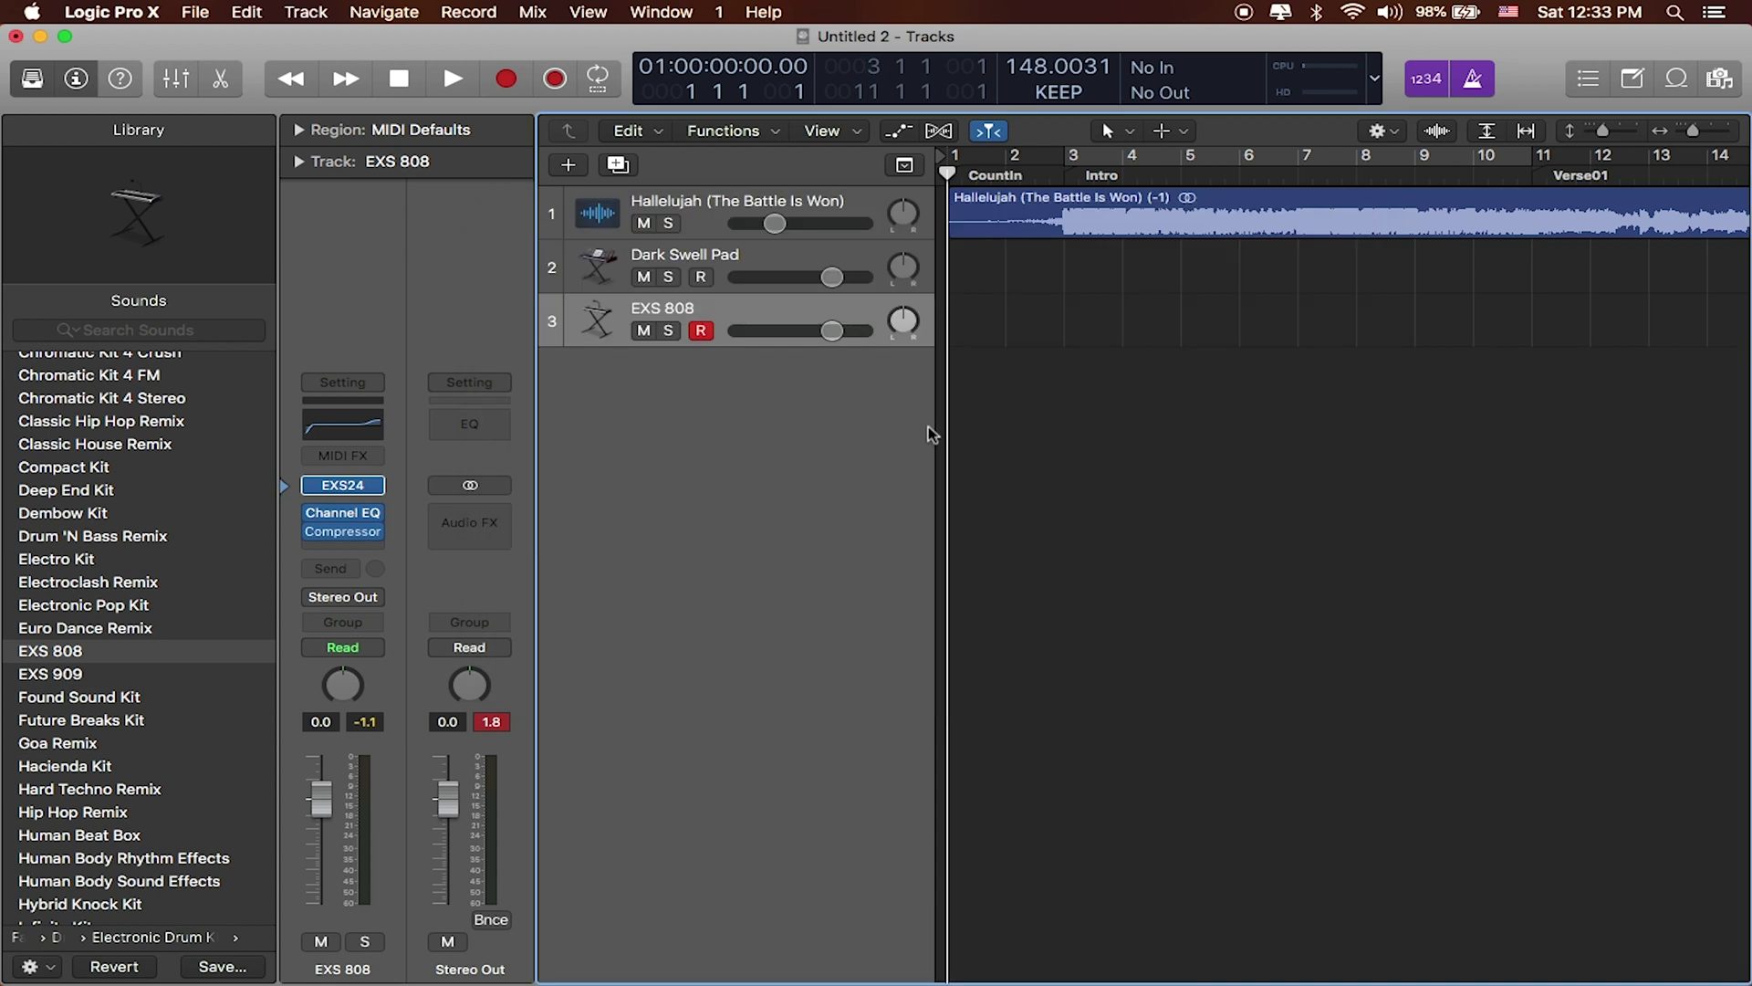
Turn cycle mode on and drag the left locator so the cycle spans bars 3 to 11
{"action": "left_click", "coordinate": [599, 82]}
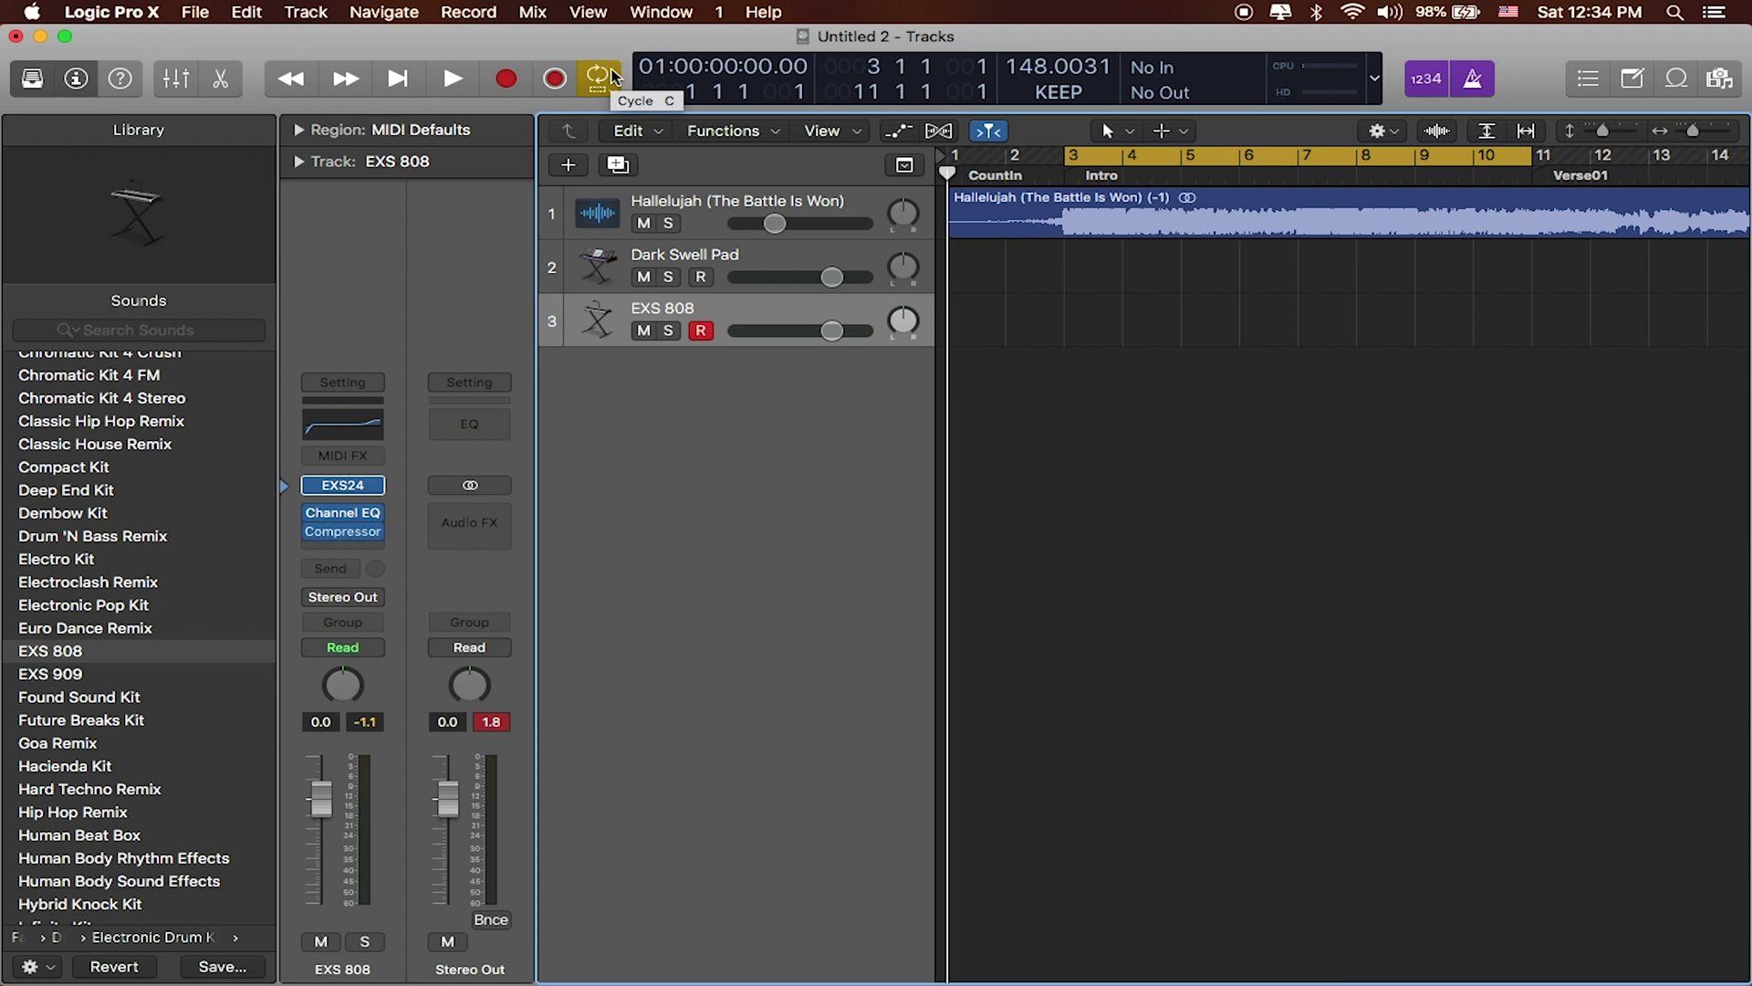
{"action": "left_click", "coordinate": [599, 80]}
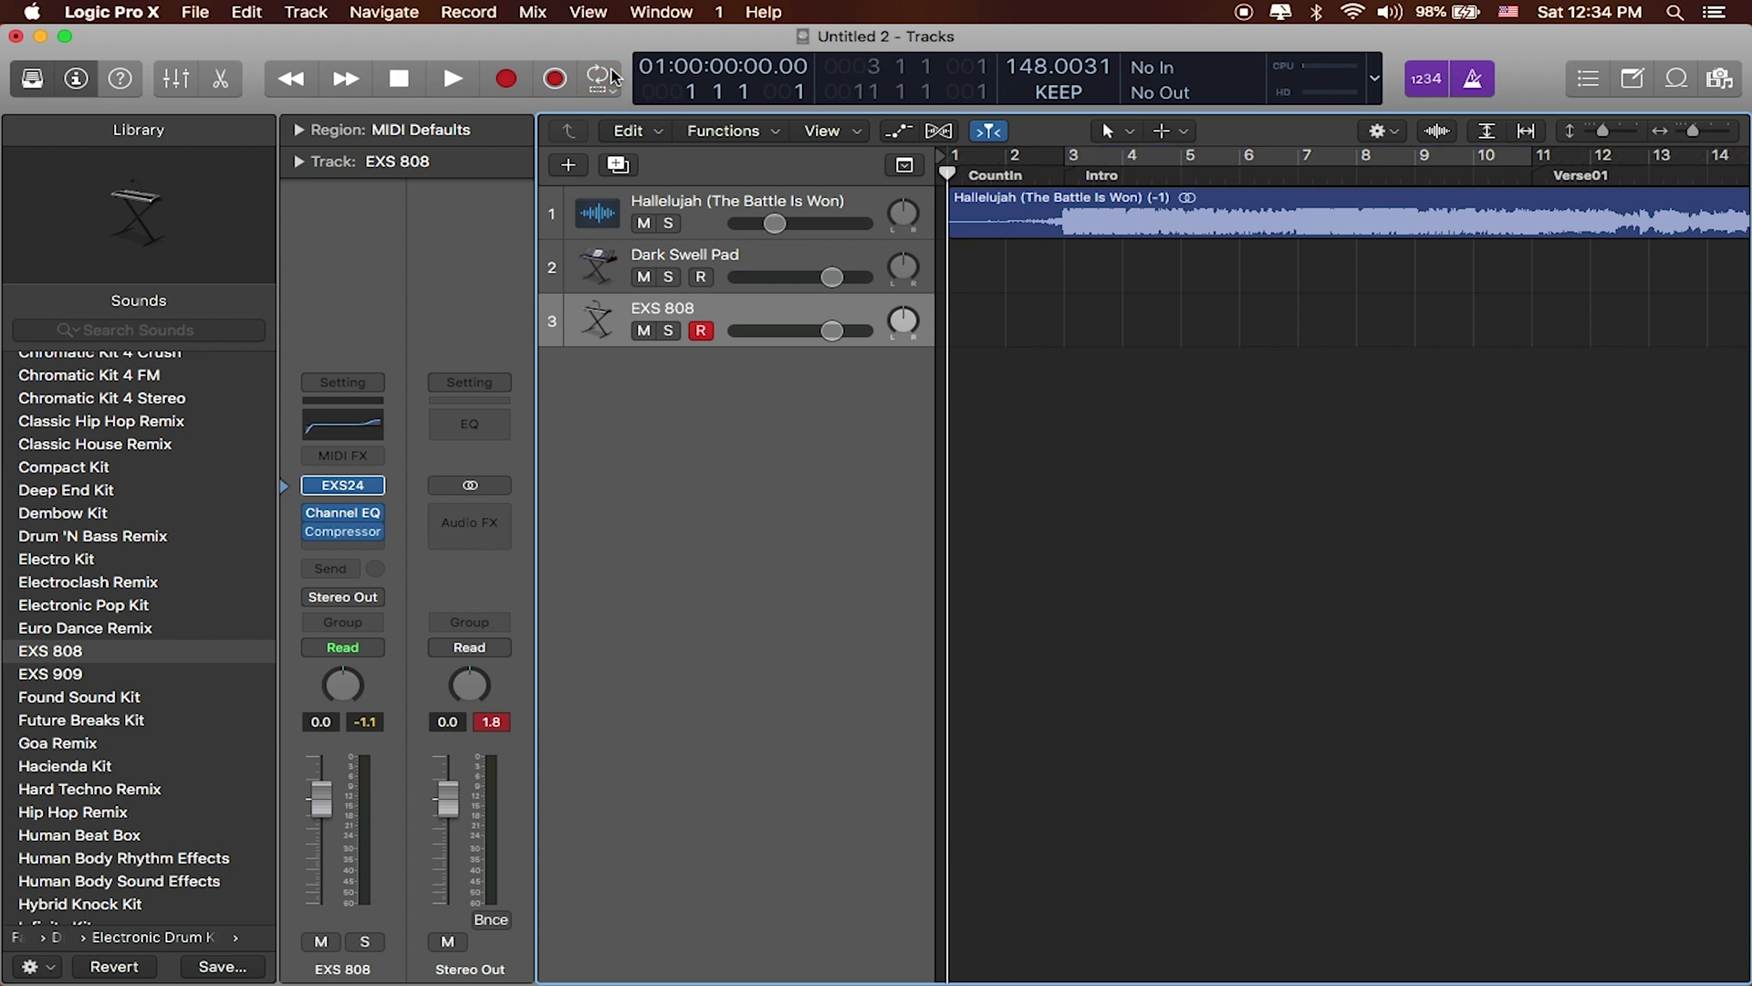
{"action": "left_click", "coordinate": [614, 77]}
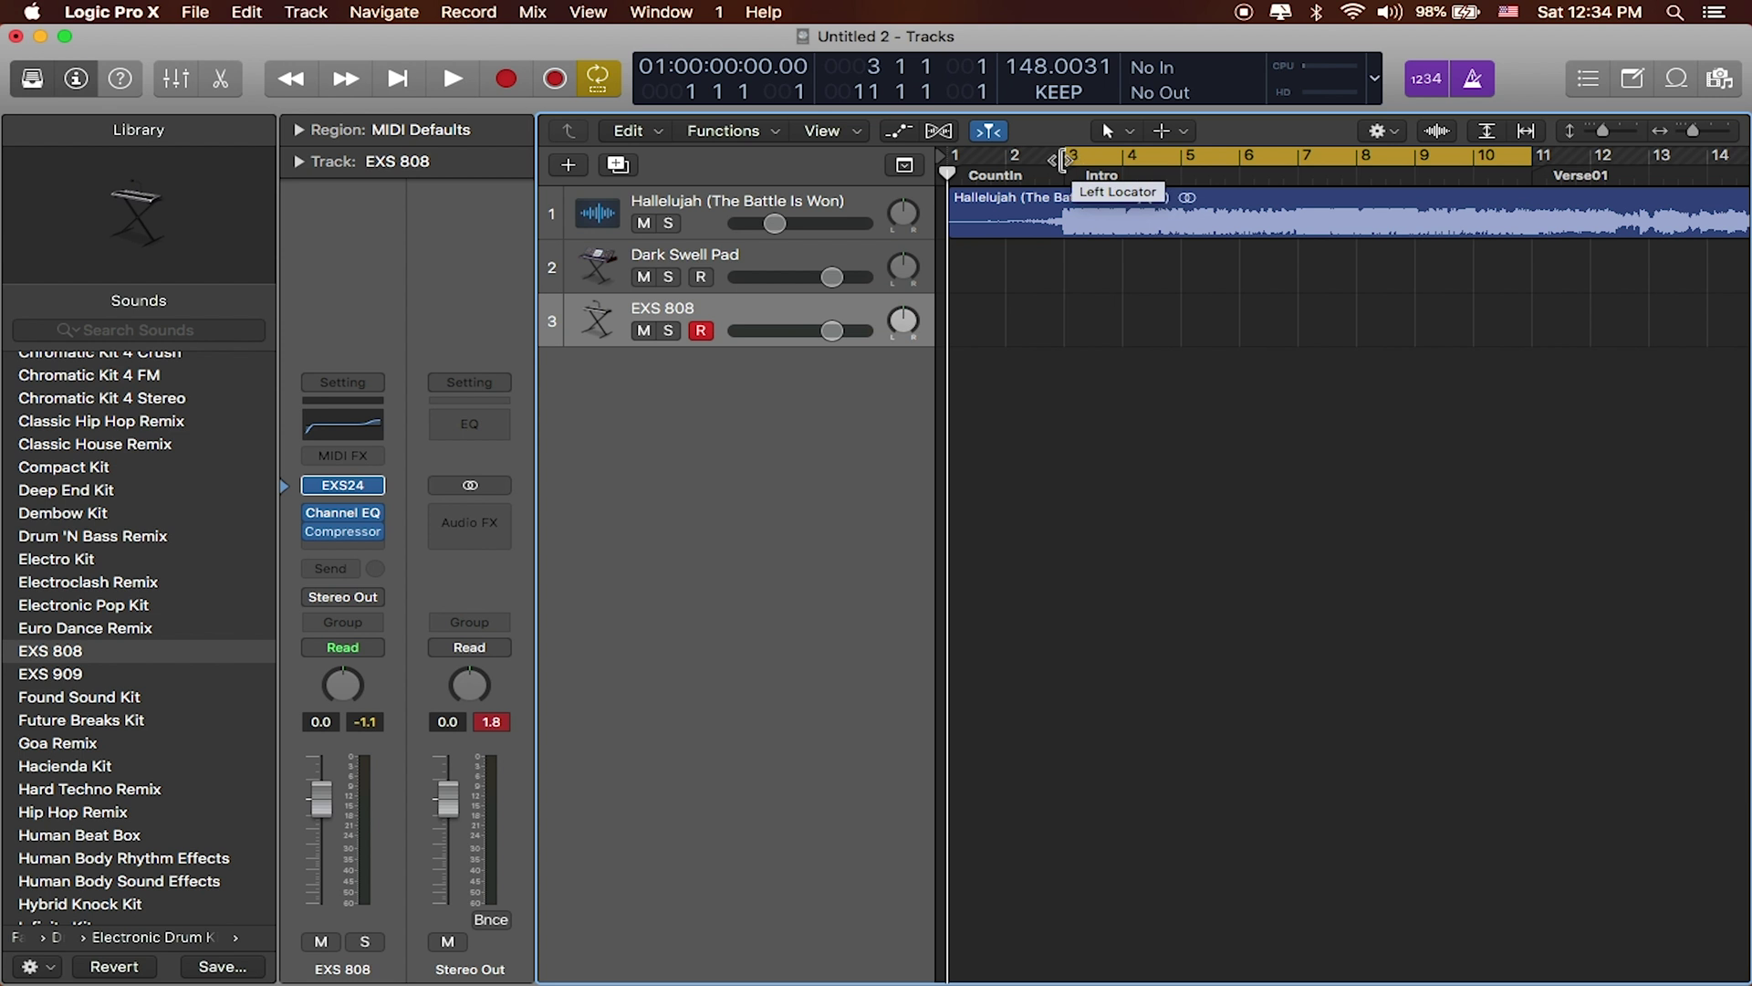
{"action": "left_click_drag", "start_coordinate": [1061, 161], "coordinate": [1303, 161]}
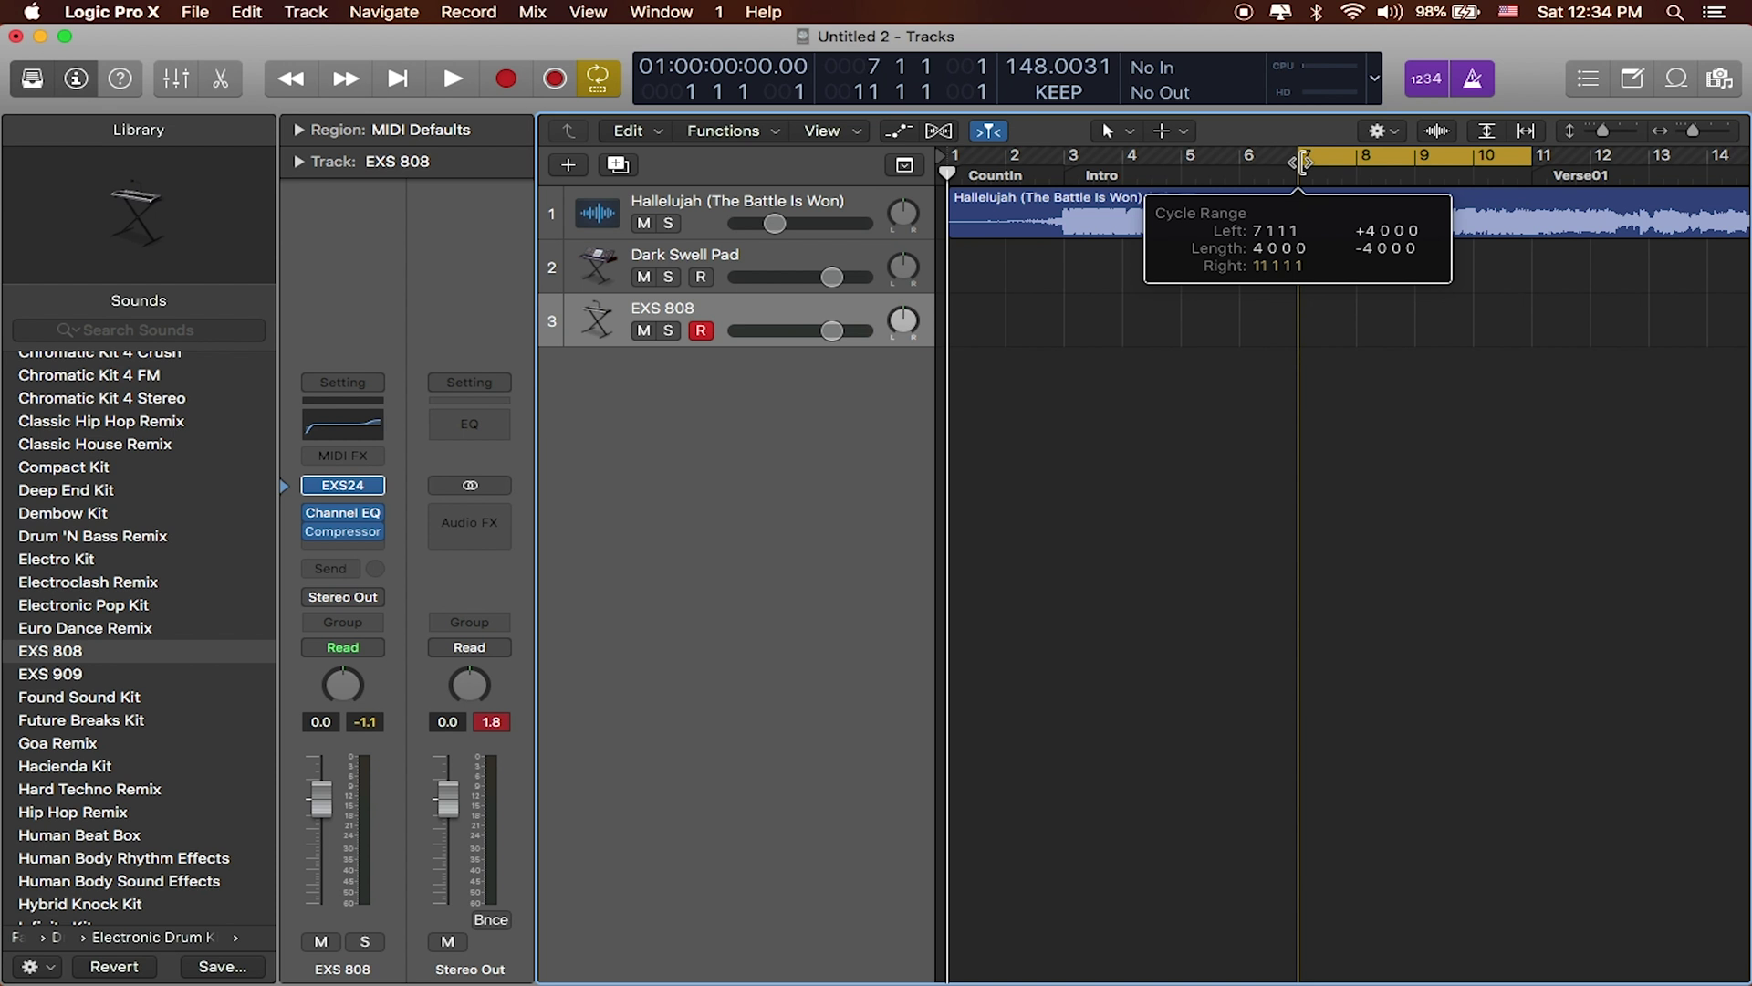
{"action": "left_click_drag", "start_coordinate": [1304, 163], "coordinate": [1070, 148]}
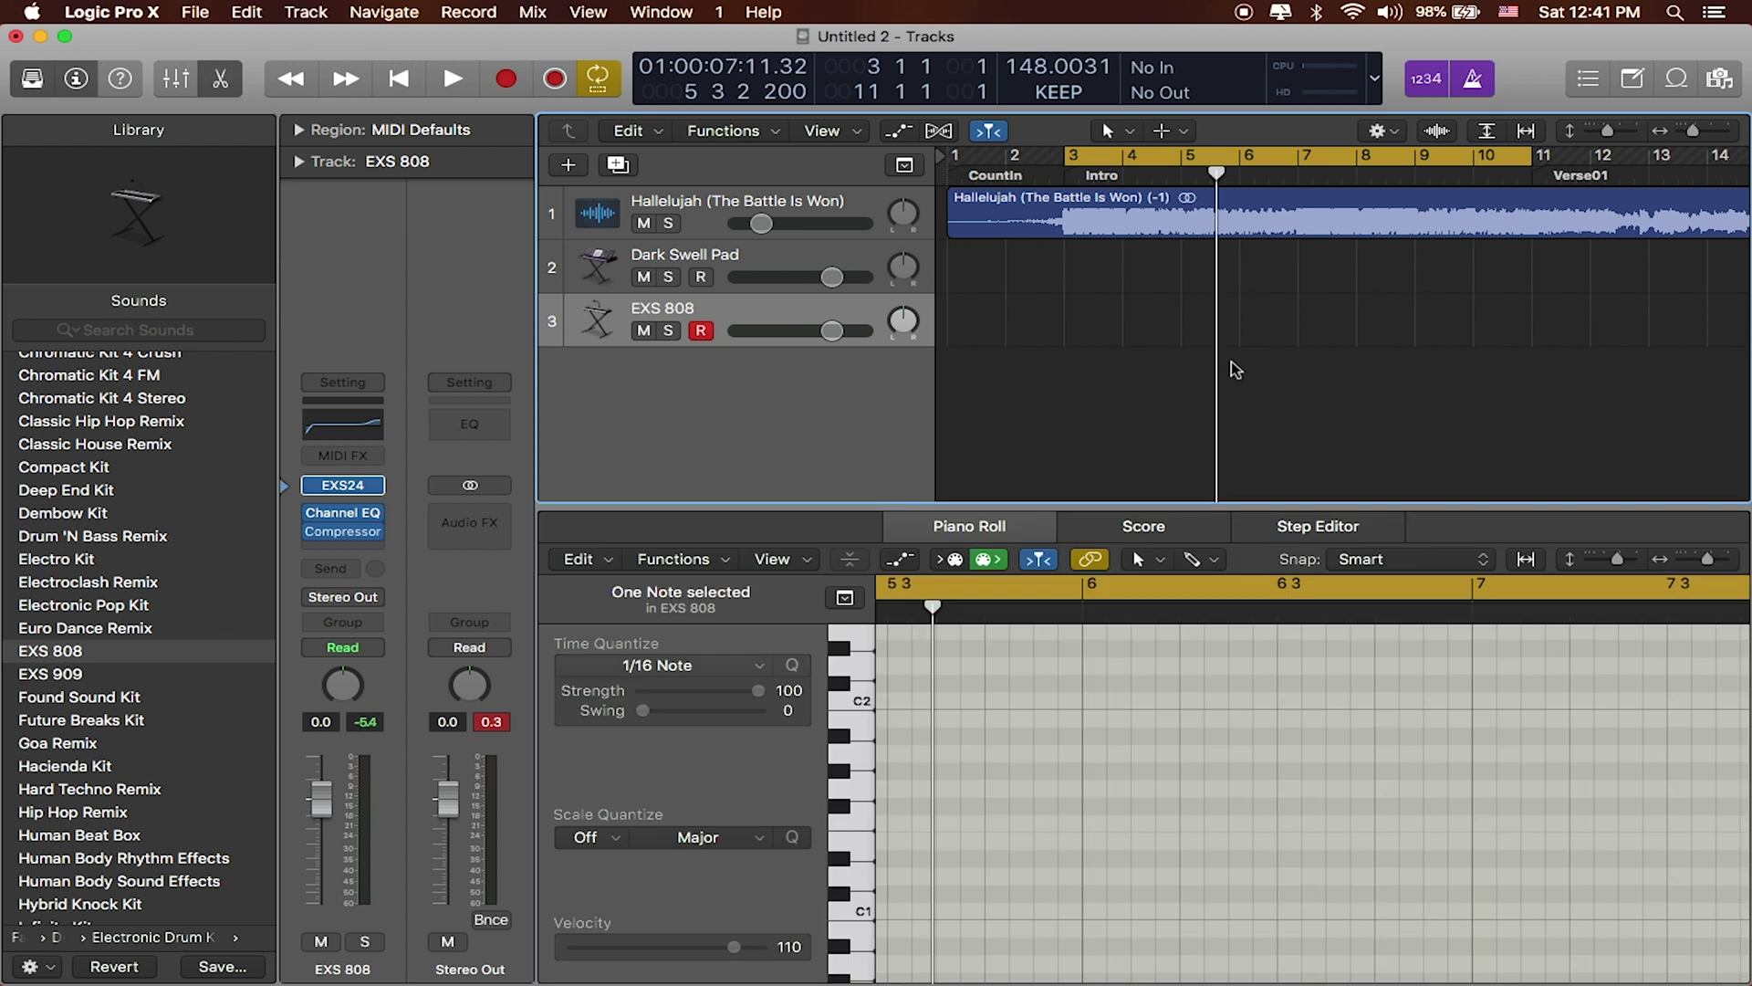
Close the Piano Roll, shift the cycle start earlier, and run one playback pass
{"action": "key", "text": "e"}
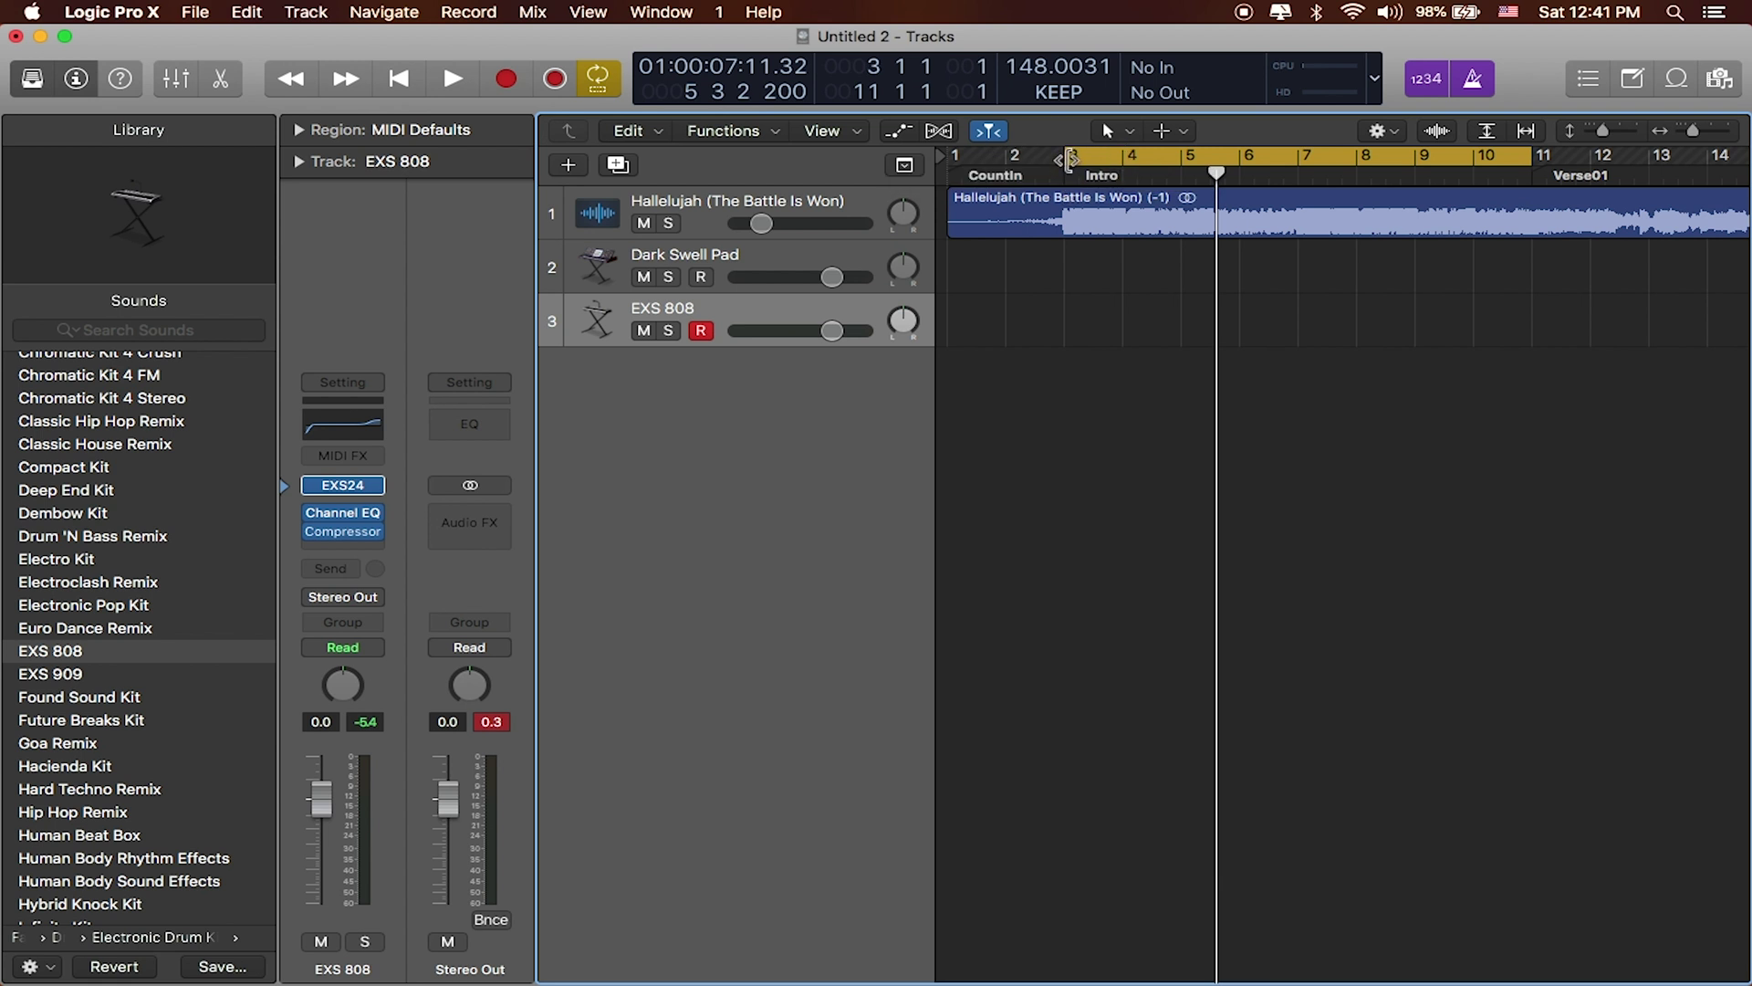
{"action": "left_click_drag", "start_coordinate": [1070, 159], "coordinate": [1014, 159]}
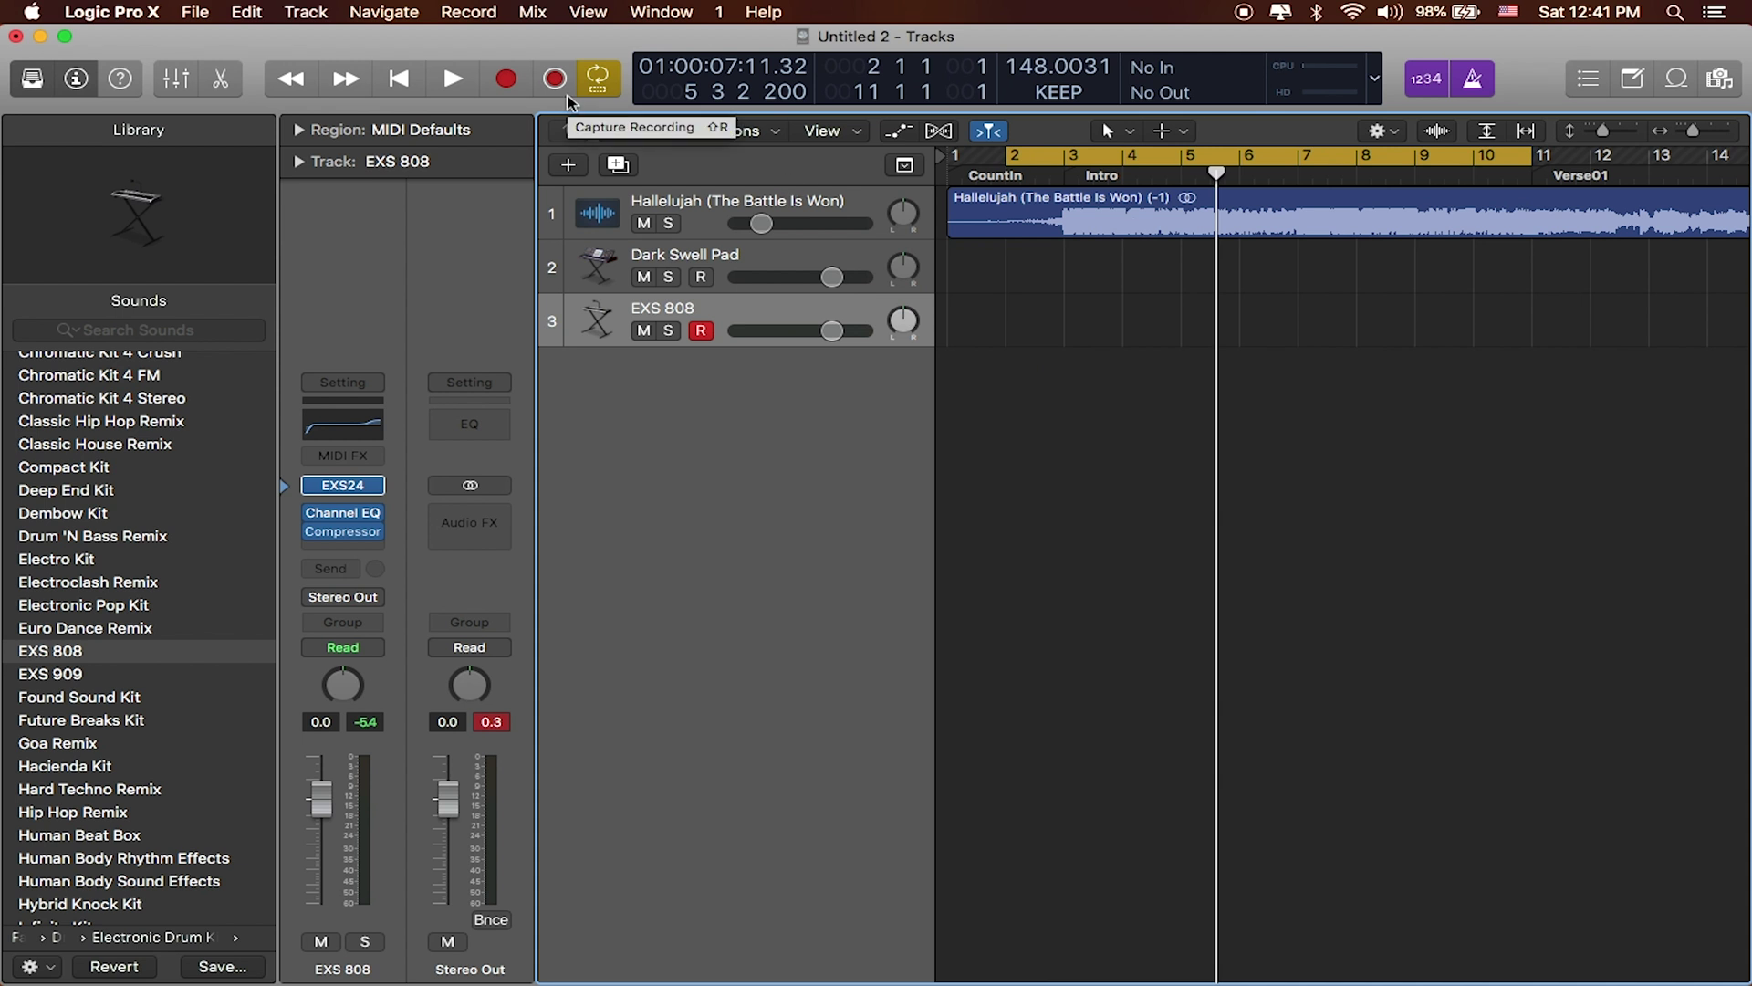
{"action": "key", "text": "space"}
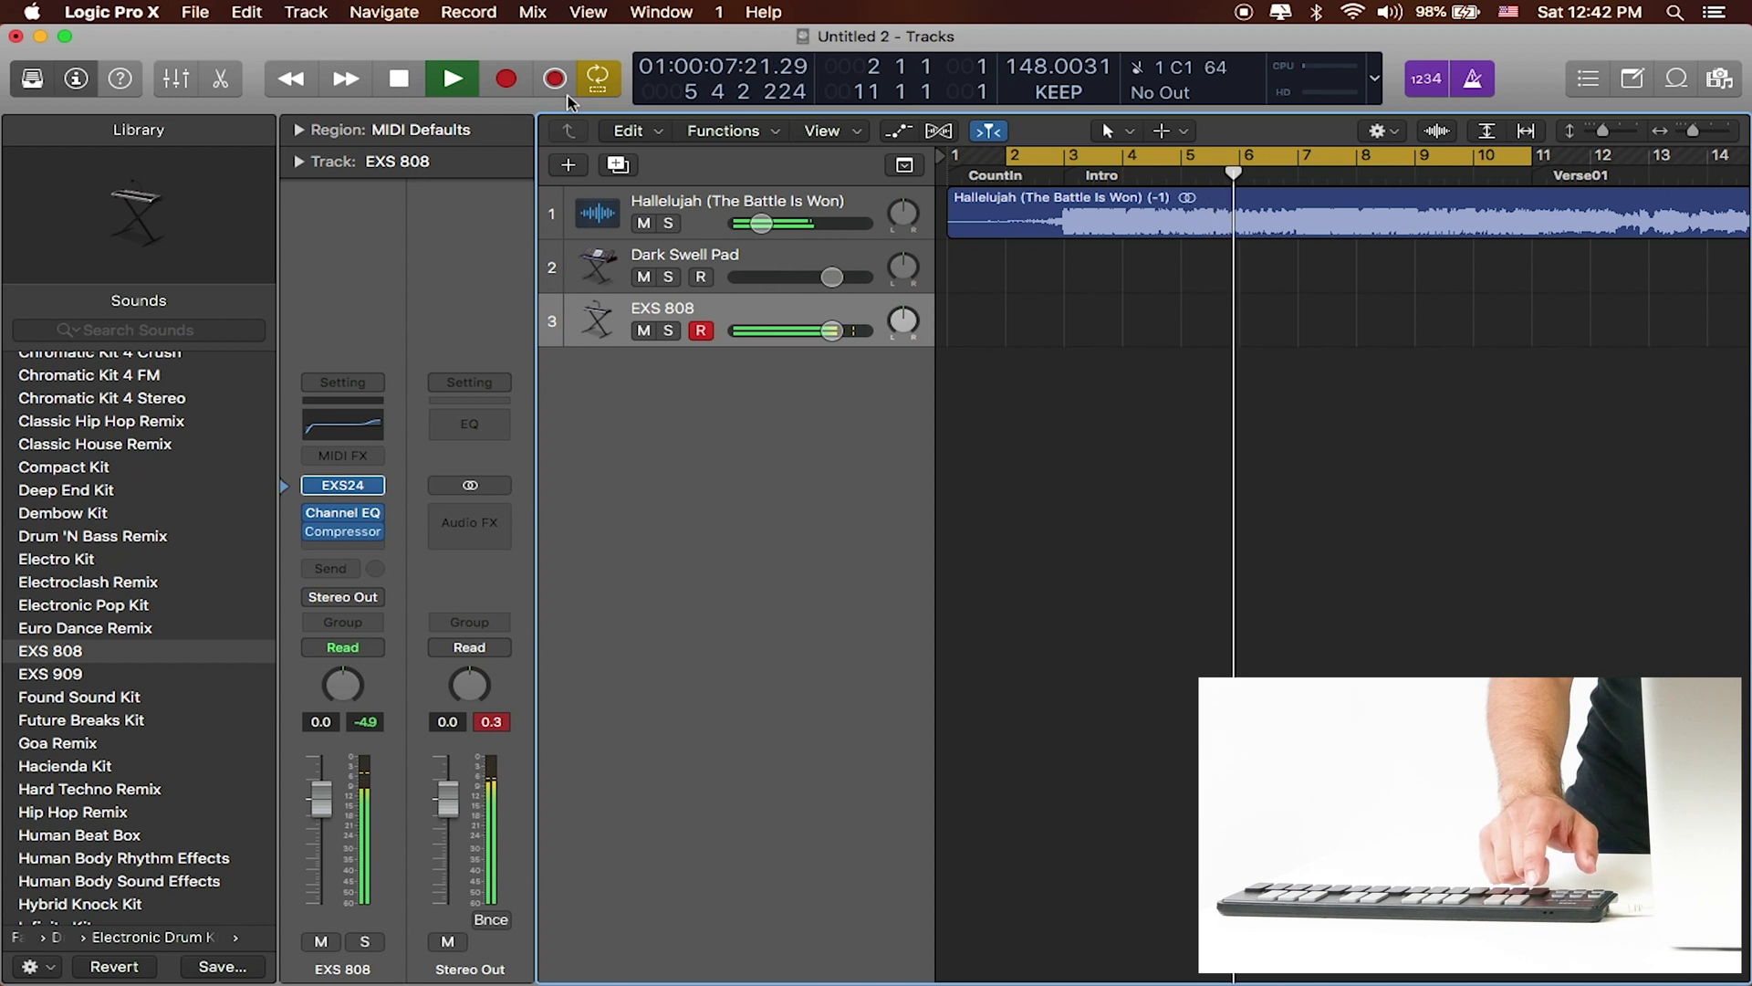
{"action": "key", "text": "space"}
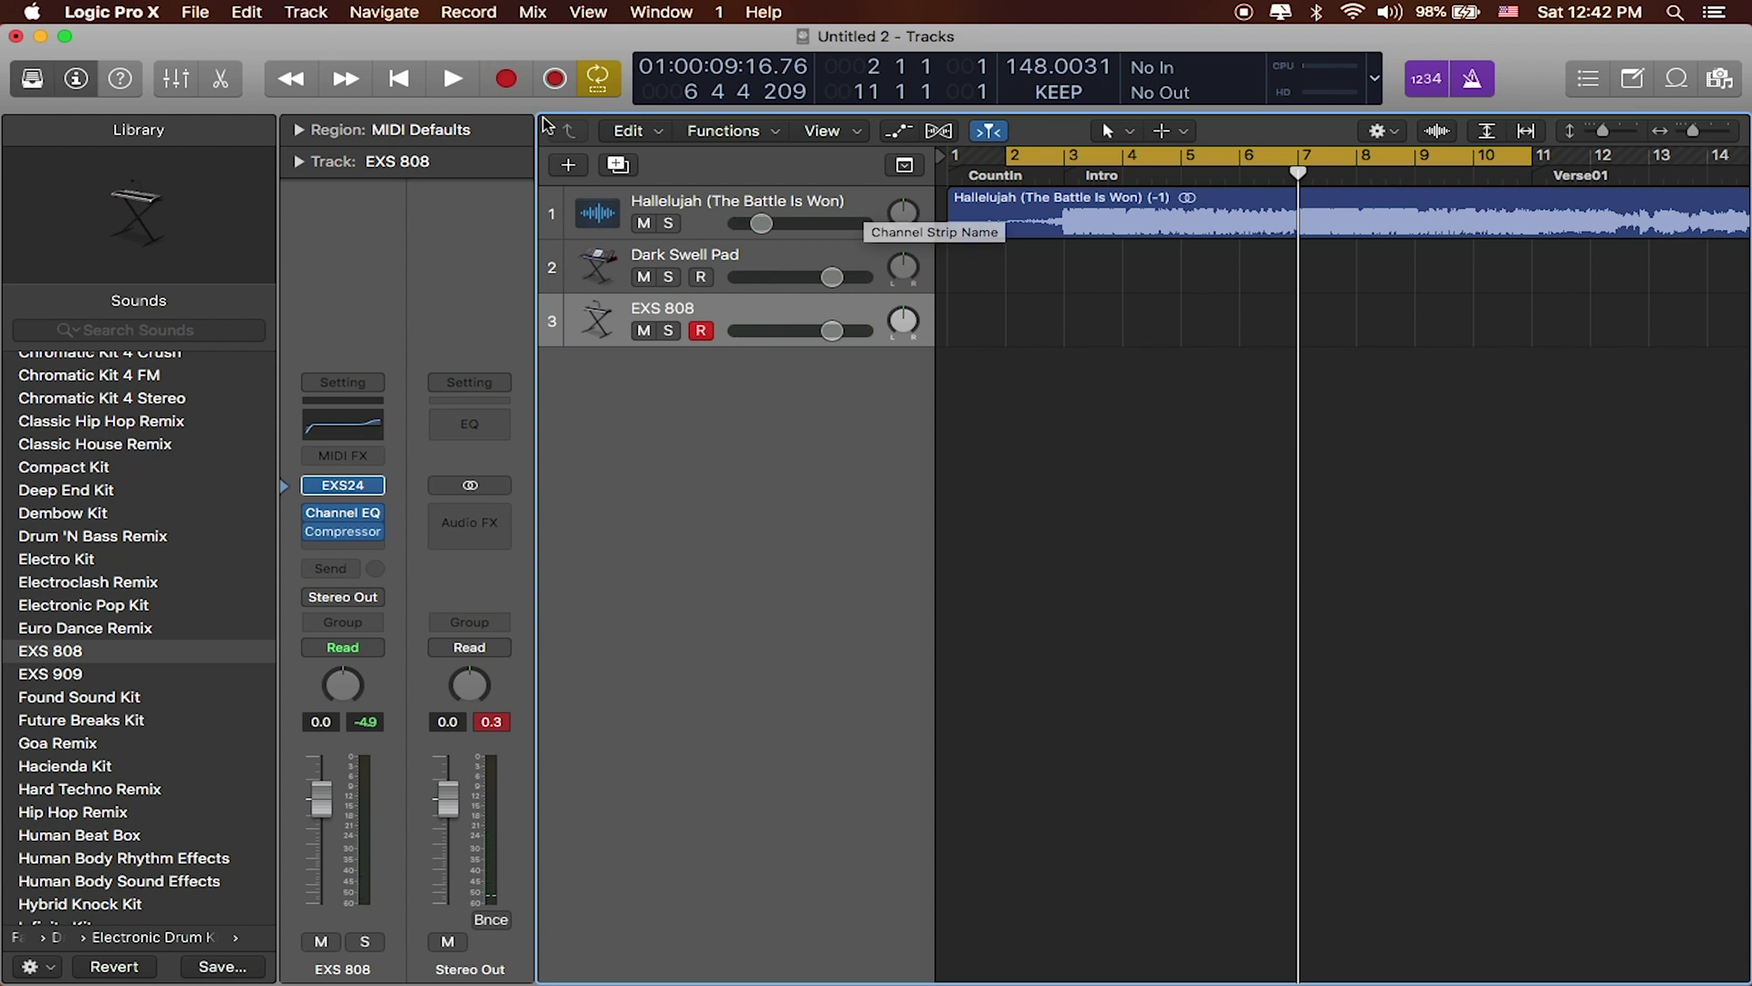
{"action": "key", "text": "super+z"}
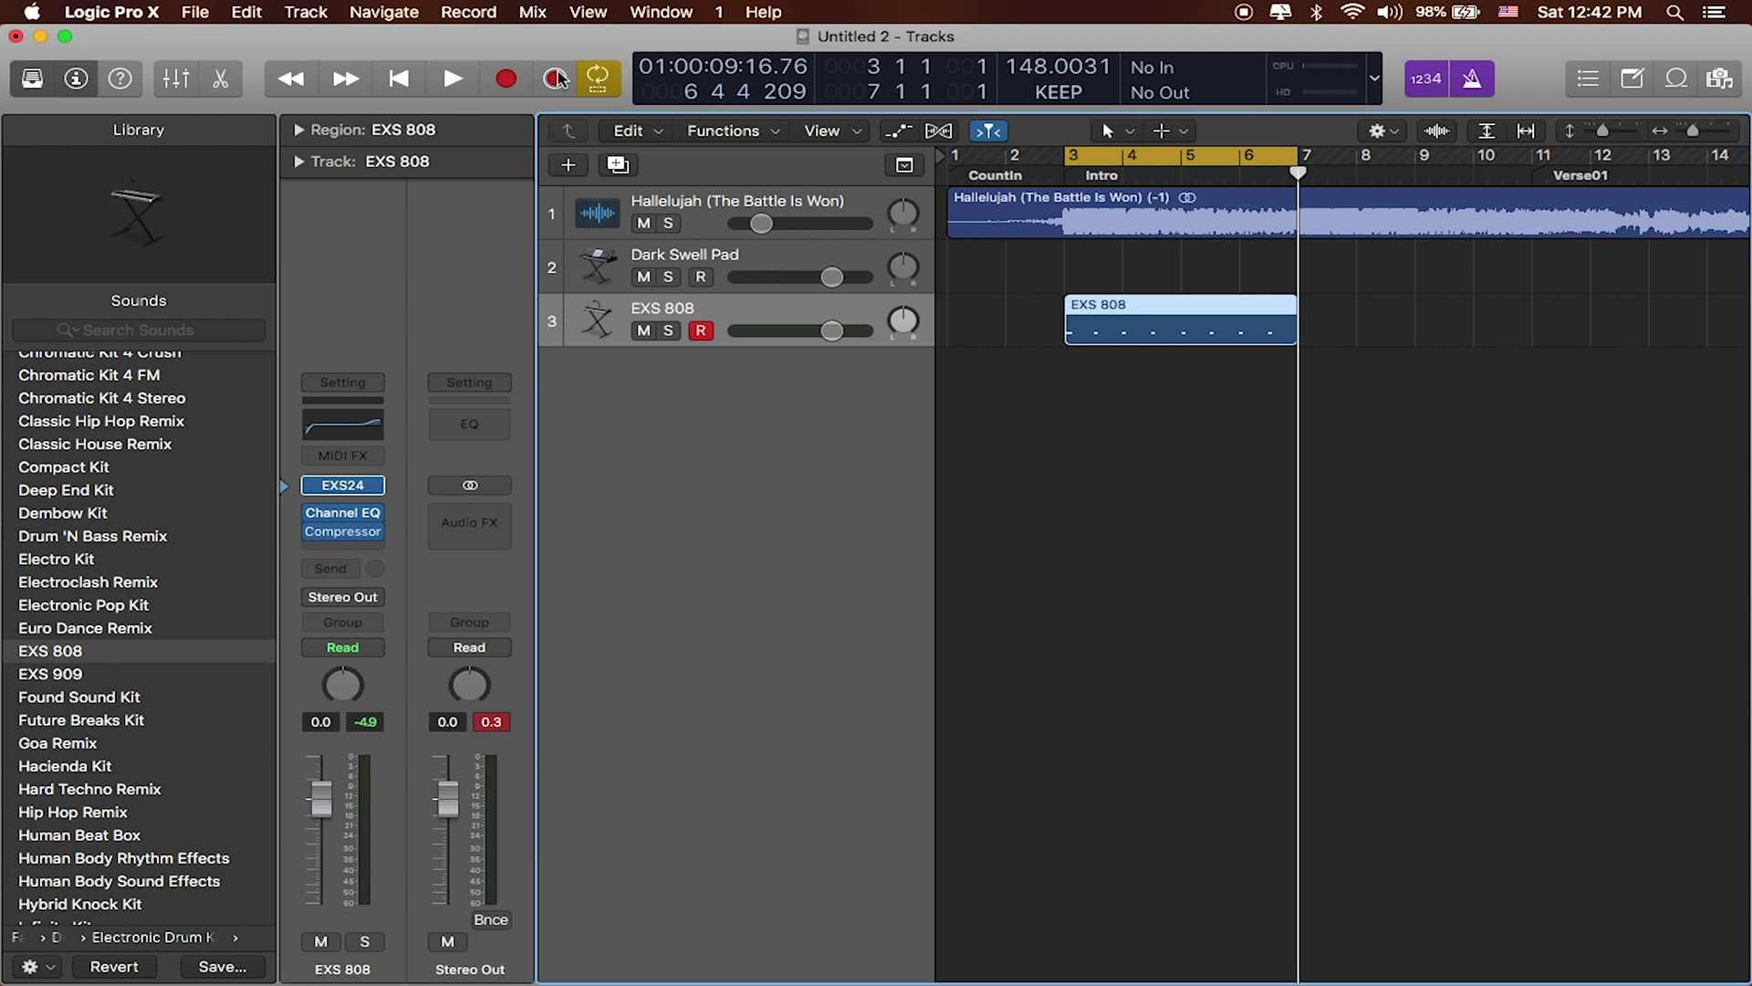
{"action": "key", "text": "space"}
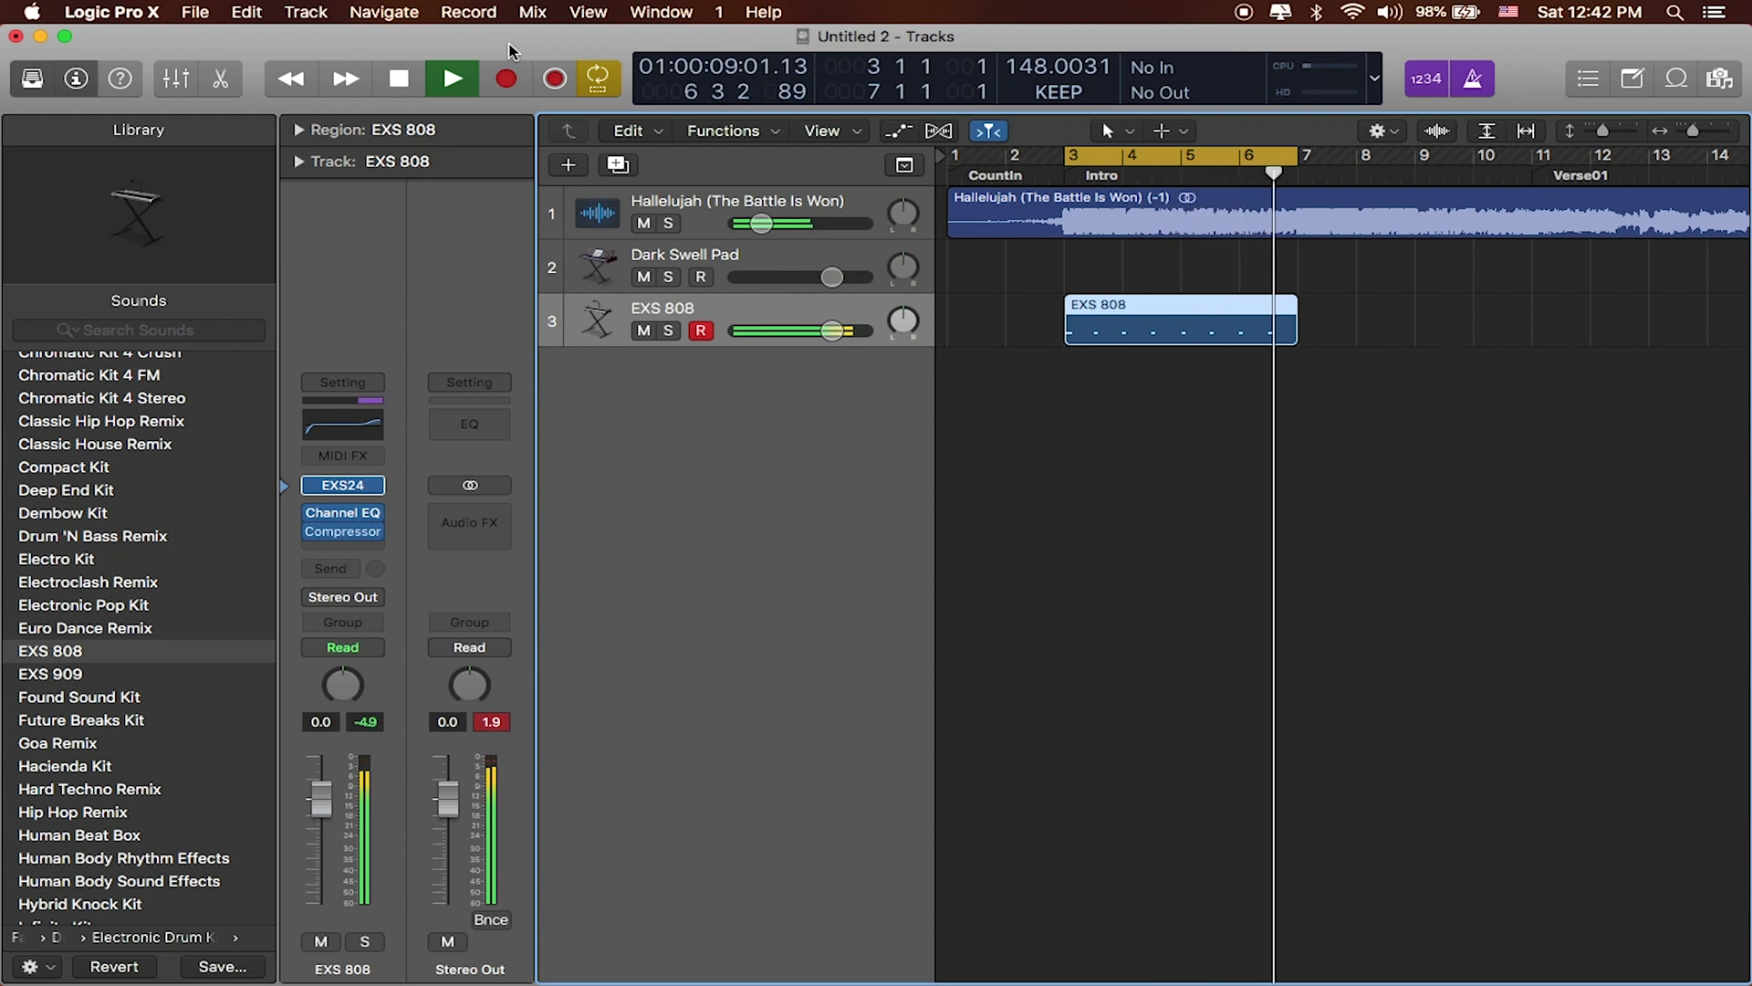
{"action": "key", "text": "space"}
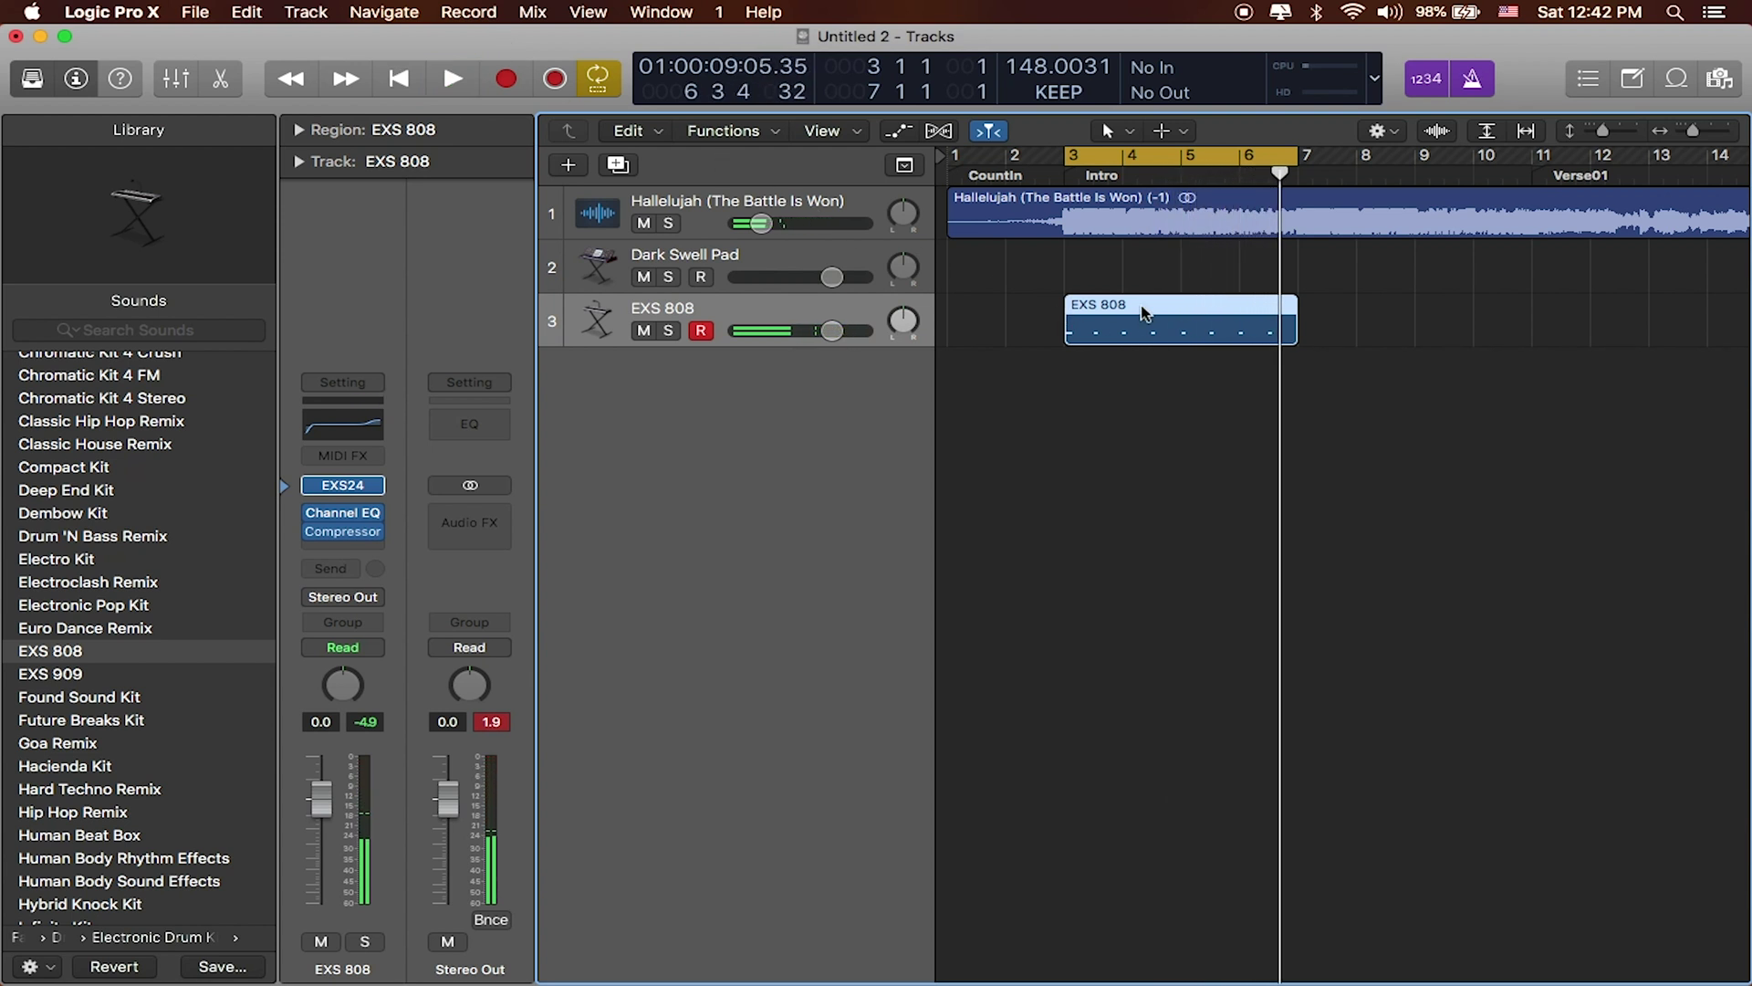
{"action": "double_click", "coordinate": [1145, 329]}
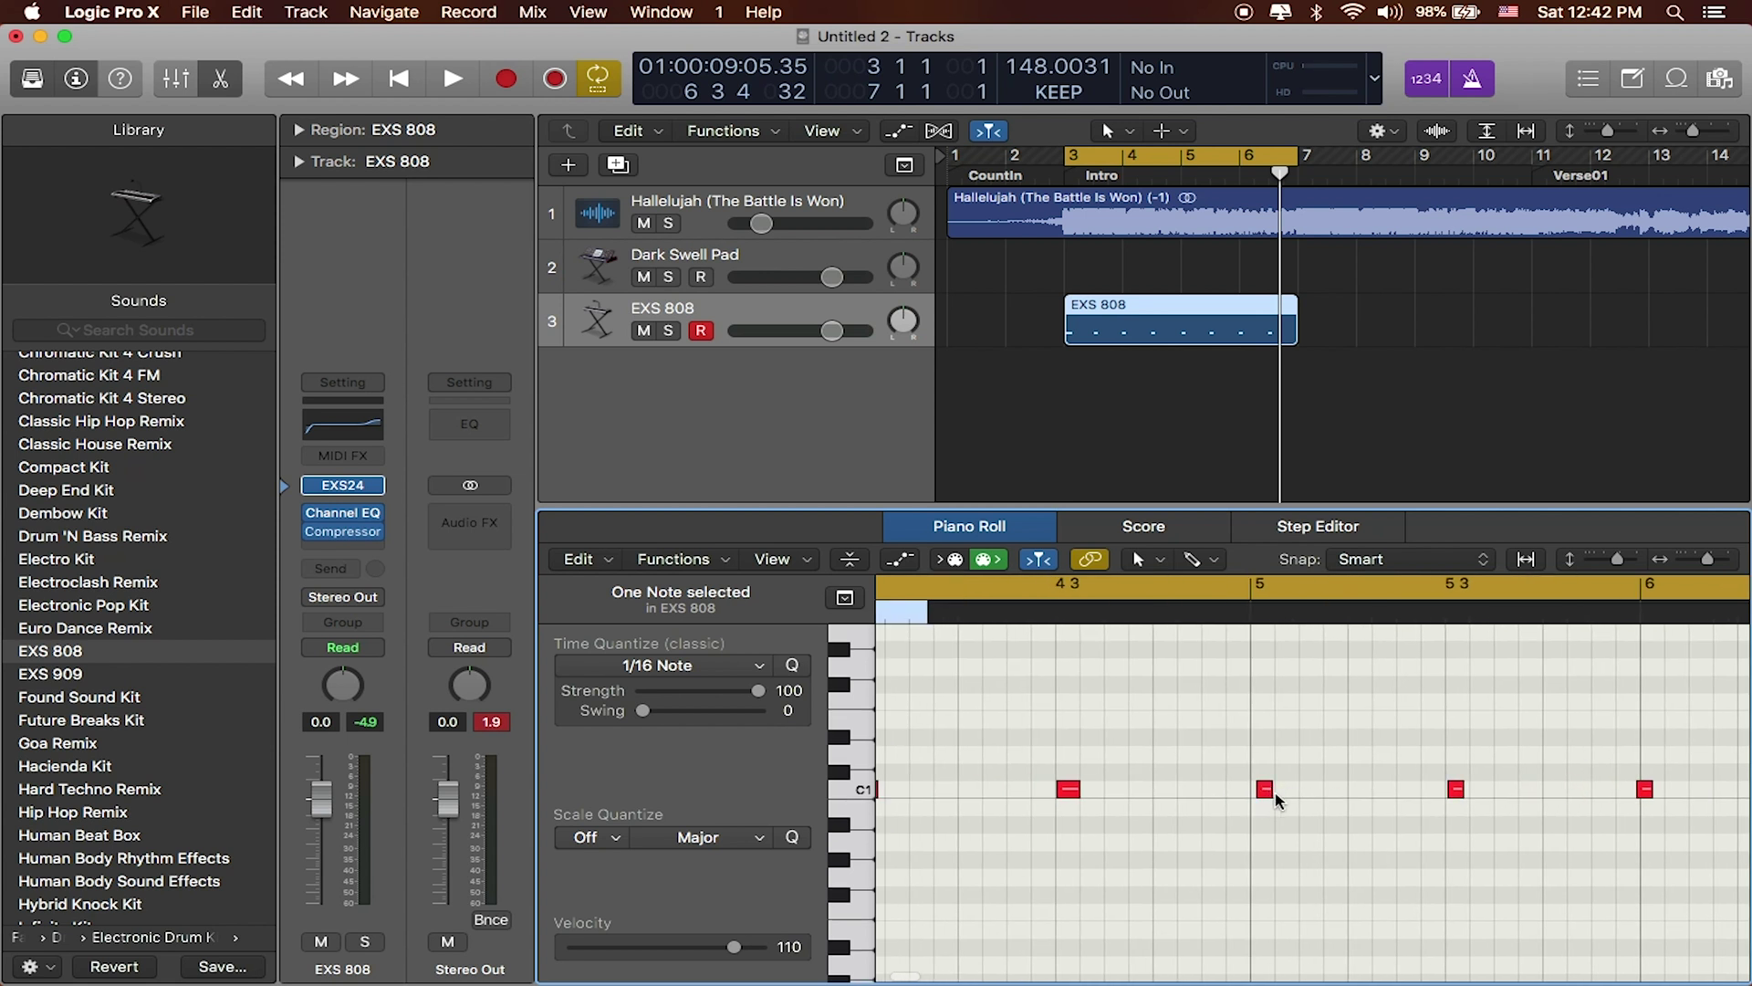
Select all eight C1 notes, quantize them to 1/16 Note, and close the Piano Roll
{"action": "scroll", "coordinate": [1276, 799], "scroll_direction": "left", "scroll_amount": 5}
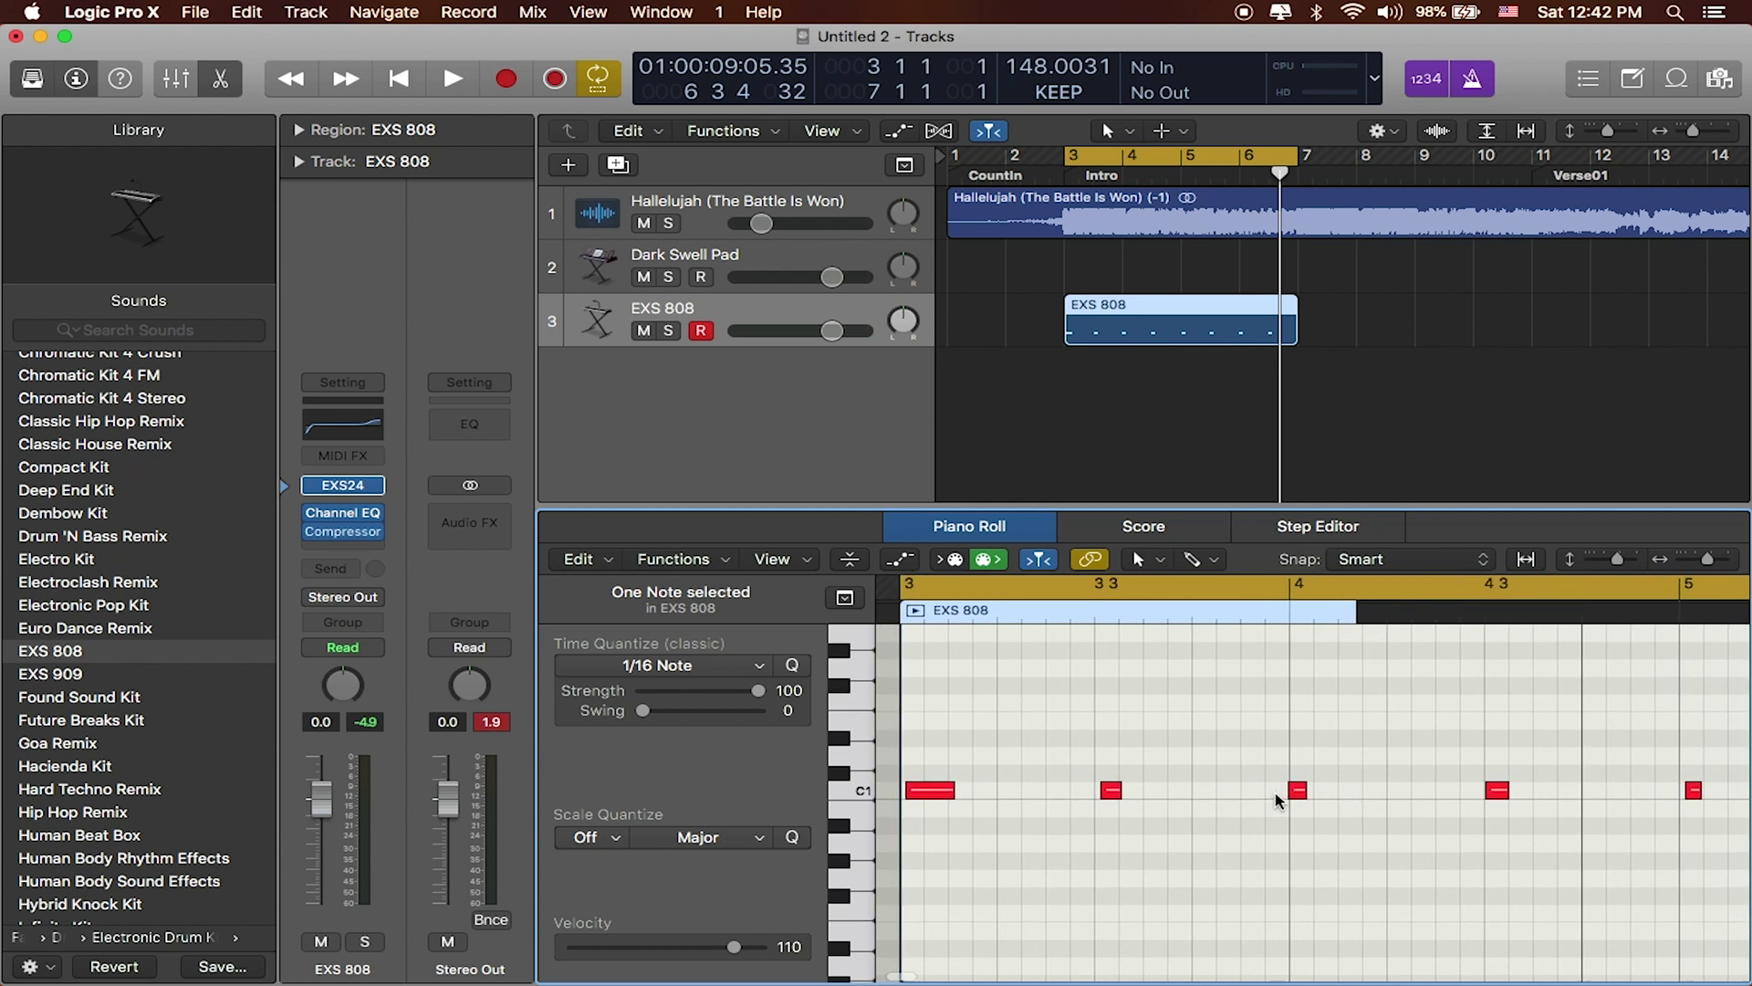
{"action": "left_click", "coordinate": [792, 665]}
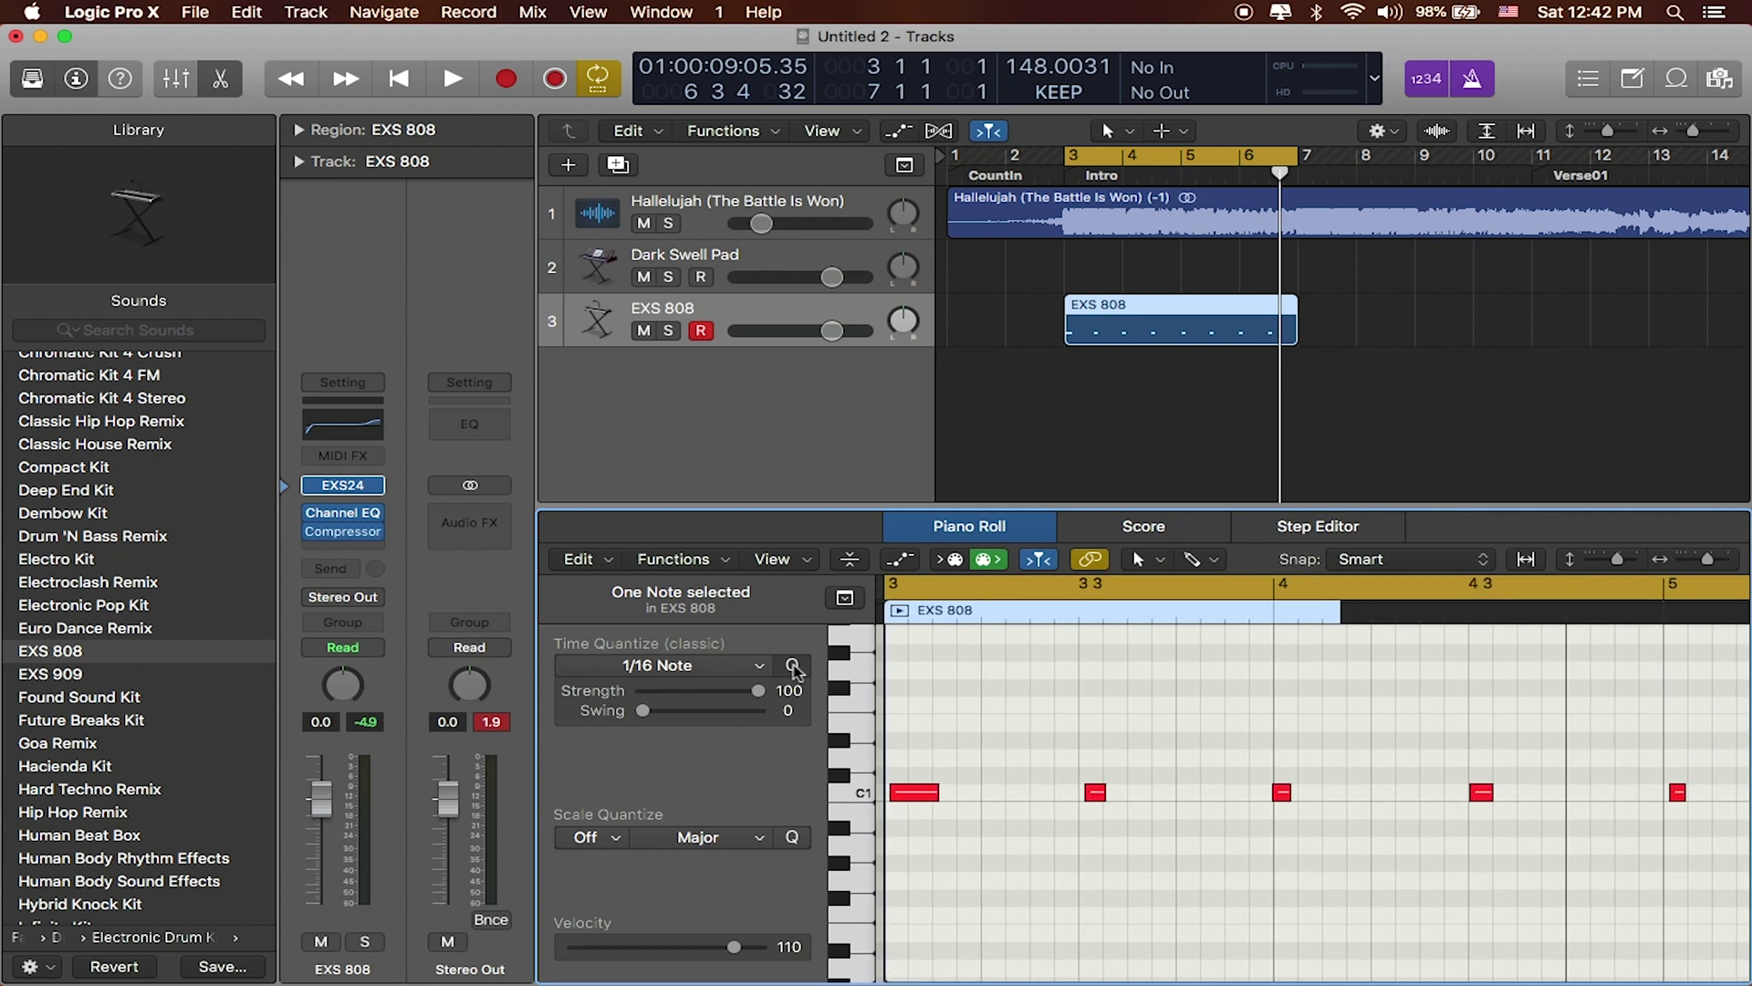
{"action": "left_click", "coordinate": [858, 792]}
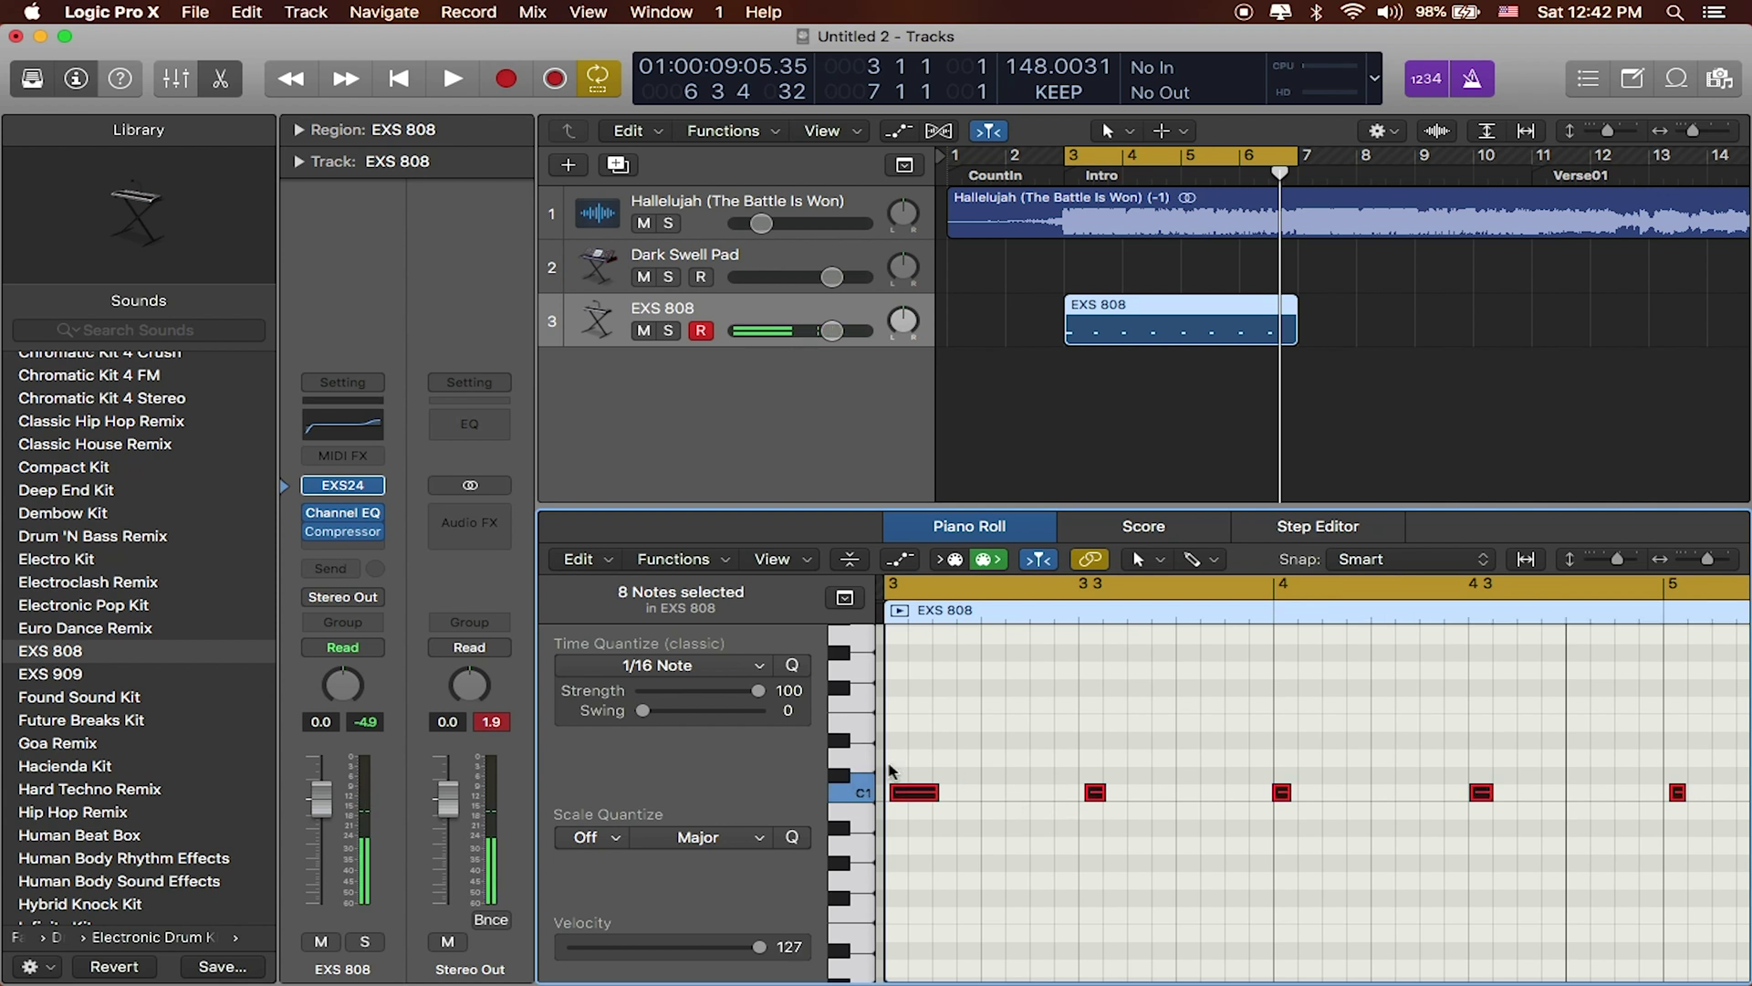
{"action": "left_click", "coordinate": [867, 792]}
{"action": "left_click", "coordinate": [794, 666]}
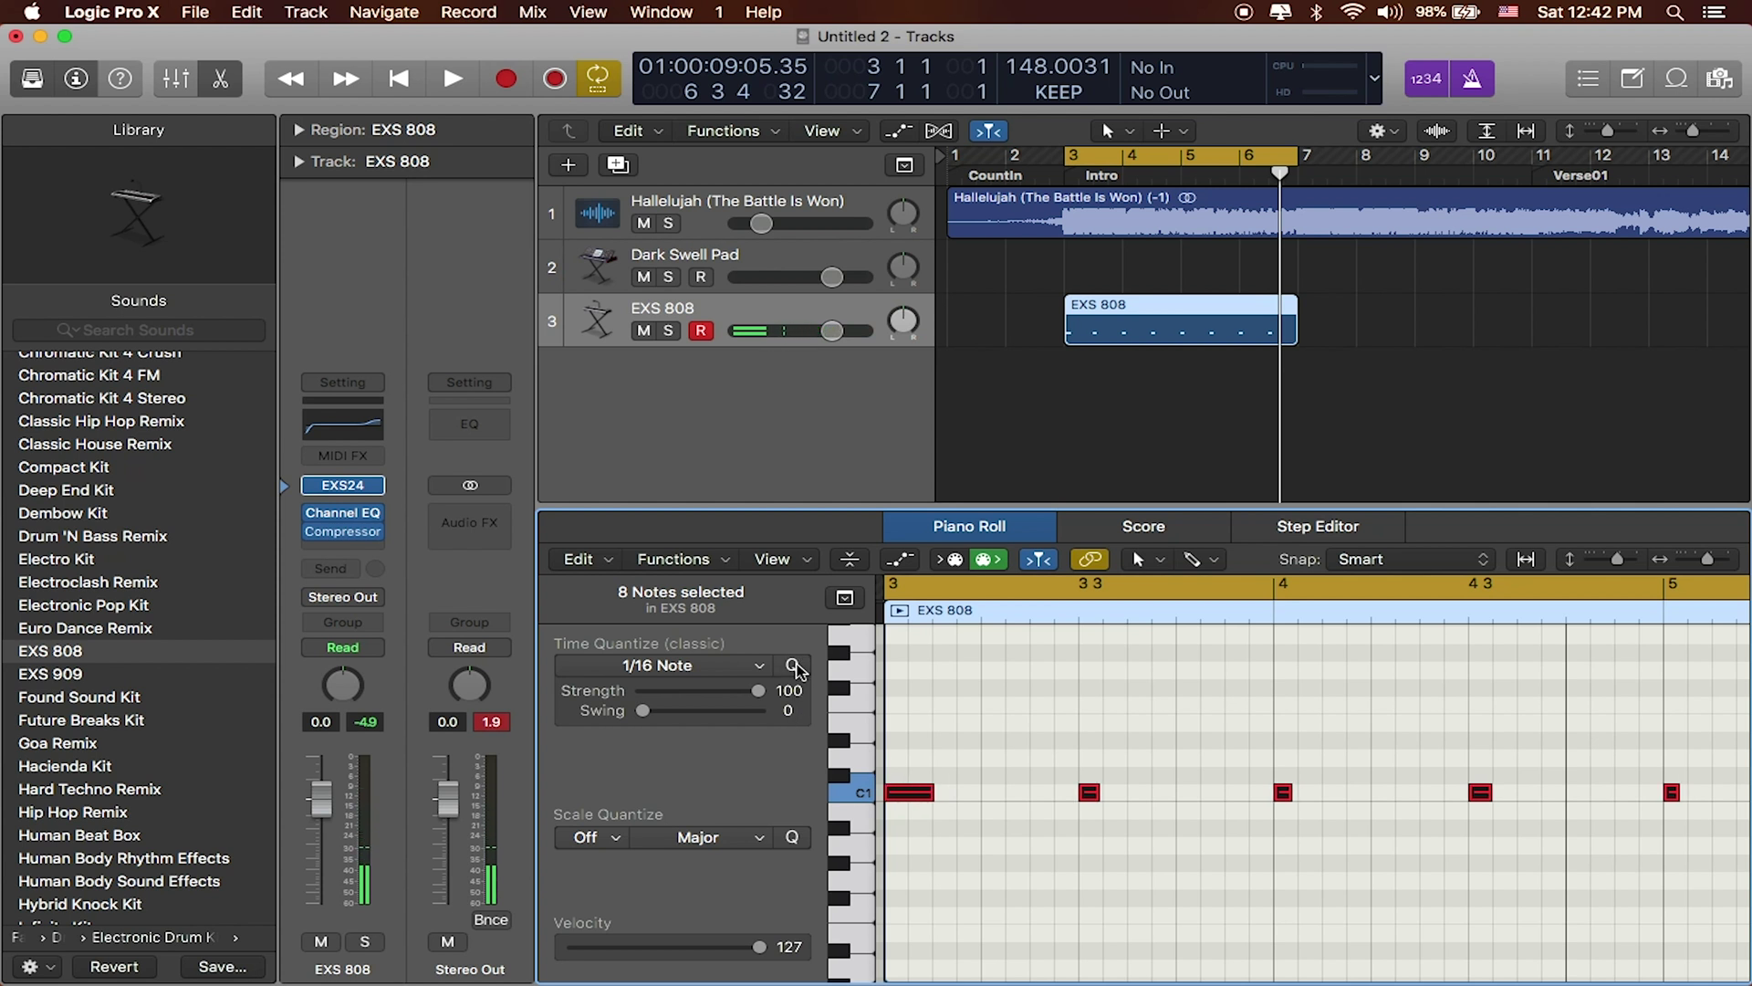
{"action": "scroll", "coordinate": [1366, 826], "scroll_direction": "right", "scroll_amount": 5}
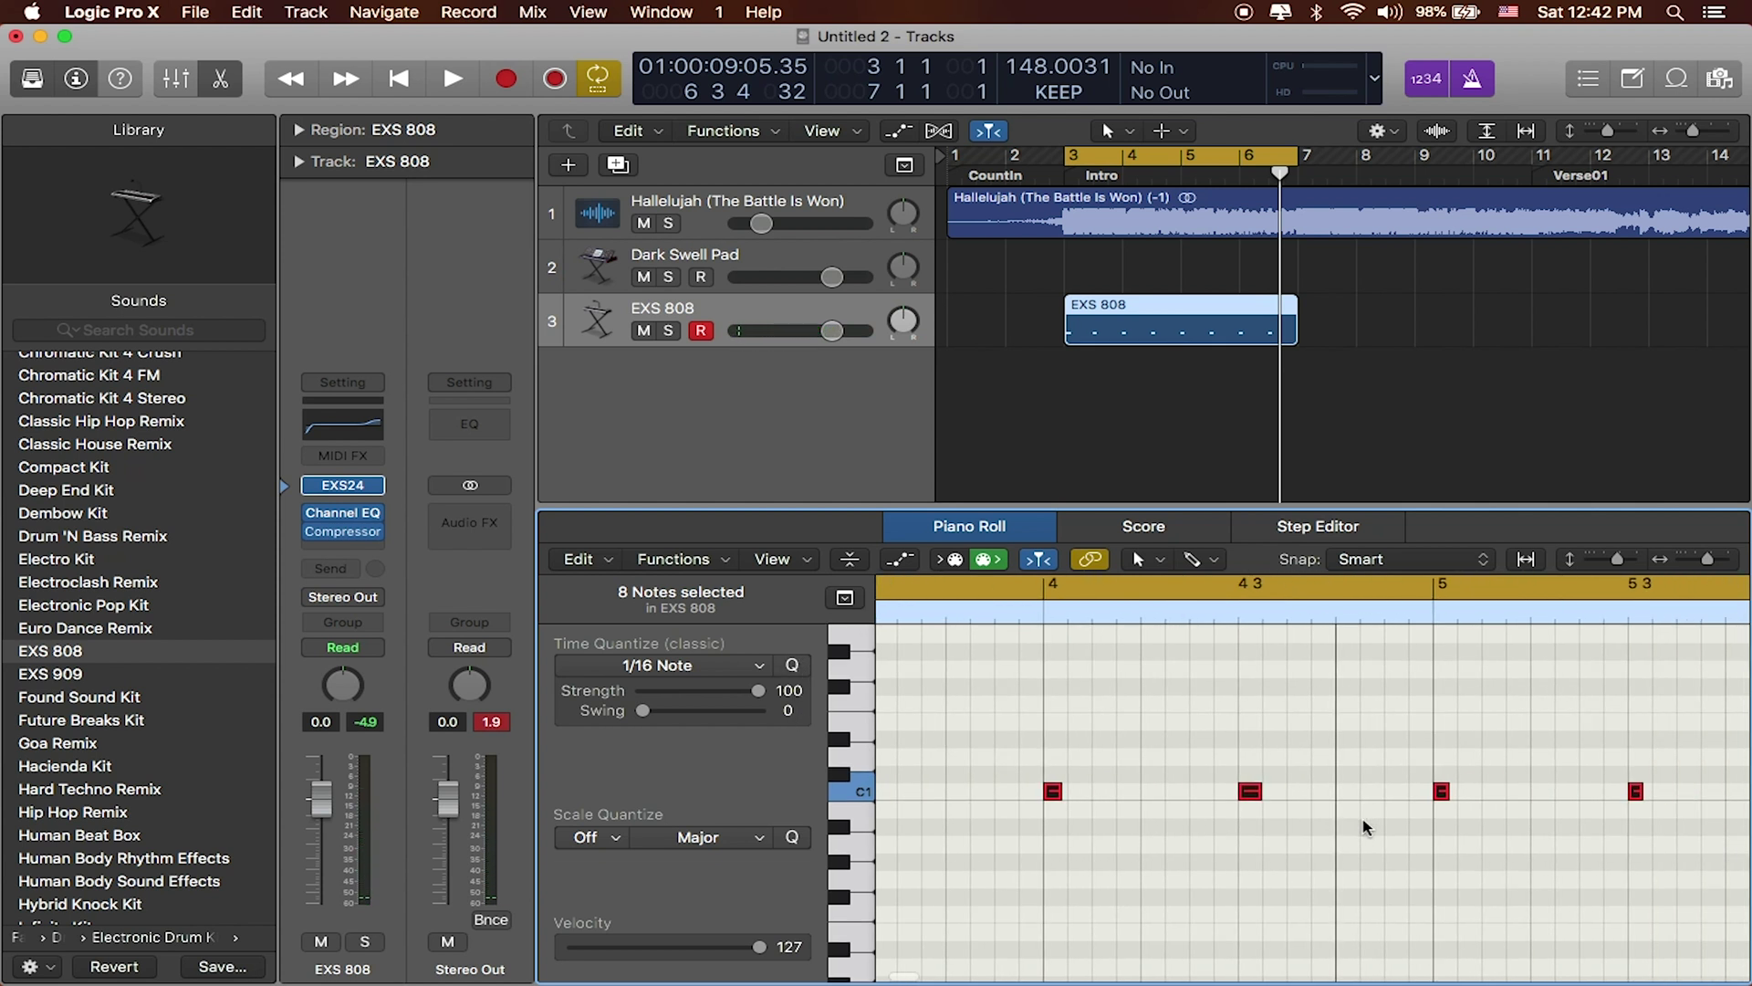
{"action": "scroll", "coordinate": [1366, 826], "scroll_direction": "right", "scroll_amount": 8}
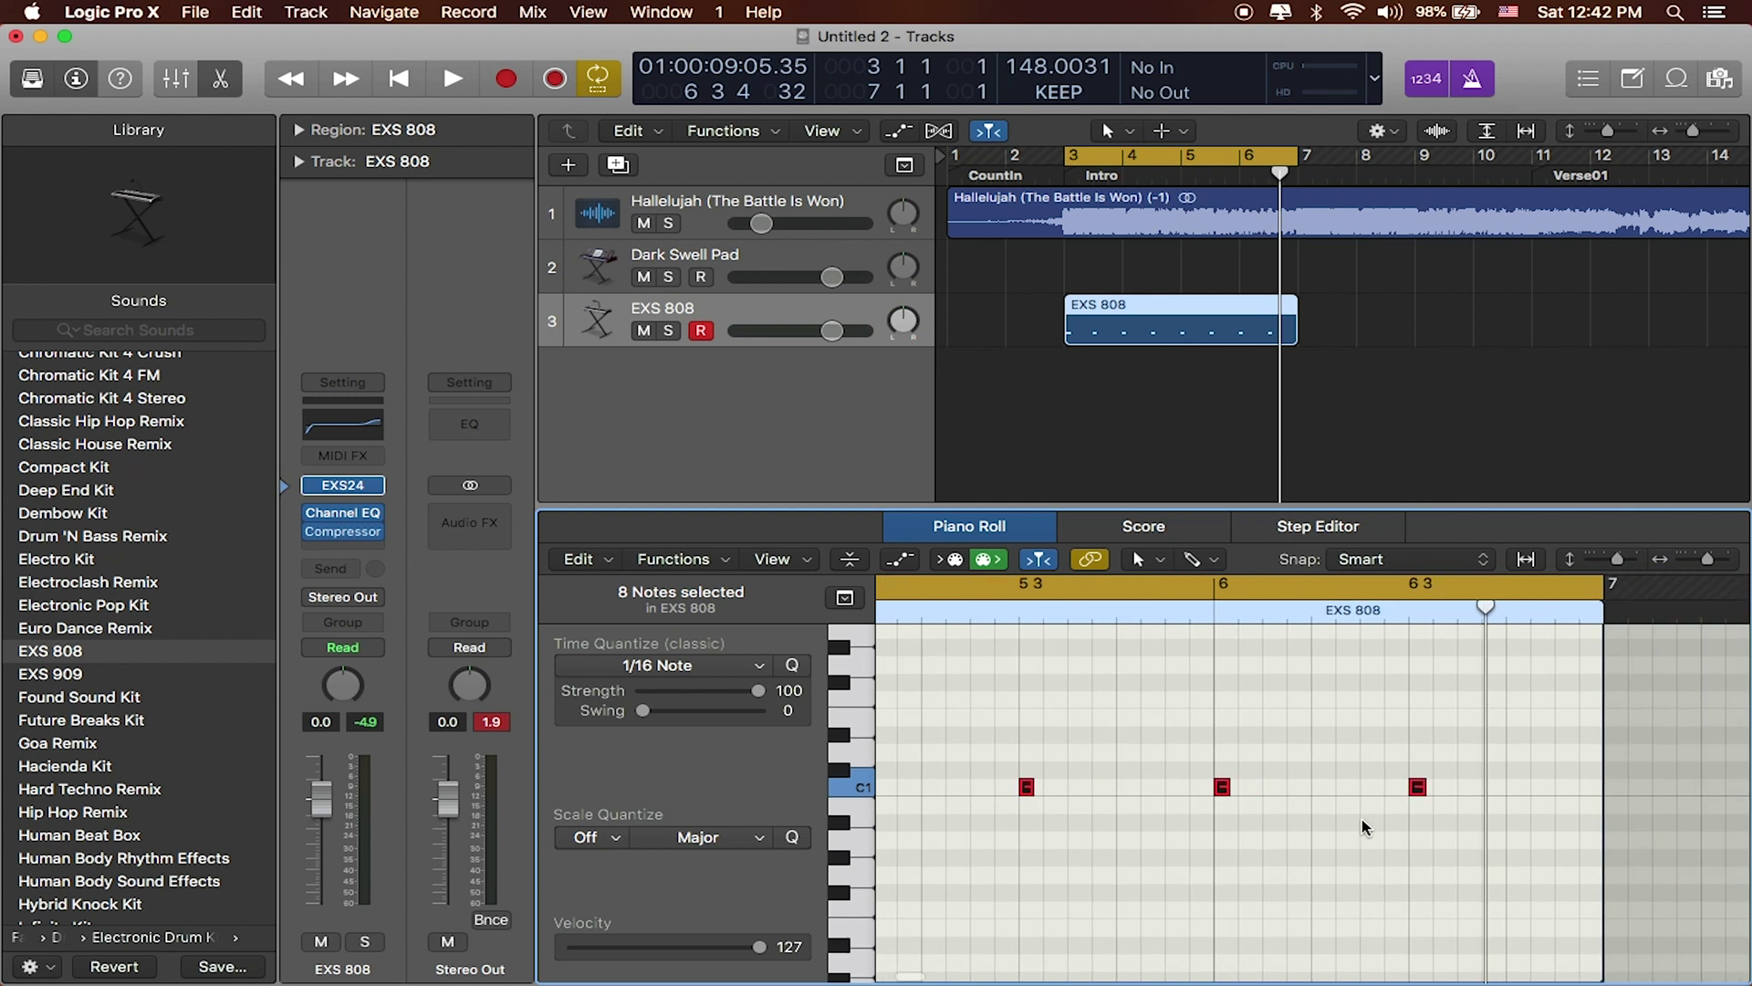
{"action": "scroll", "coordinate": [1366, 826], "scroll_direction": "left", "scroll_amount": 10}
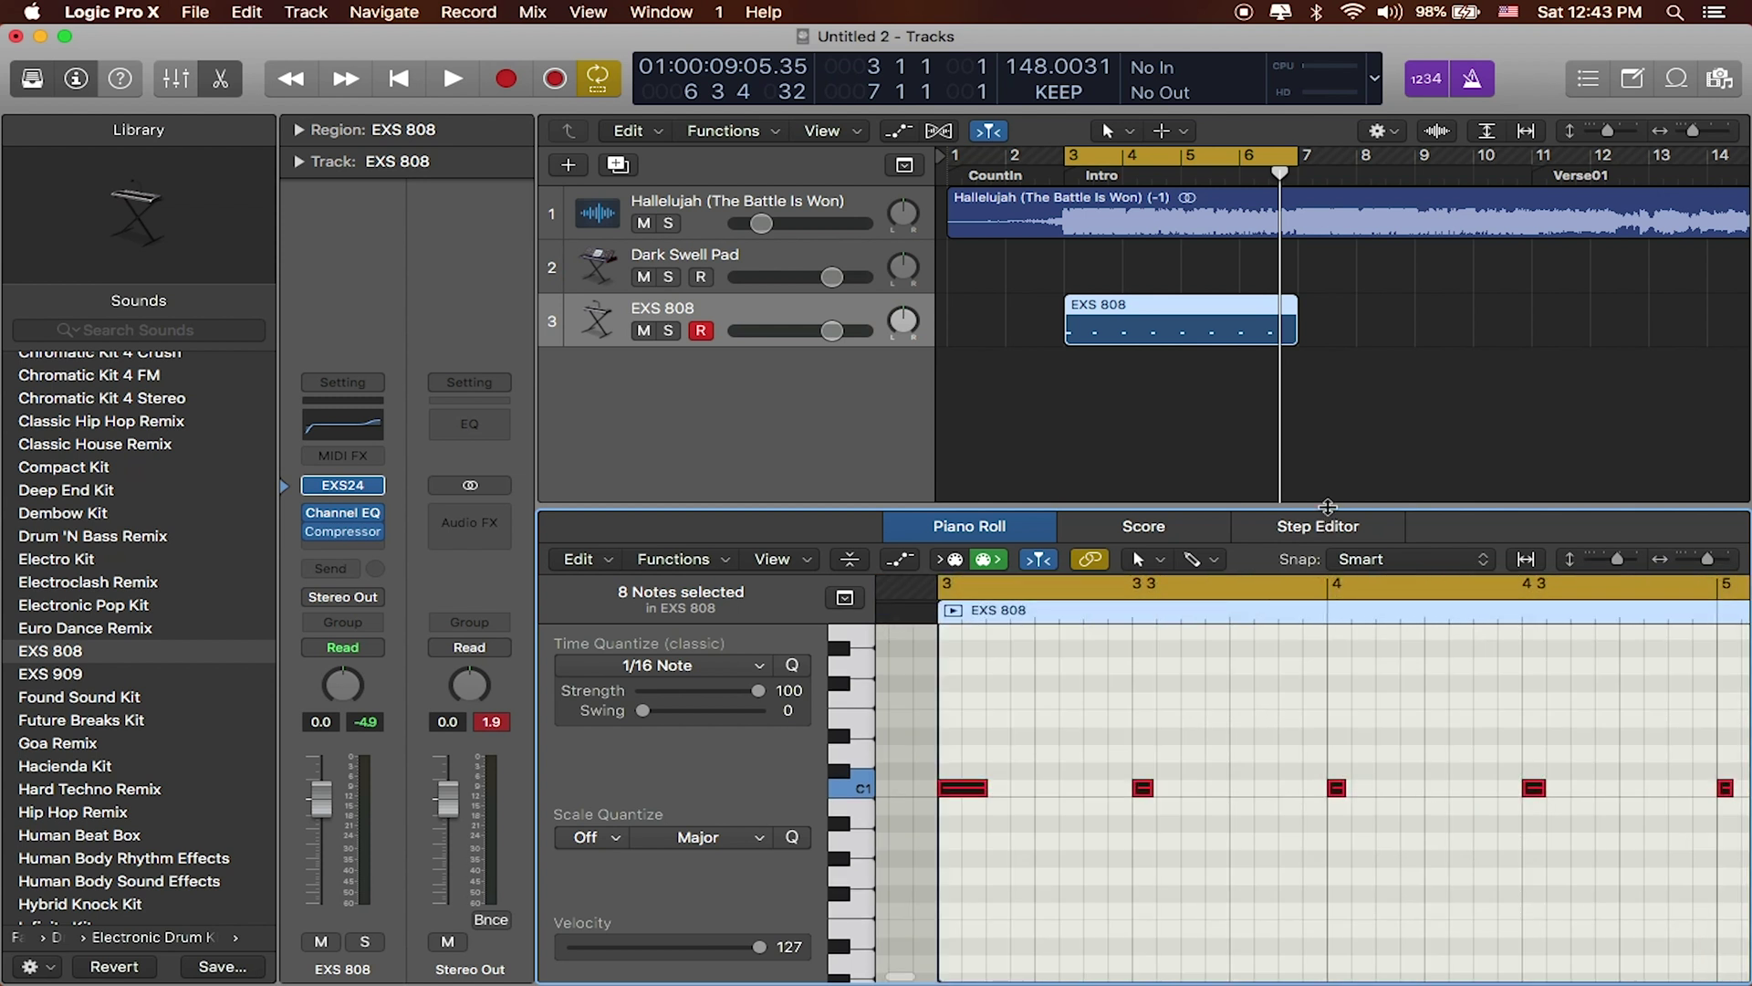
{"action": "key", "text": "e"}
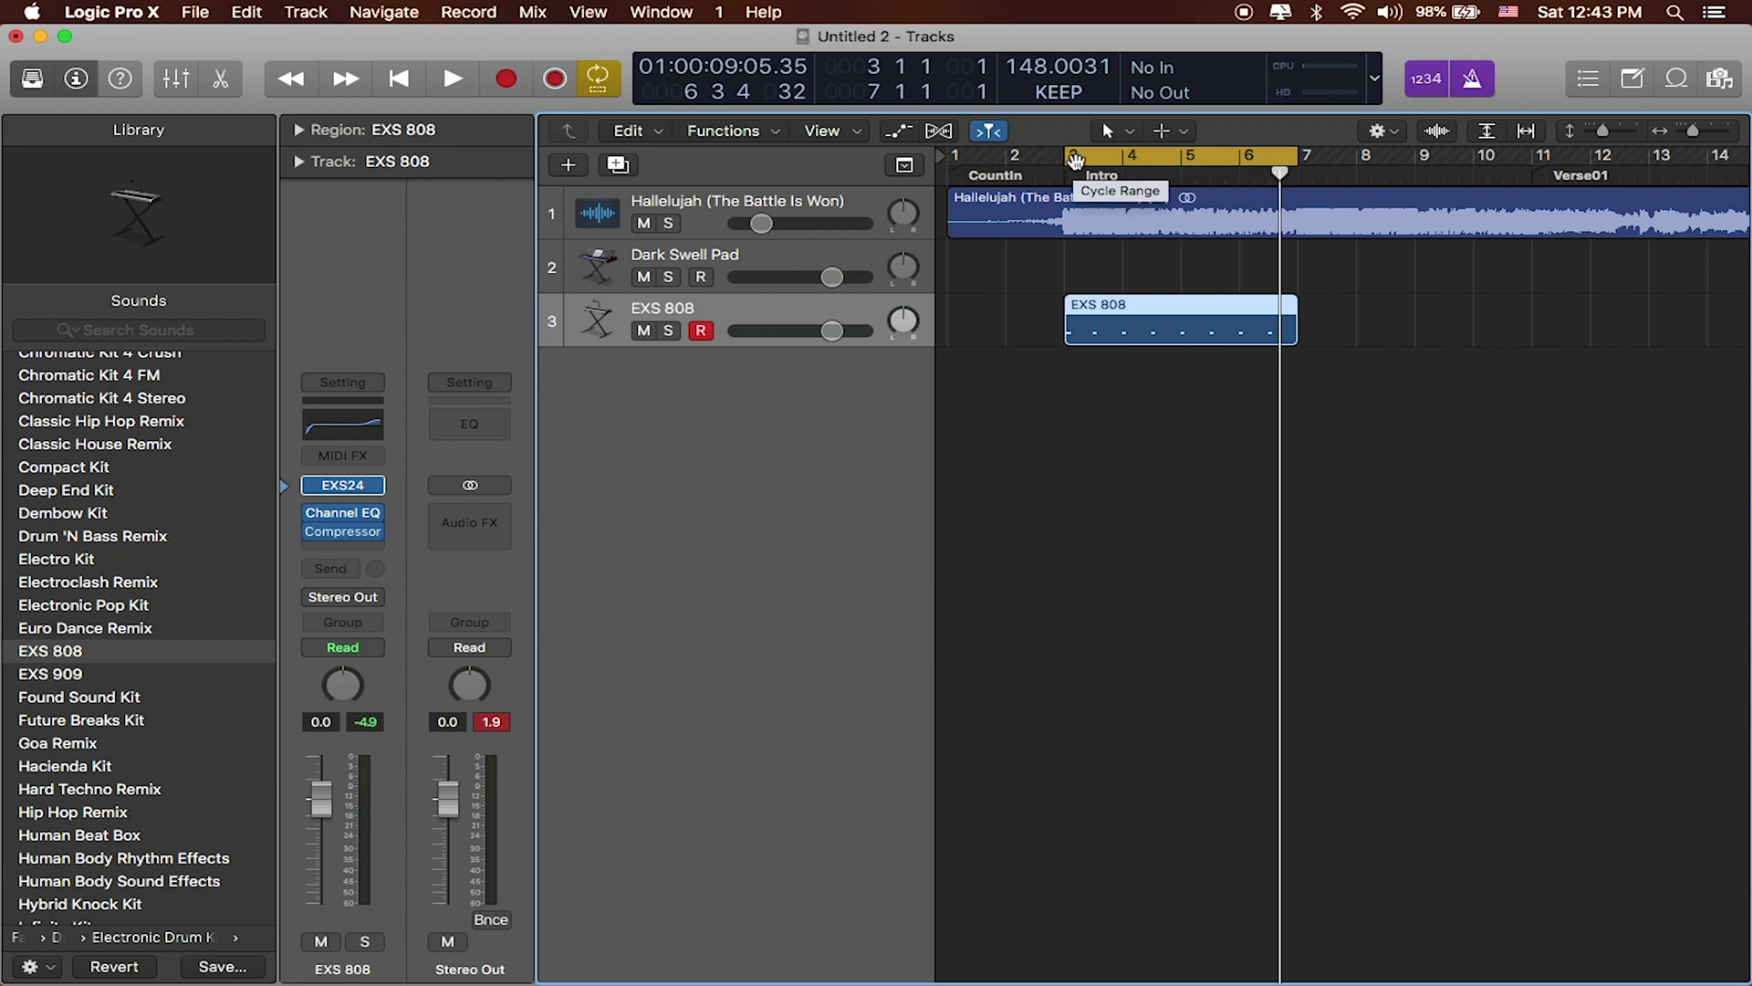
Record a snare pass over the cycle, play back the merged EXS 808 region, and open it
{"action": "left_click", "coordinate": [506, 81]}
{"action": "left_click", "coordinate": [505, 80]}
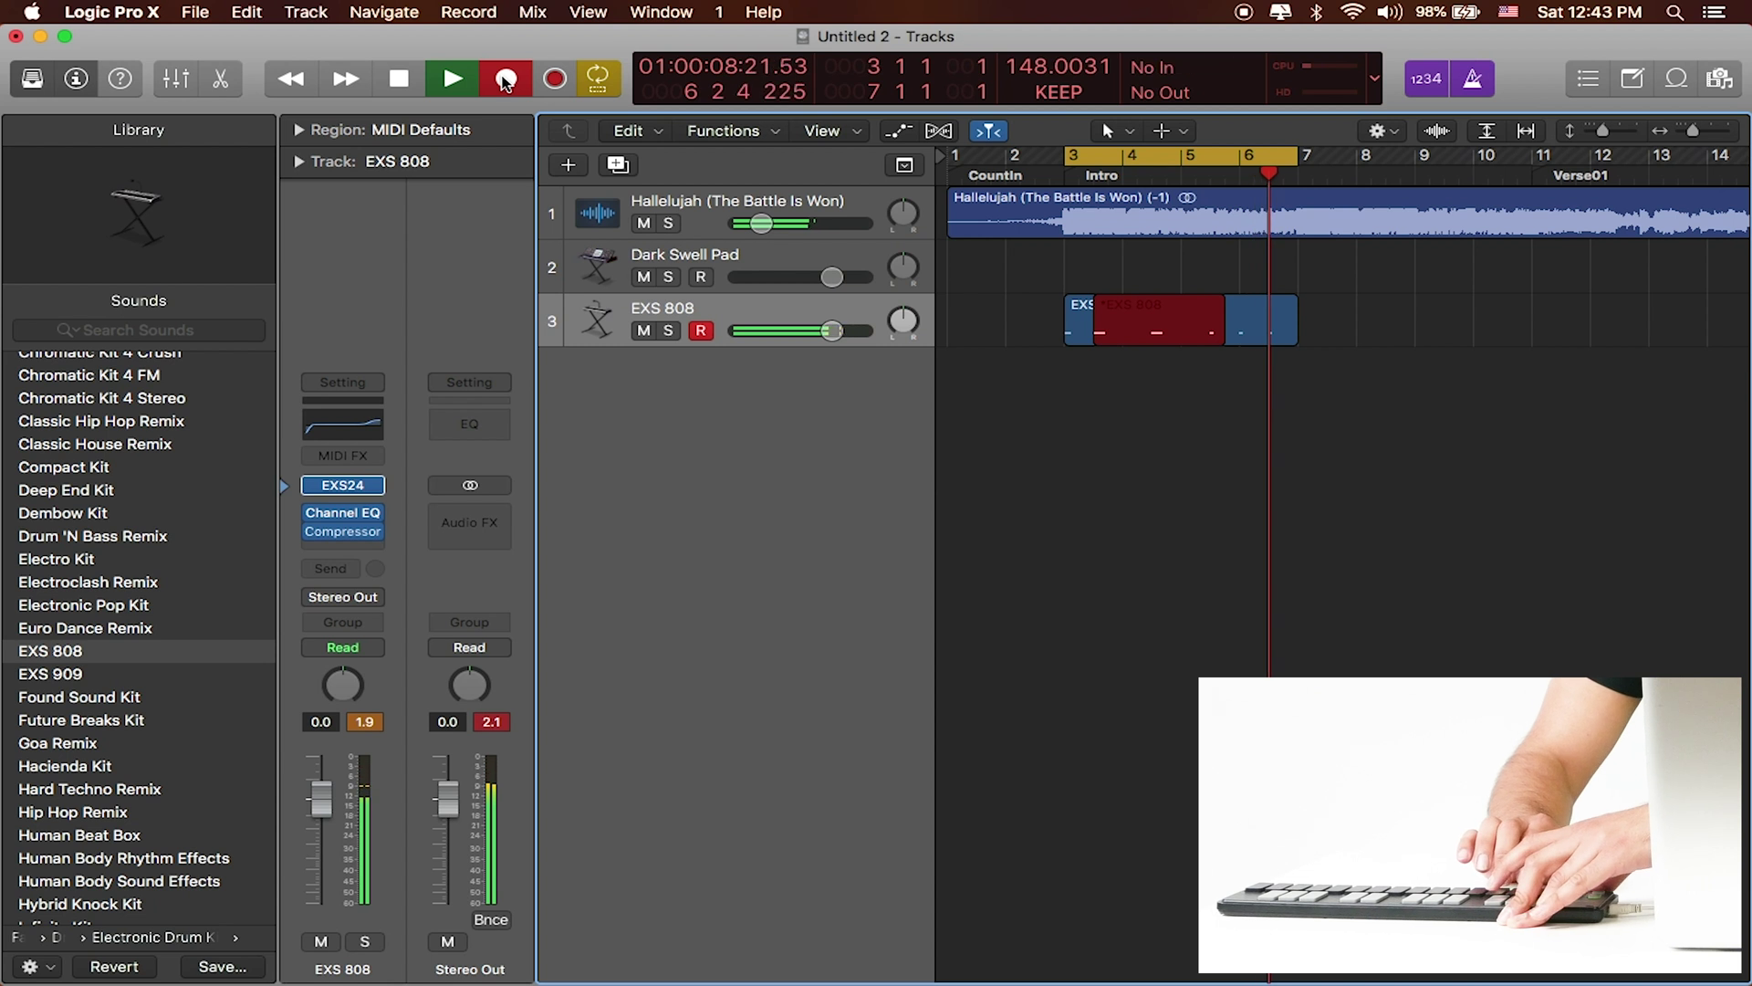
{"action": "key", "text": "space"}
{"action": "key", "text": "space"}
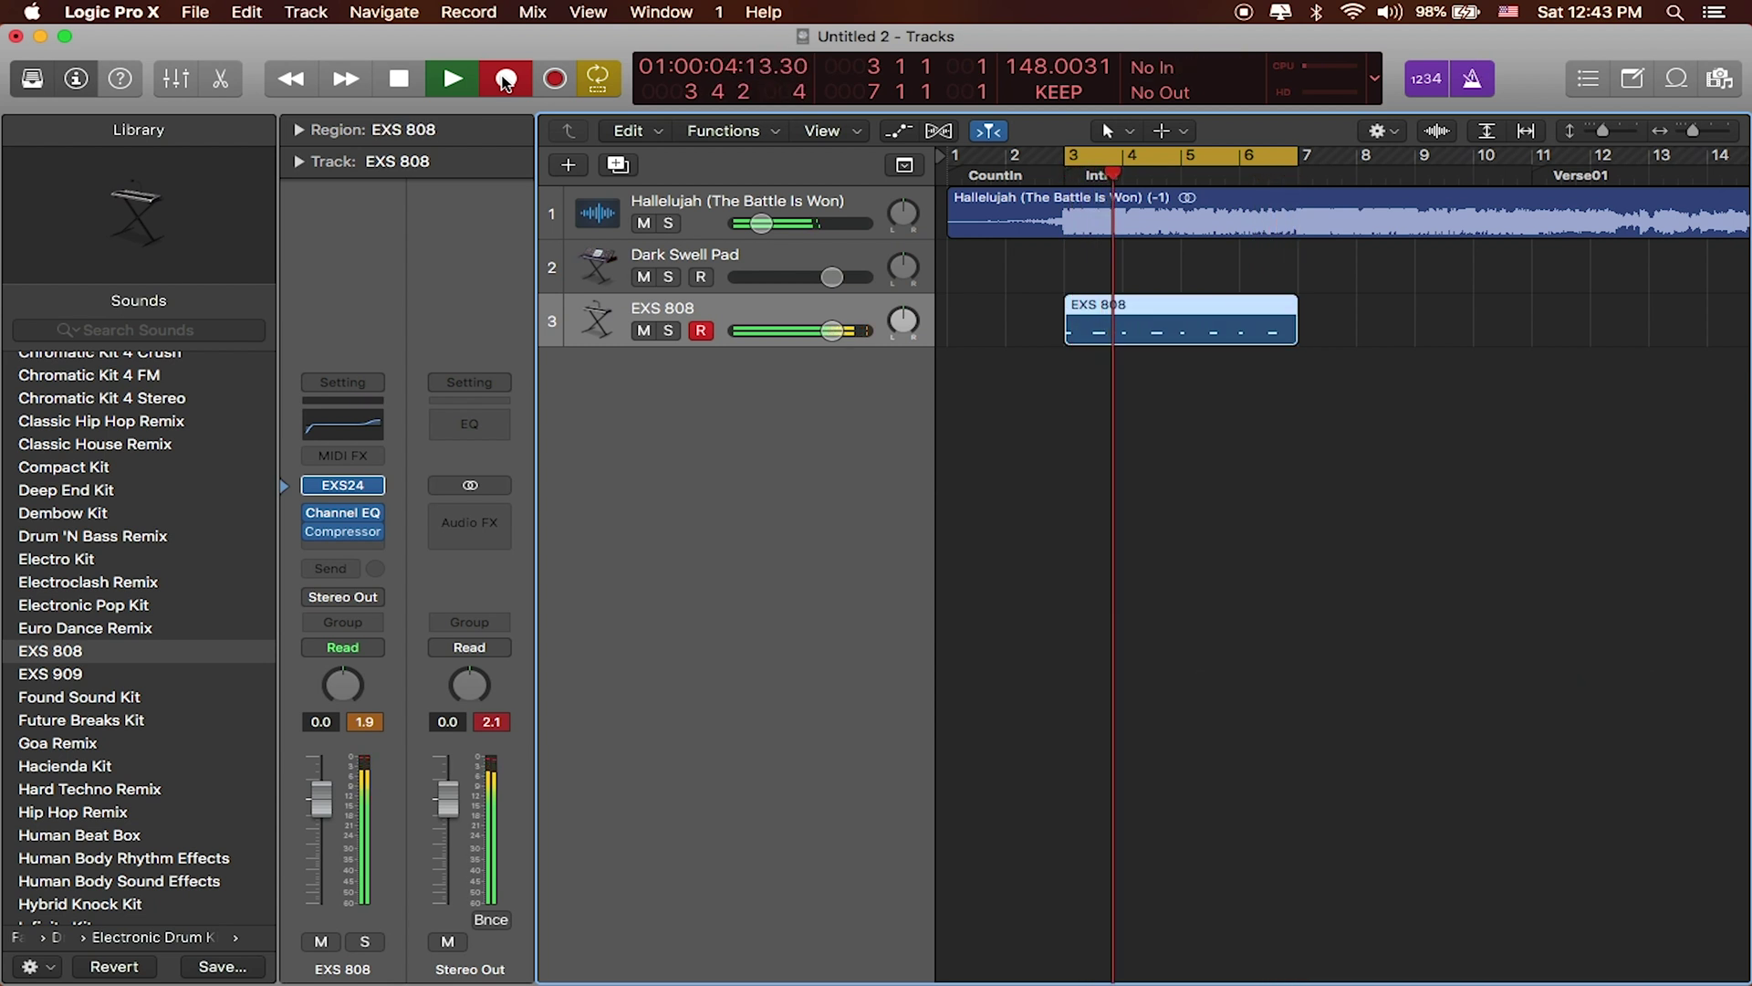
{"action": "key", "text": "space"}
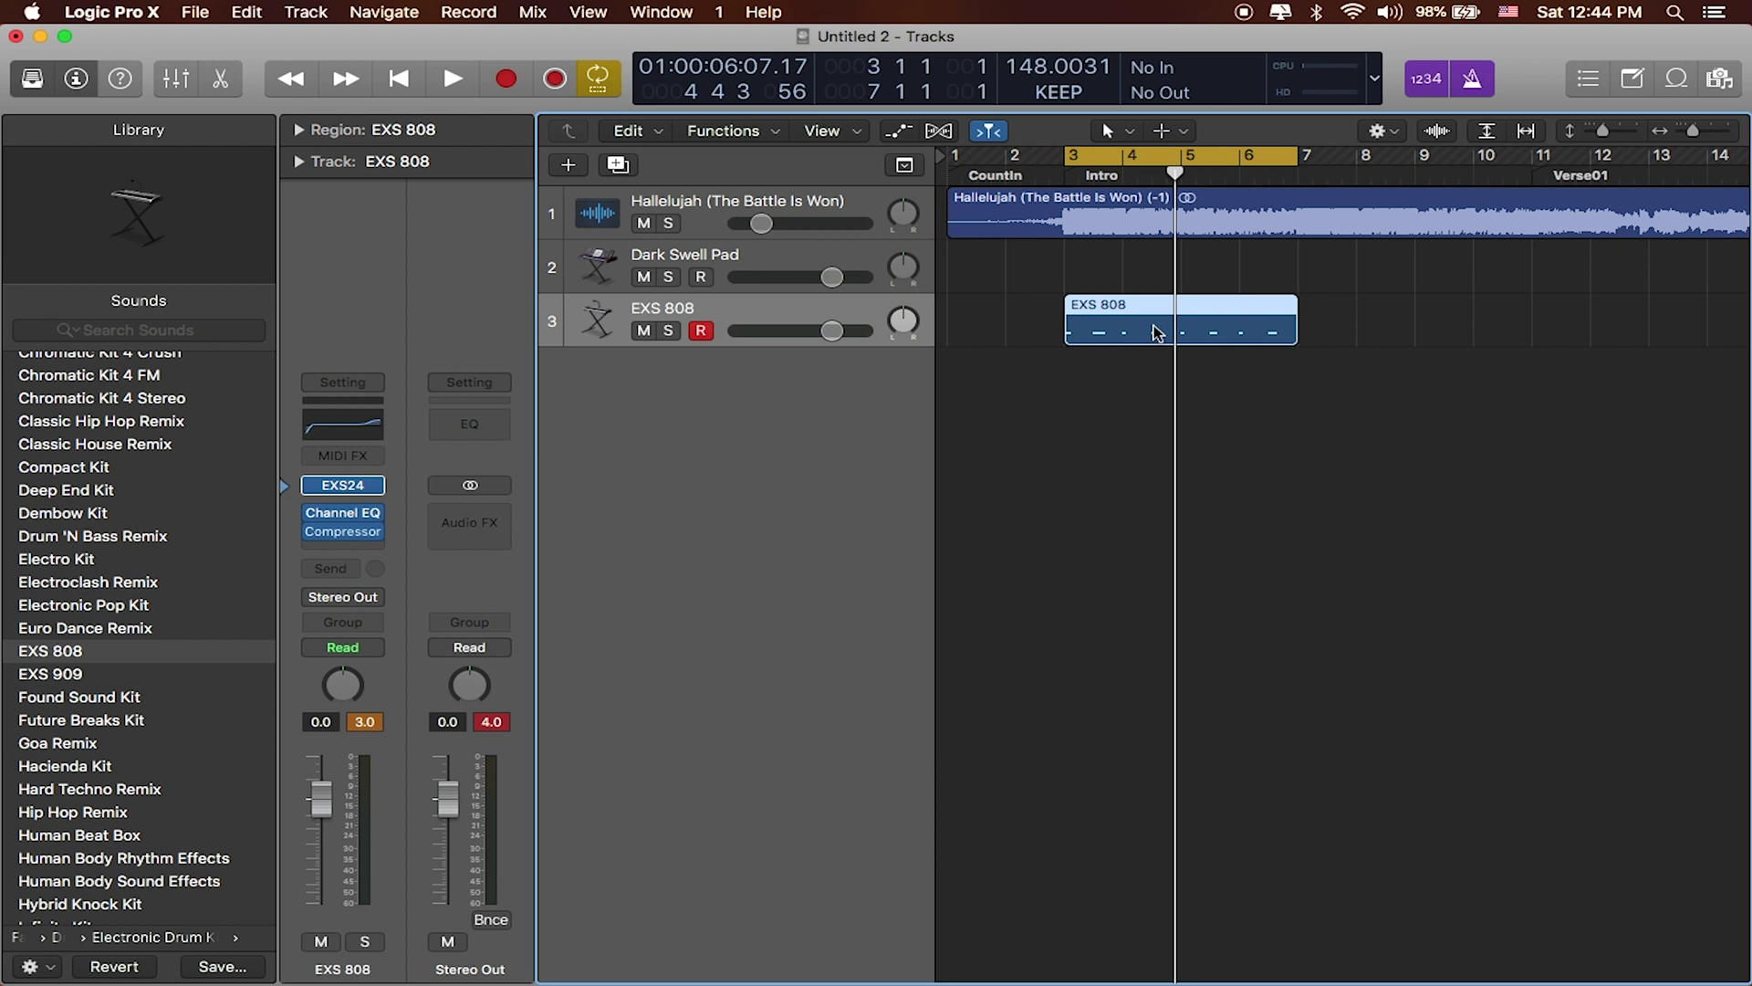
{"action": "double_click", "coordinate": [1157, 332]}
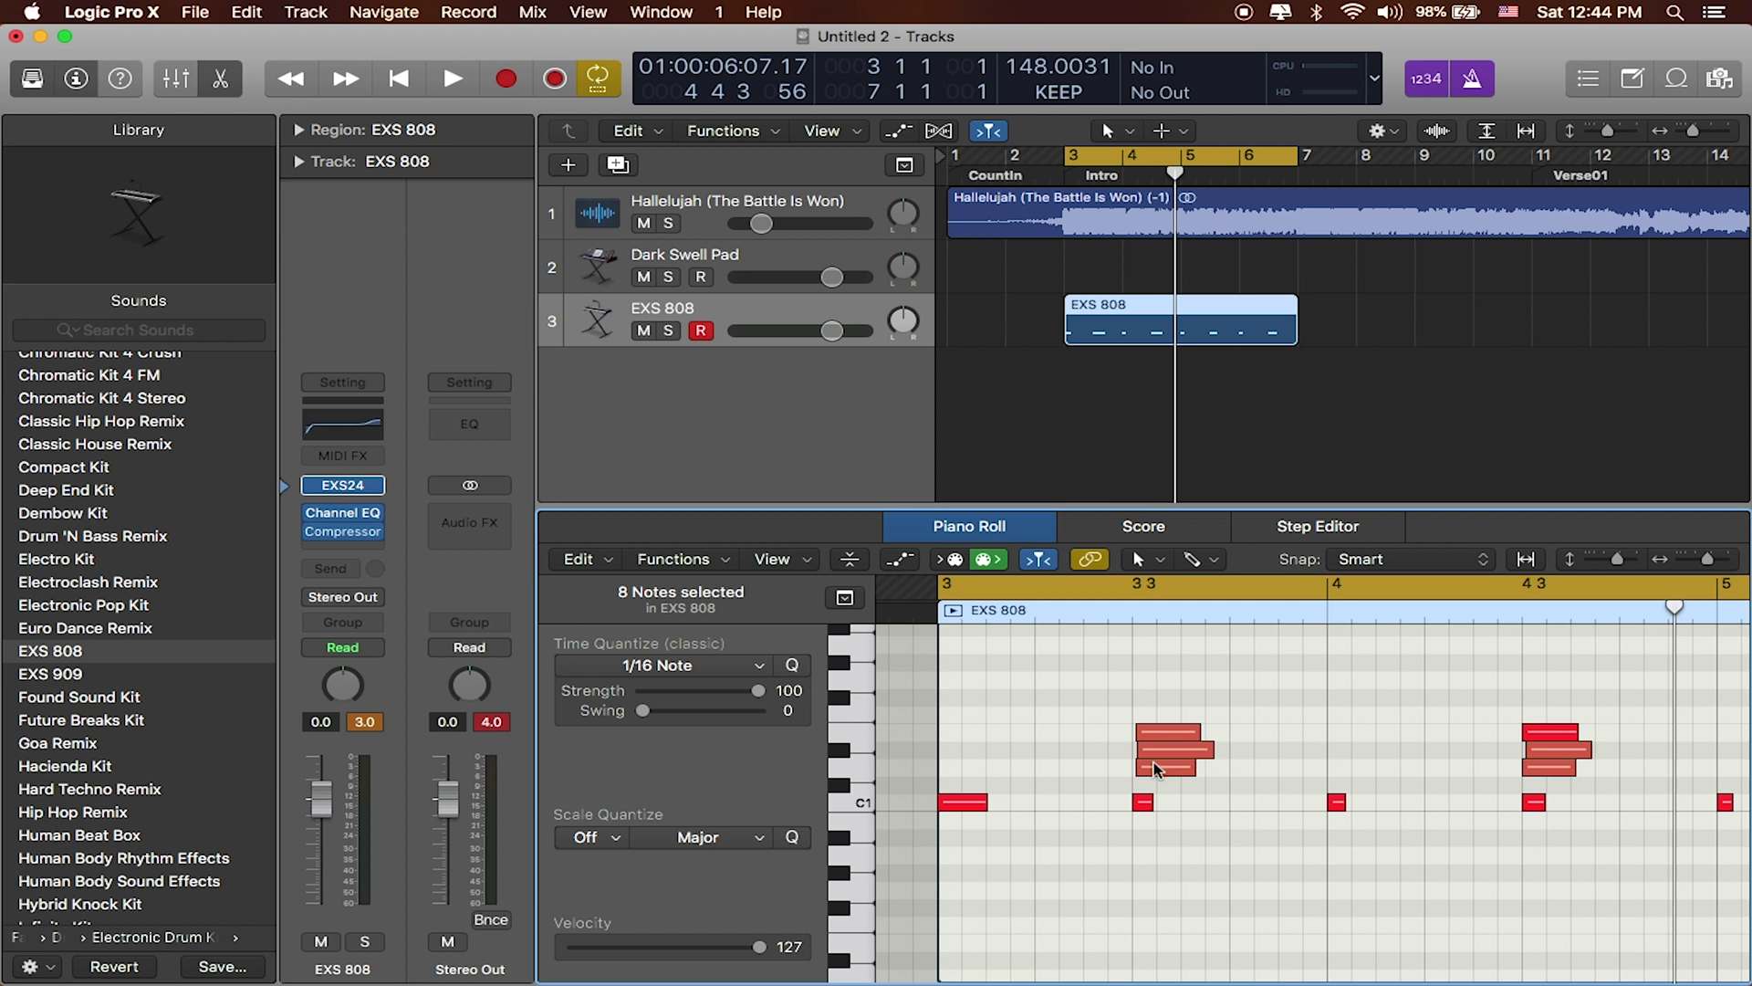
Scroll through the EXS 808 region's notes, deselect them, and play from the cycle start
{"action": "scroll", "coordinate": [1206, 785], "scroll_direction": "right", "scroll_amount": 5}
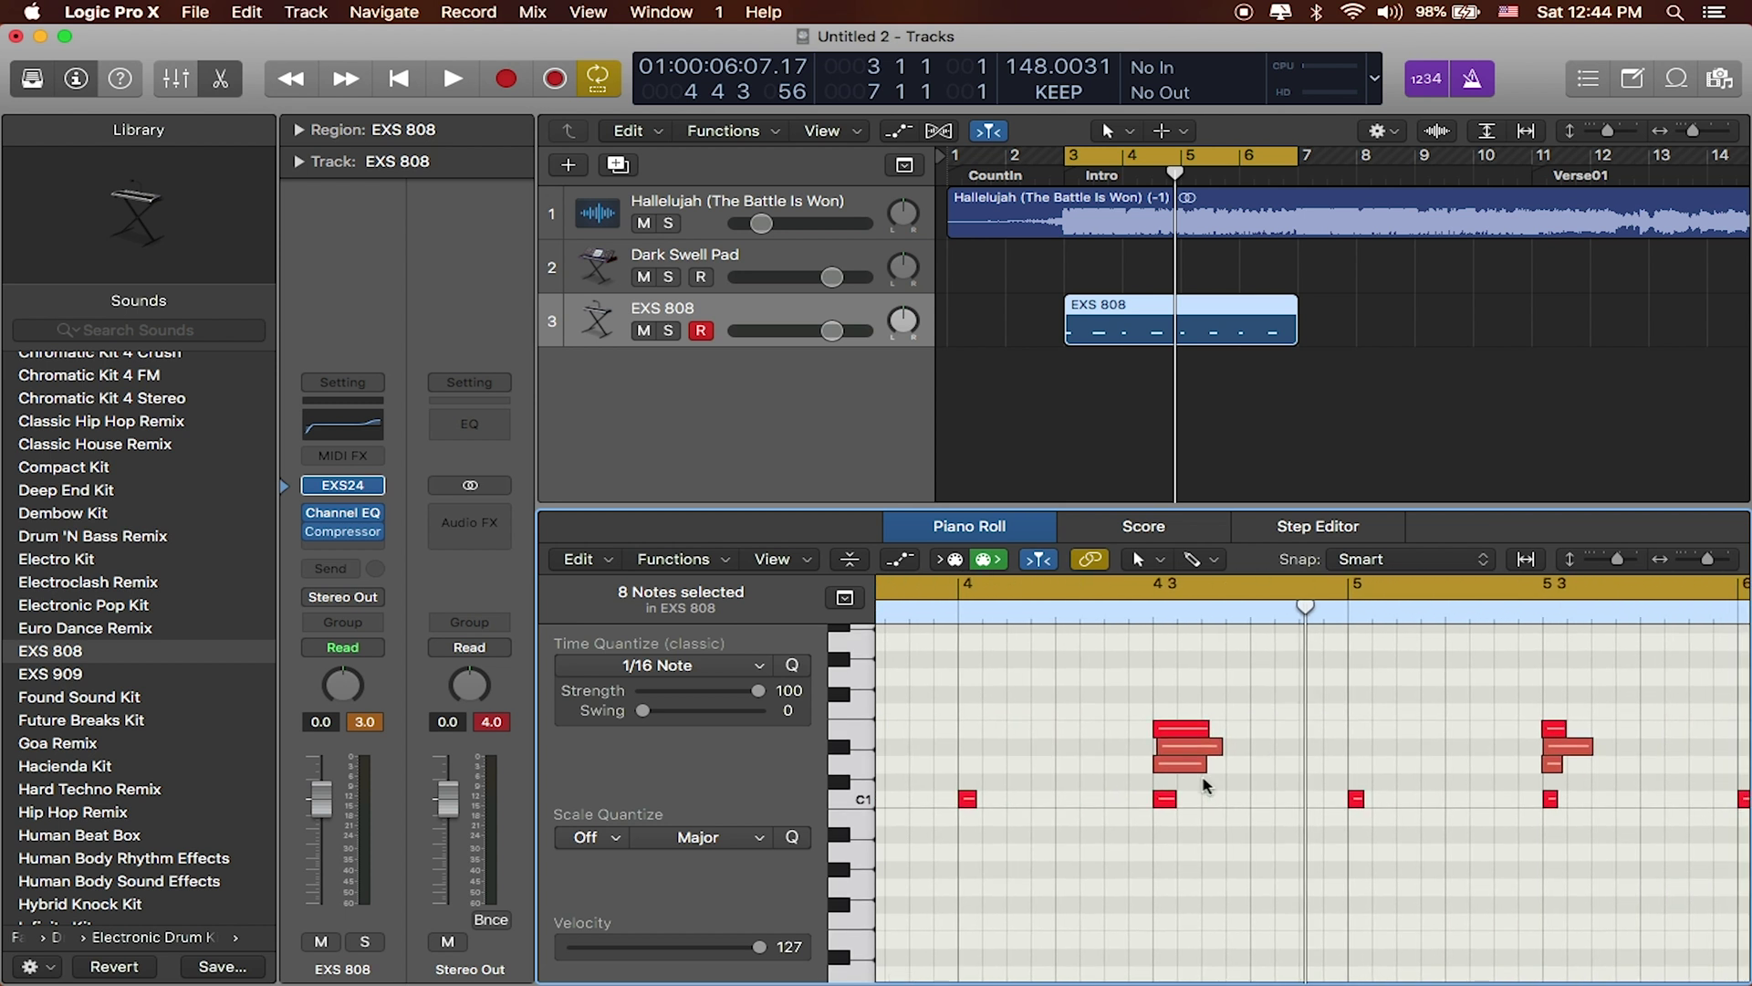
{"action": "scroll", "coordinate": [1542, 755], "scroll_direction": "right", "scroll_amount": 2}
{"action": "scroll", "coordinate": [1538, 754], "scroll_direction": "left", "scroll_amount": 4}
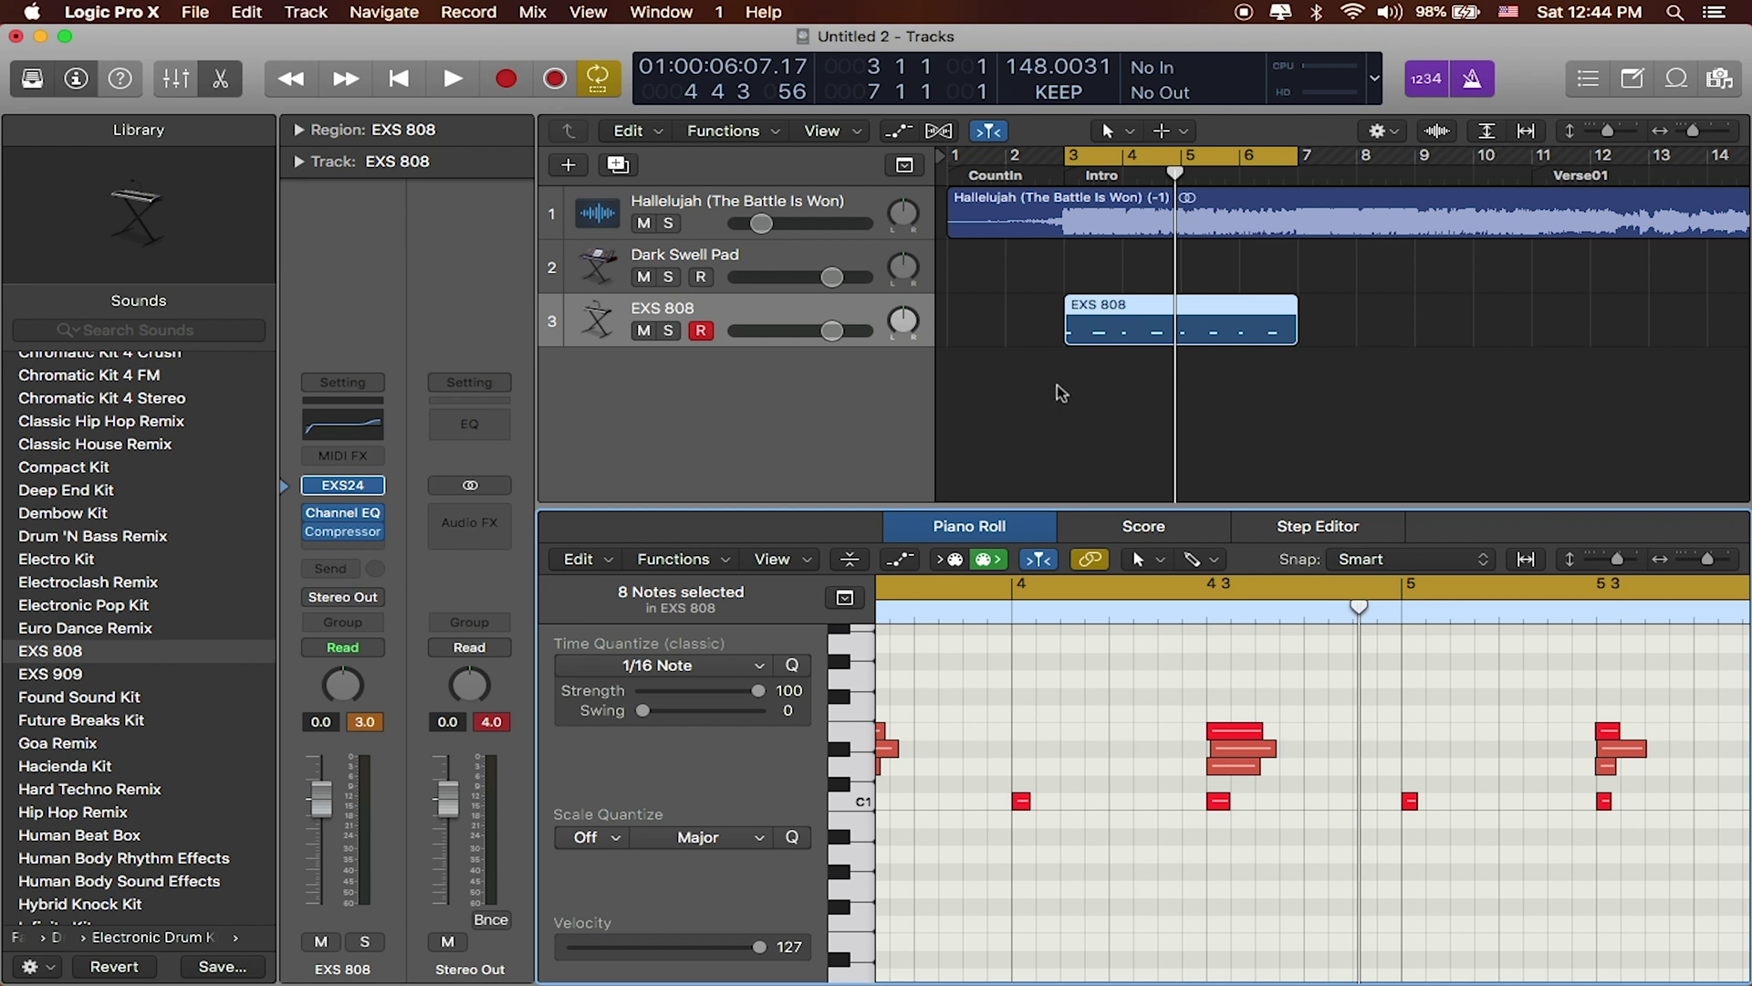
{"action": "left_click", "coordinate": [1151, 319]}
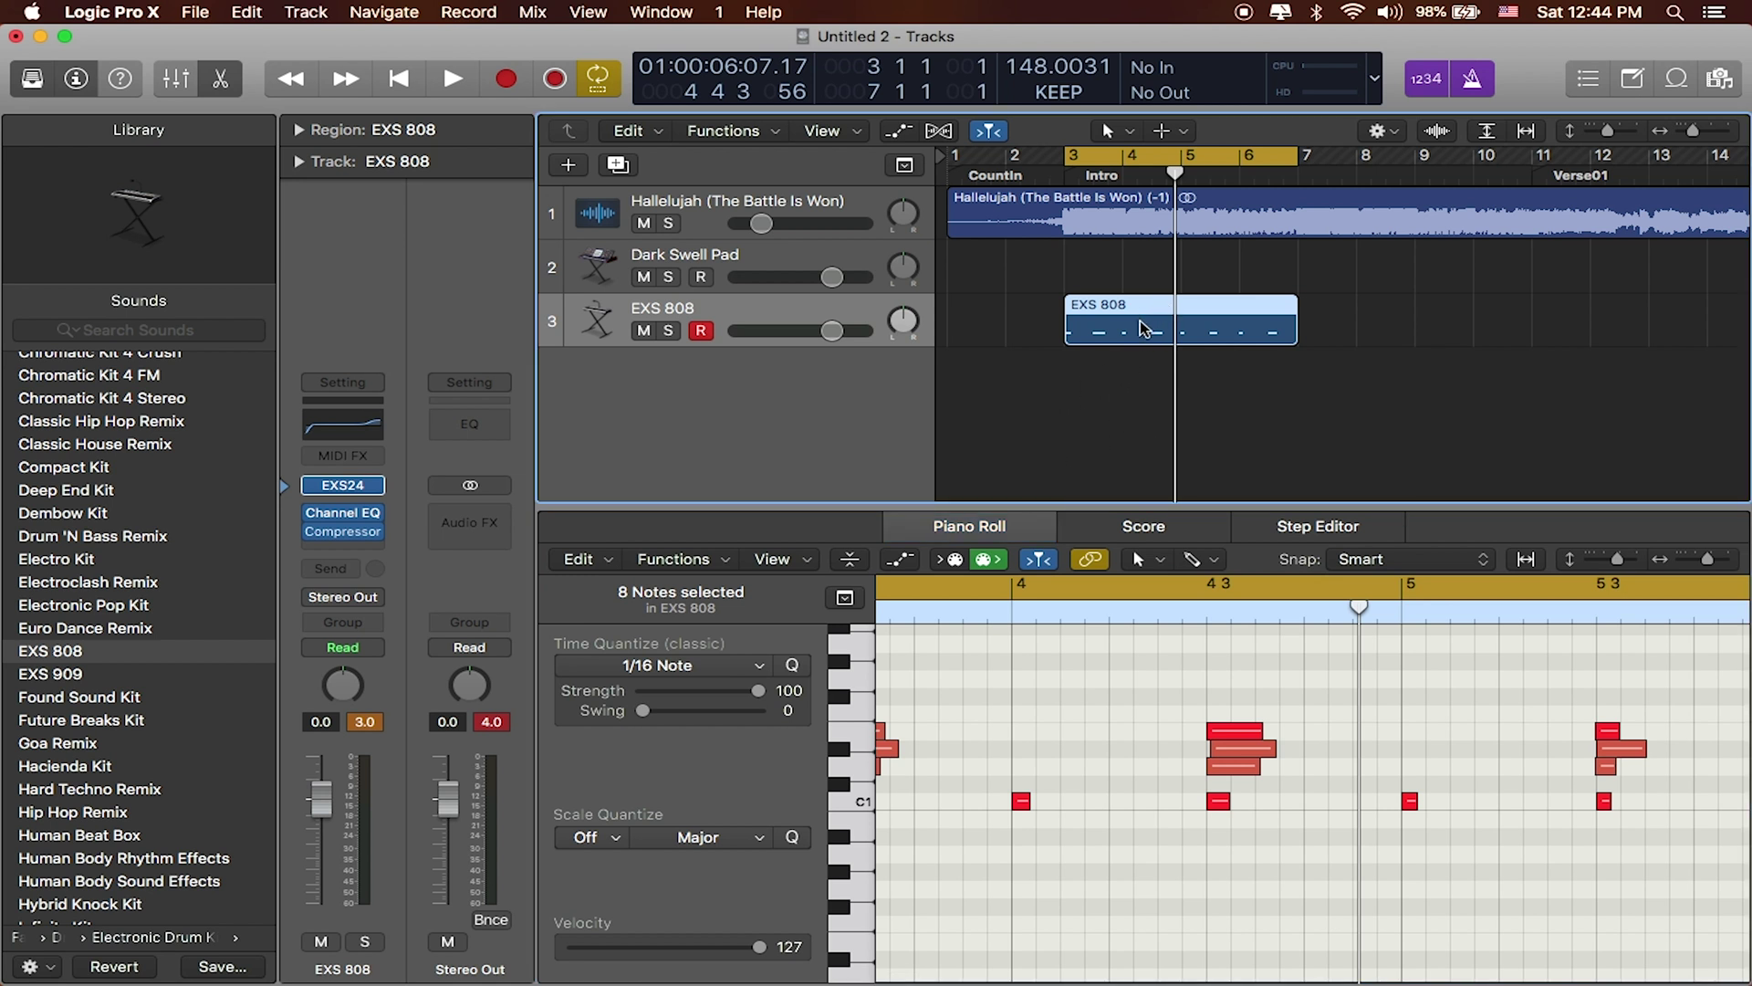
{"action": "left_click", "coordinate": [1143, 328]}
{"action": "scroll", "coordinate": [1536, 787], "scroll_direction": "right", "scroll_amount": 3}
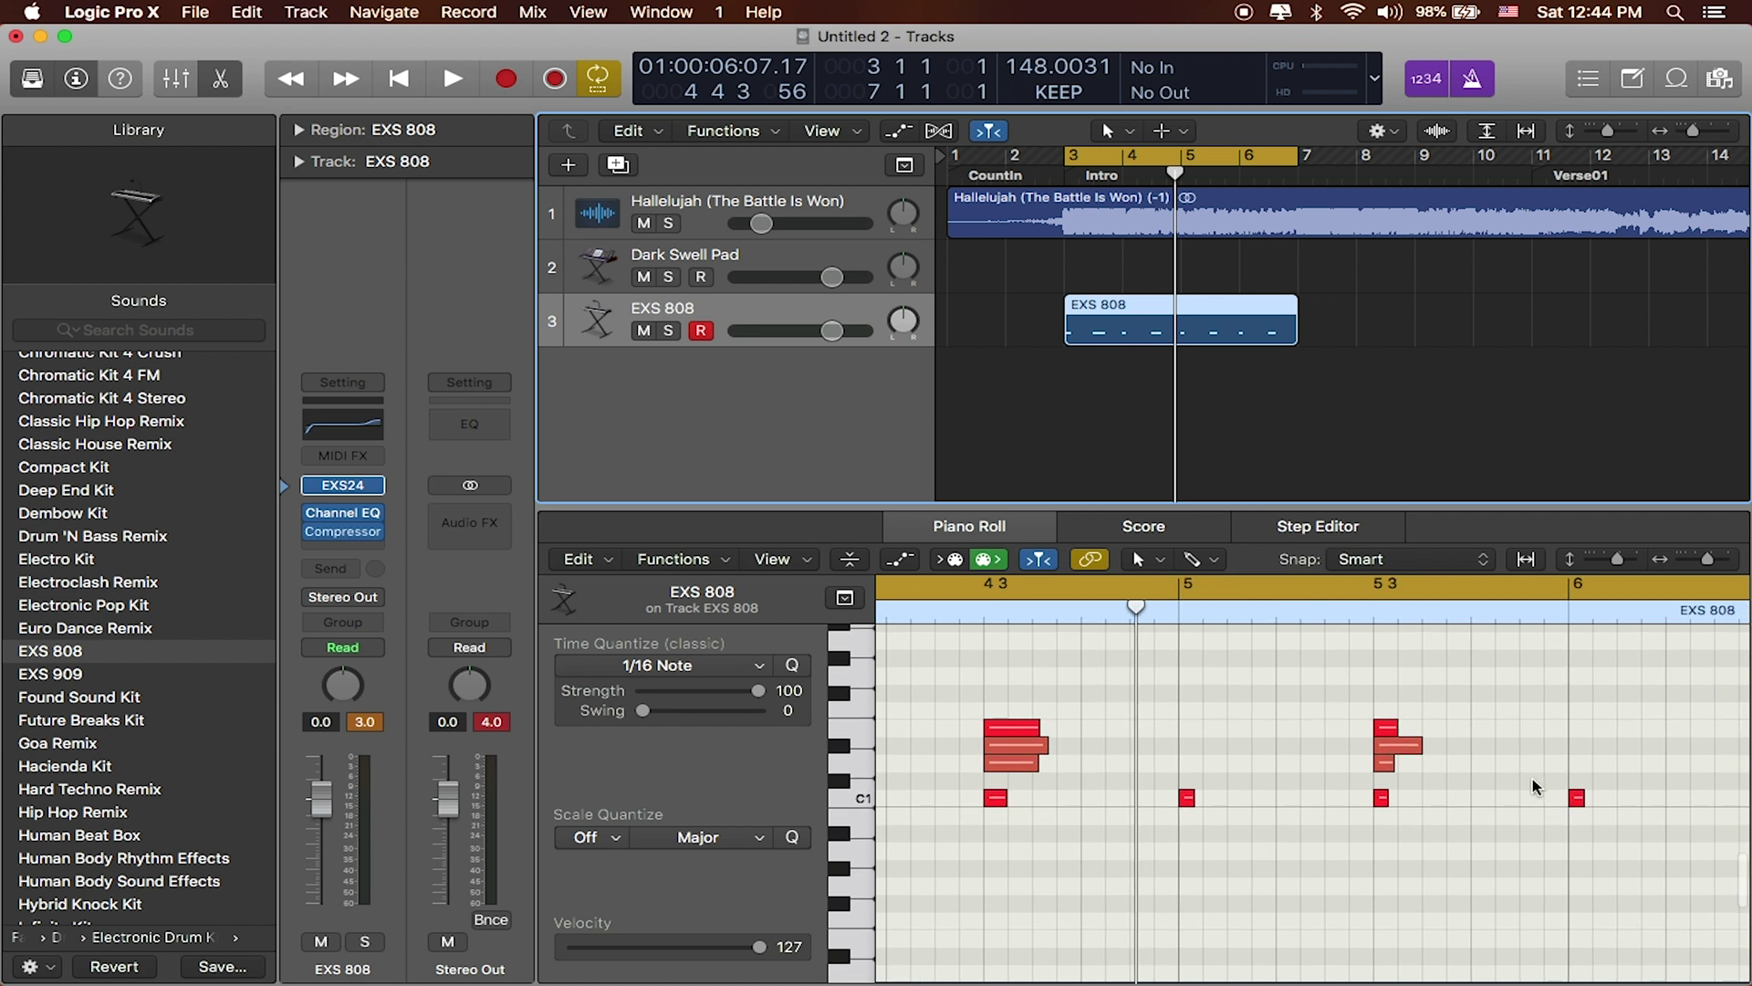
{"action": "scroll", "coordinate": [1534, 787], "scroll_direction": "left", "scroll_amount": 4}
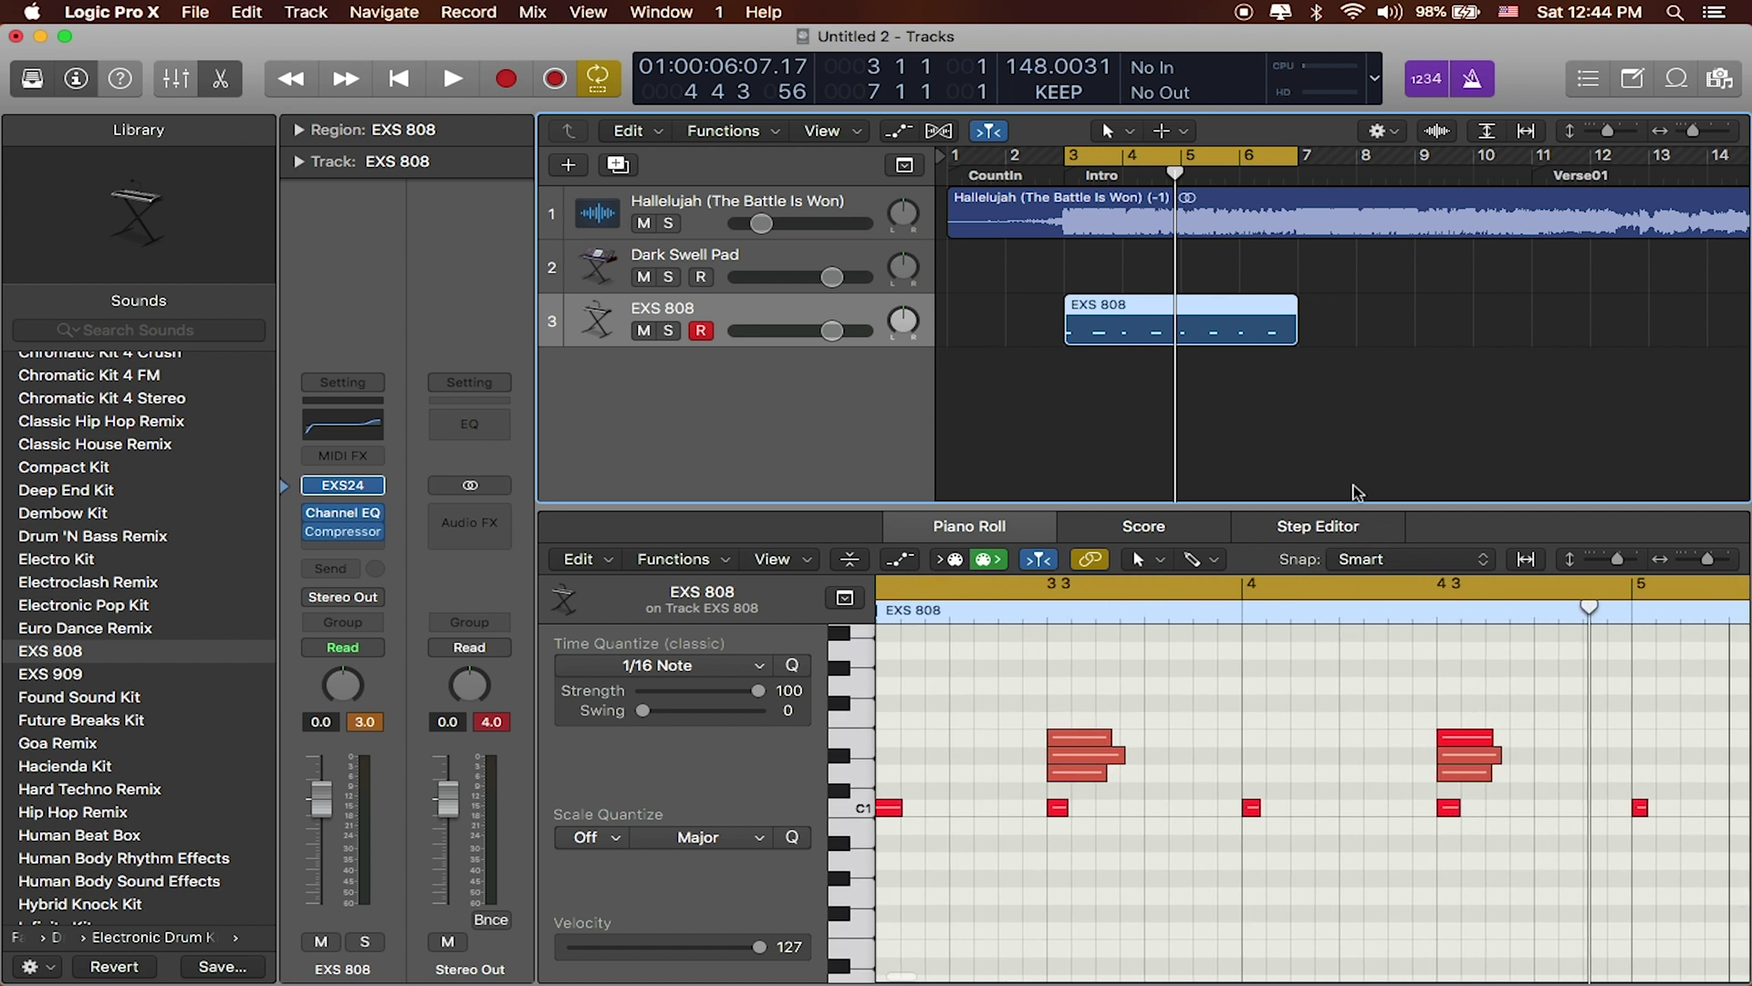
{"action": "key", "text": "space"}
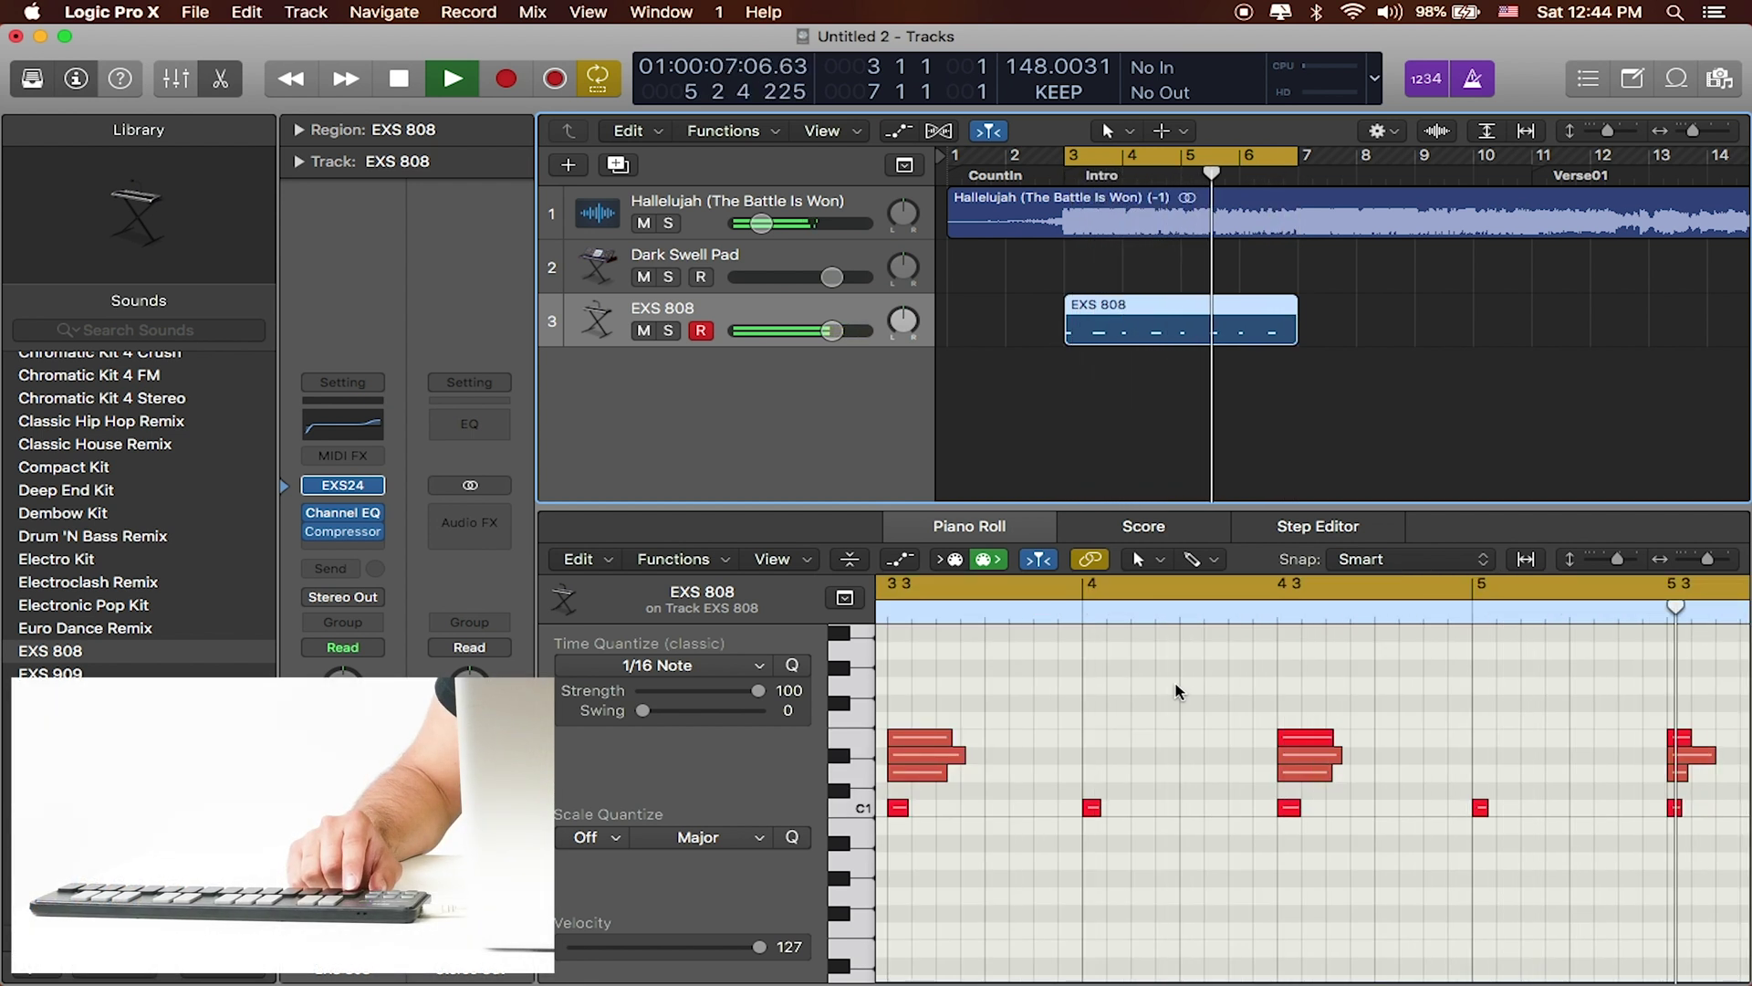
{"action": "key", "text": "space"}
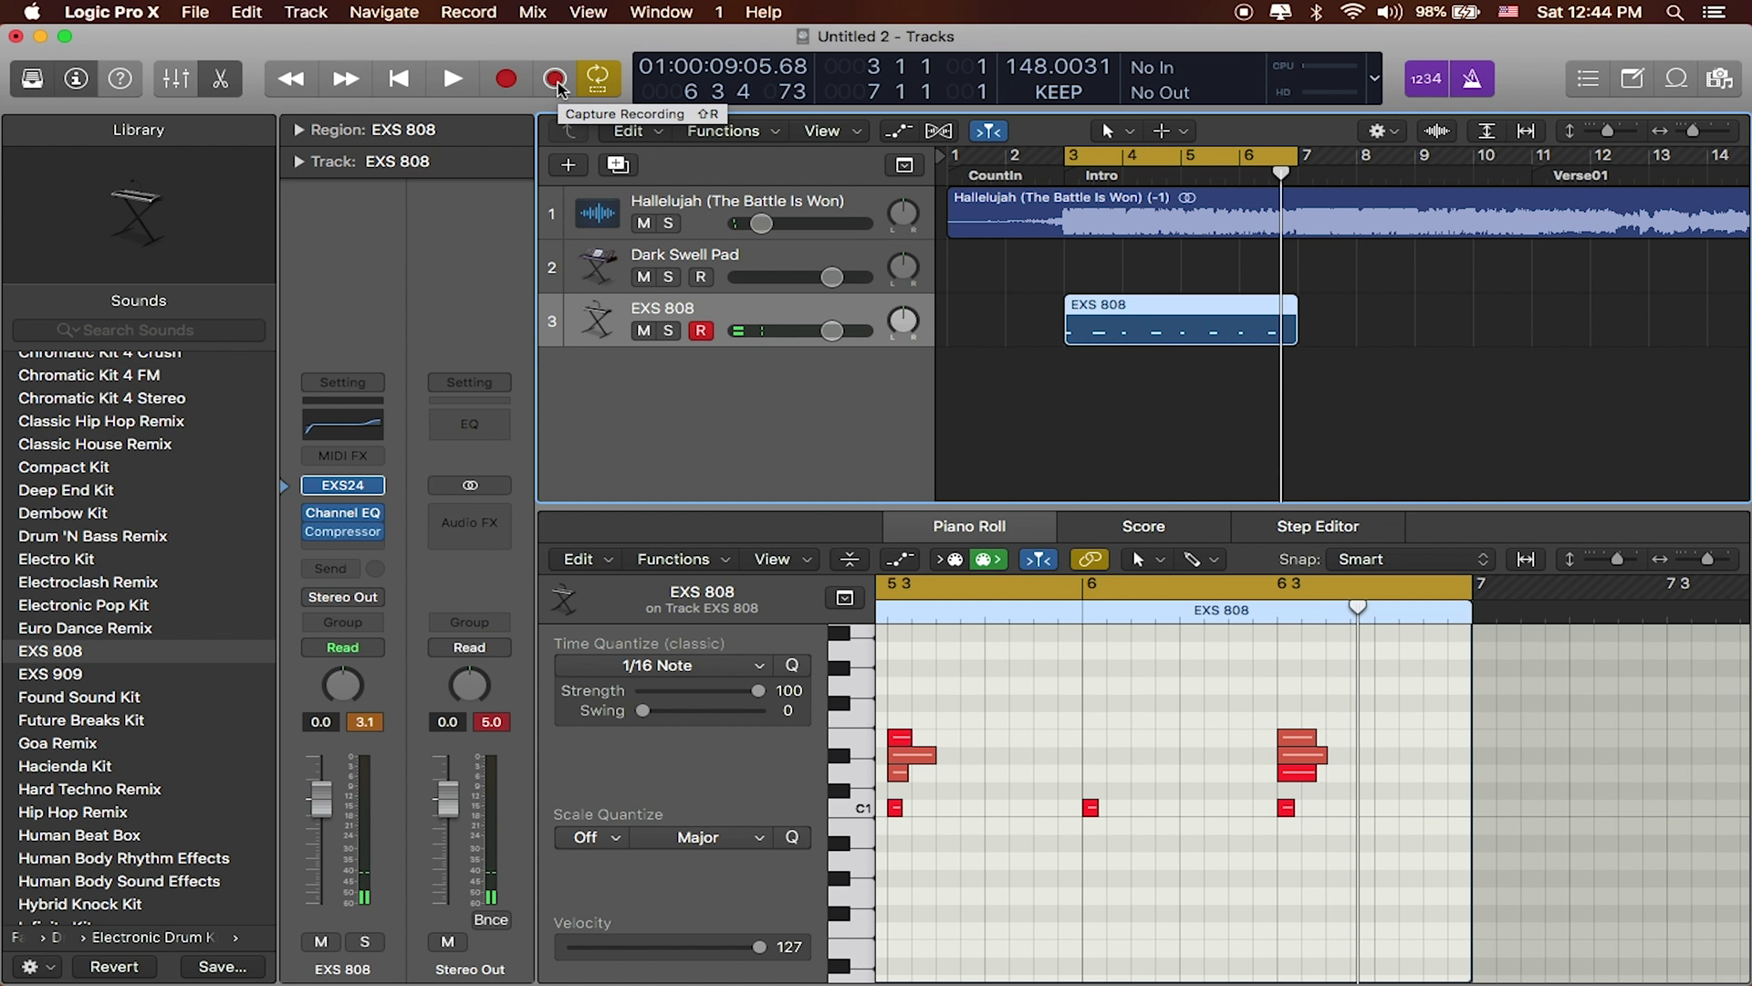
{"action": "left_click", "coordinate": [556, 80]}
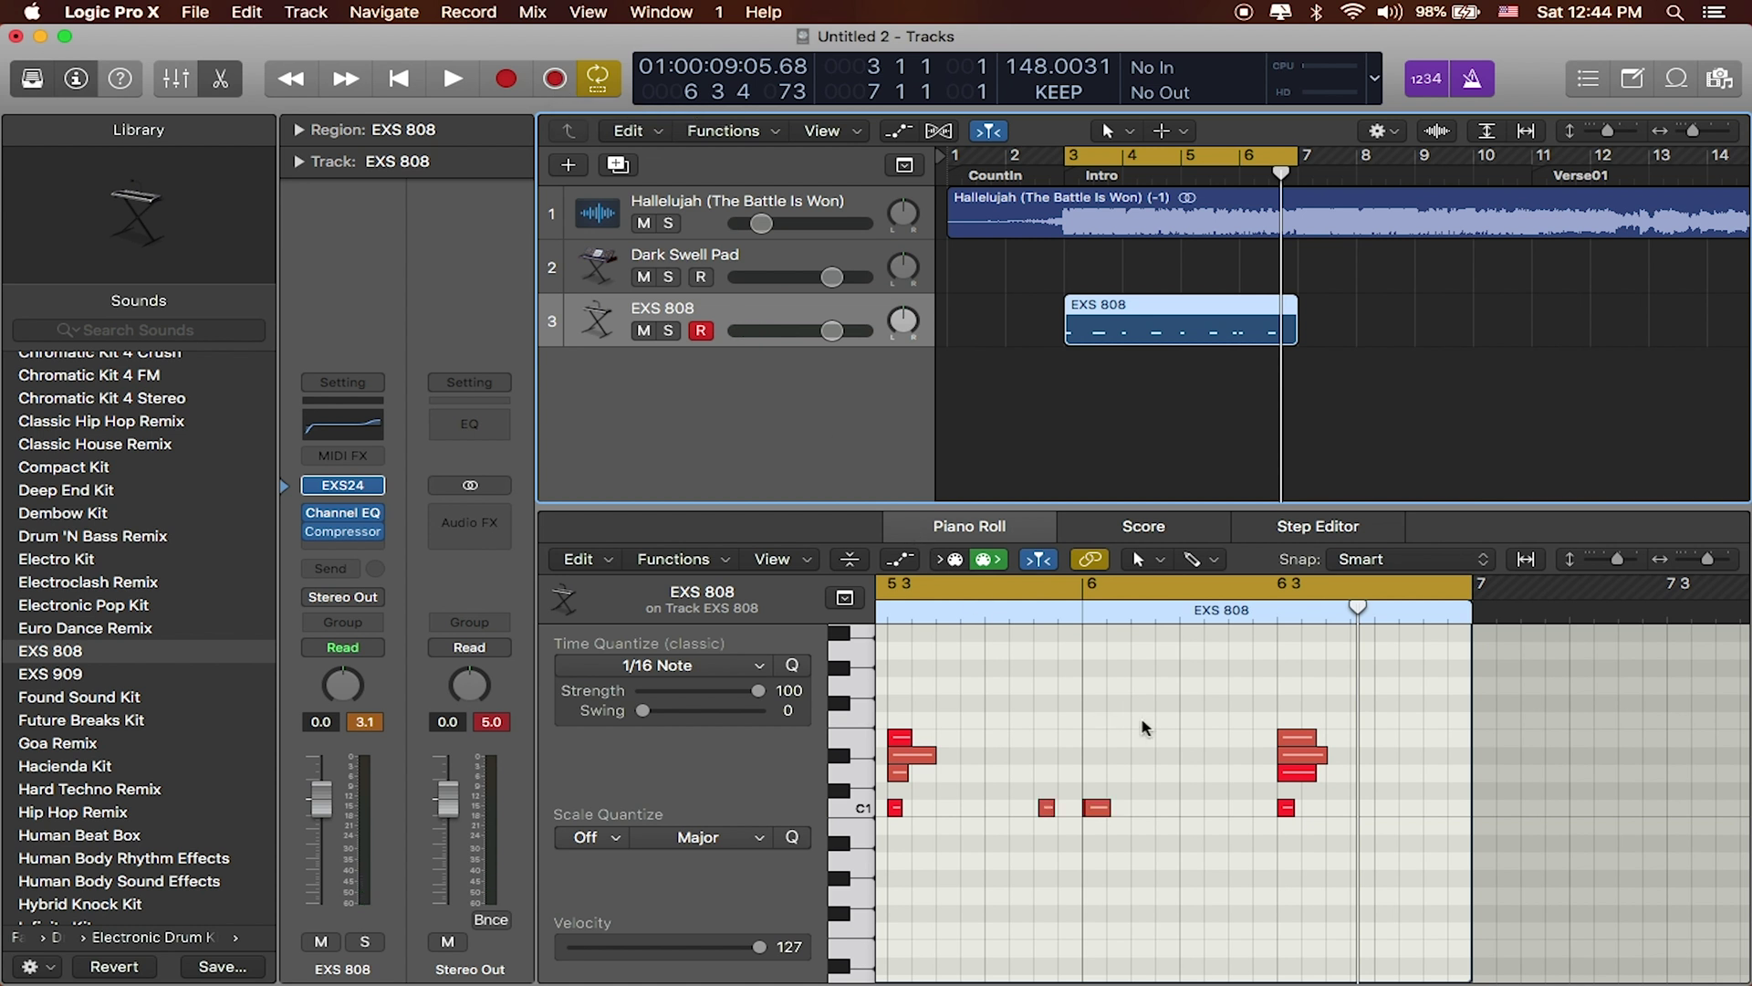
{"action": "left_click", "coordinate": [1098, 805]}
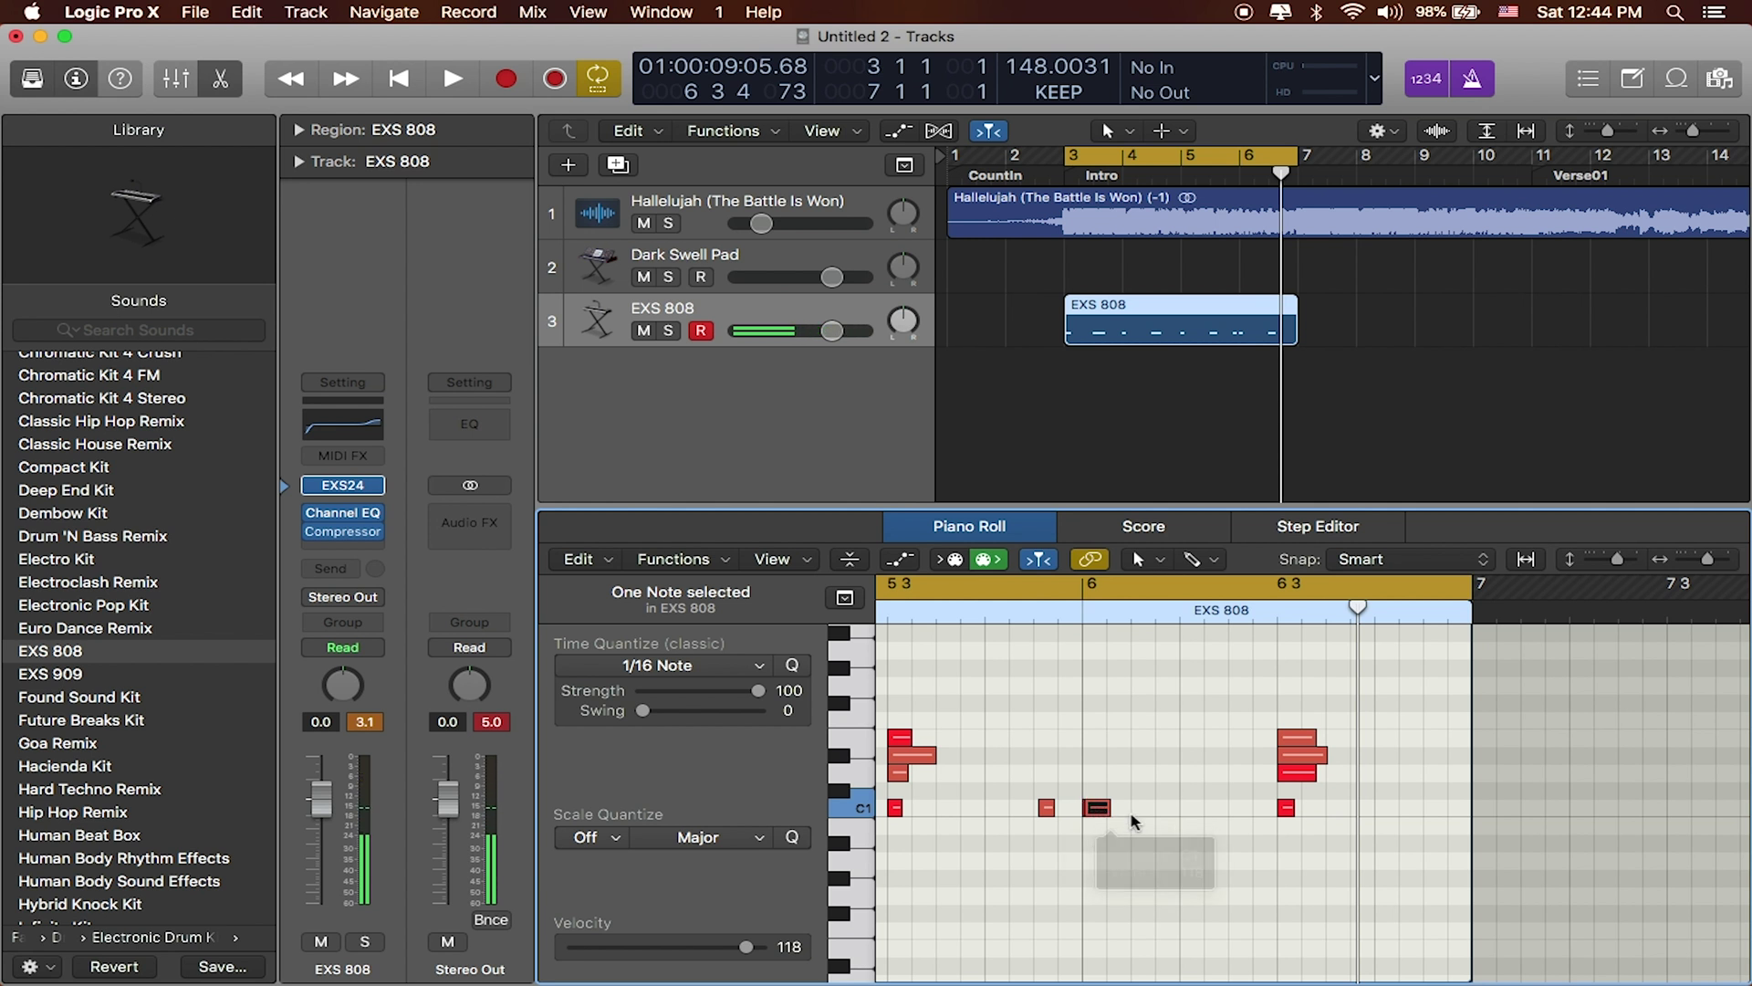
{"action": "scroll", "coordinate": [1062, 812], "scroll_direction": "left", "scroll_amount": 2}
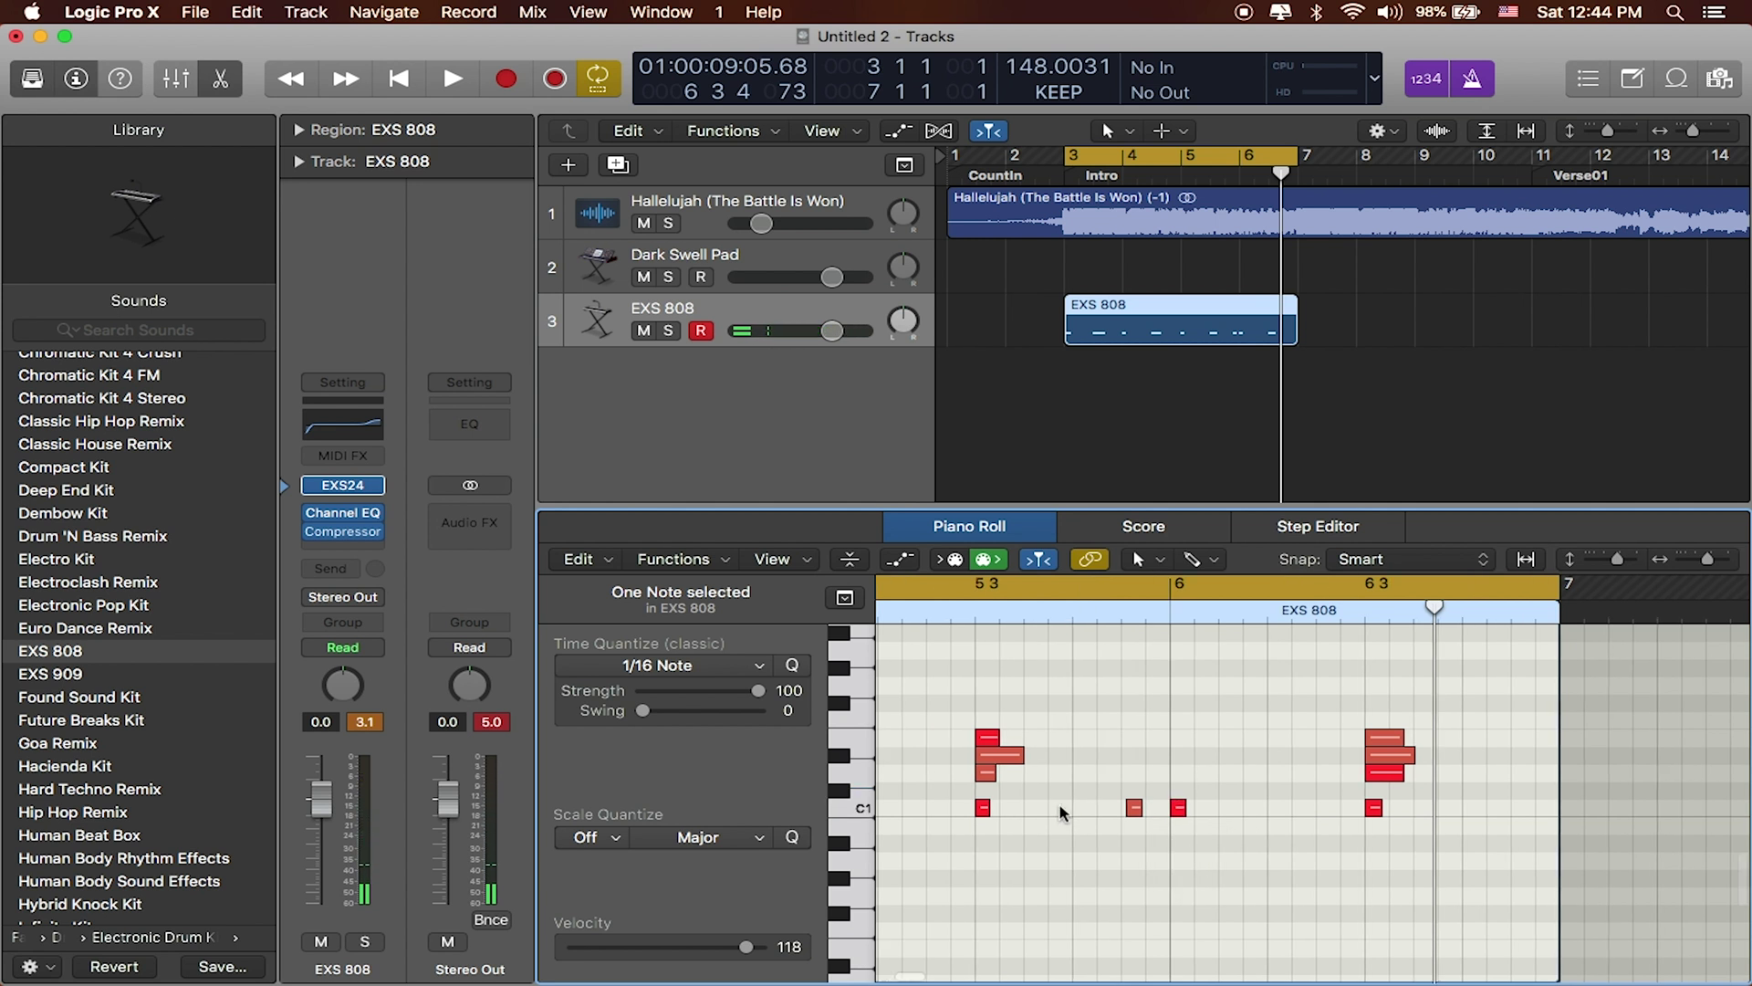
{"action": "scroll", "coordinate": [1057, 815], "scroll_direction": "left", "scroll_amount": 1}
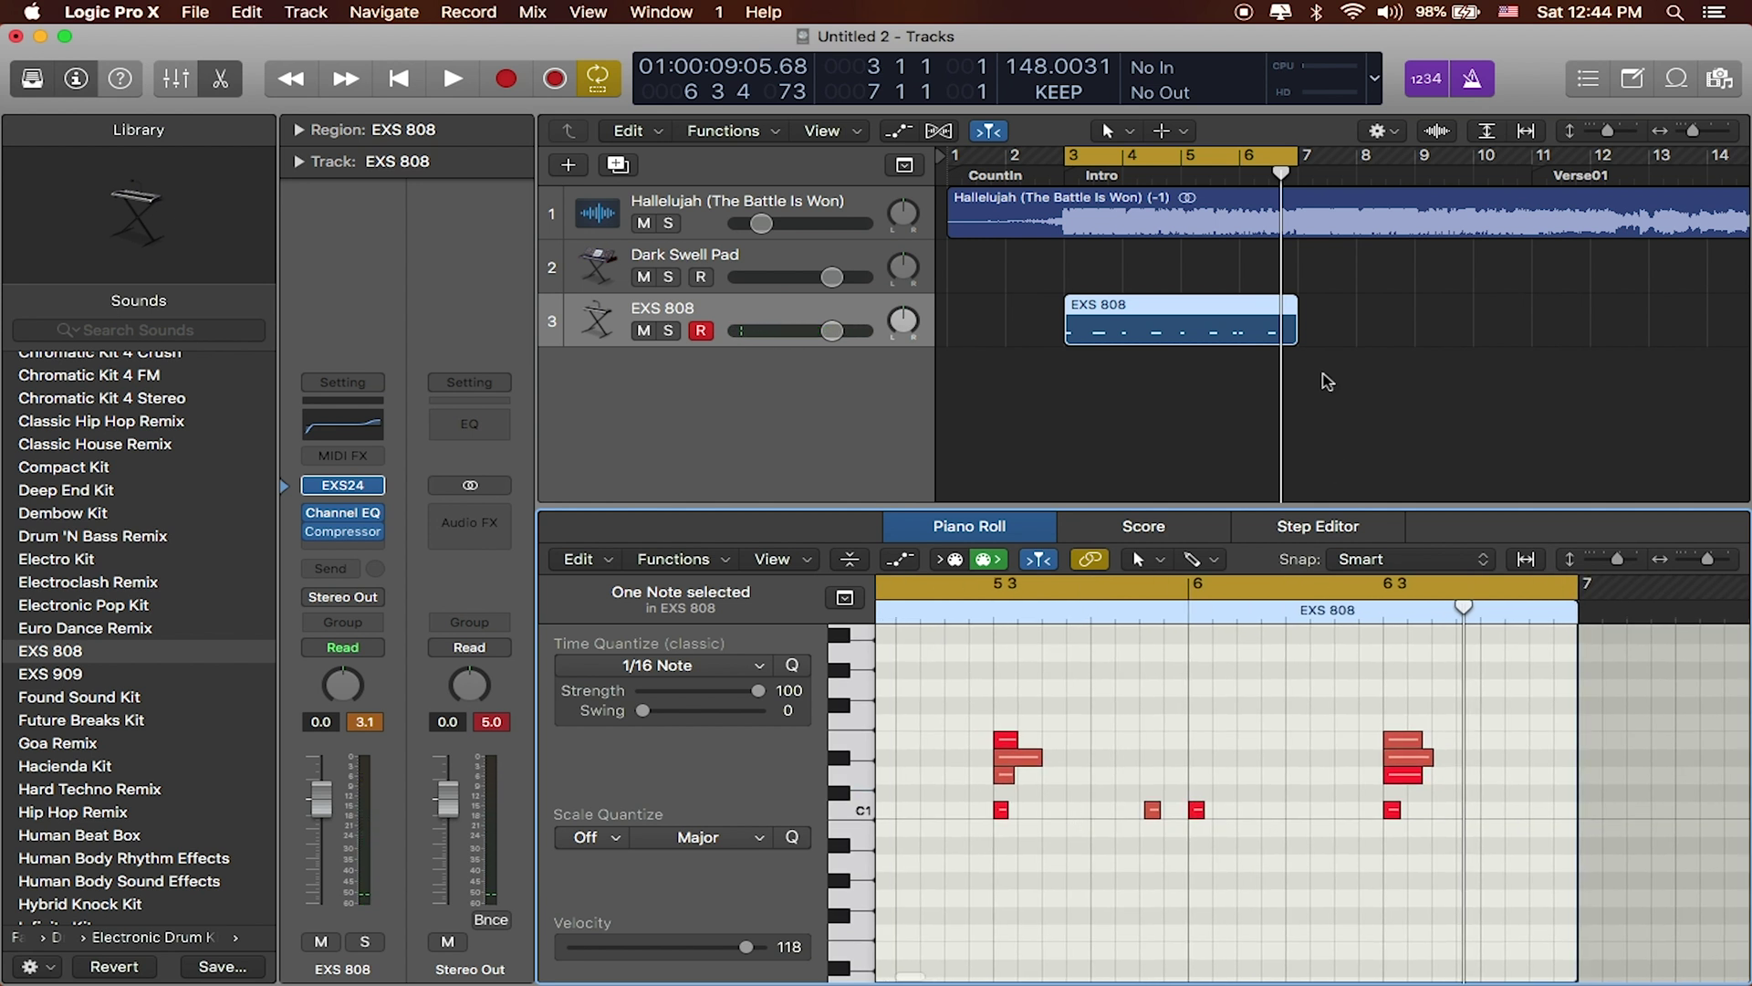
Duplicate the EXS 808 track and record a hi-hat take from bar 3 onto track 4
{"action": "left_click", "coordinate": [779, 319]}
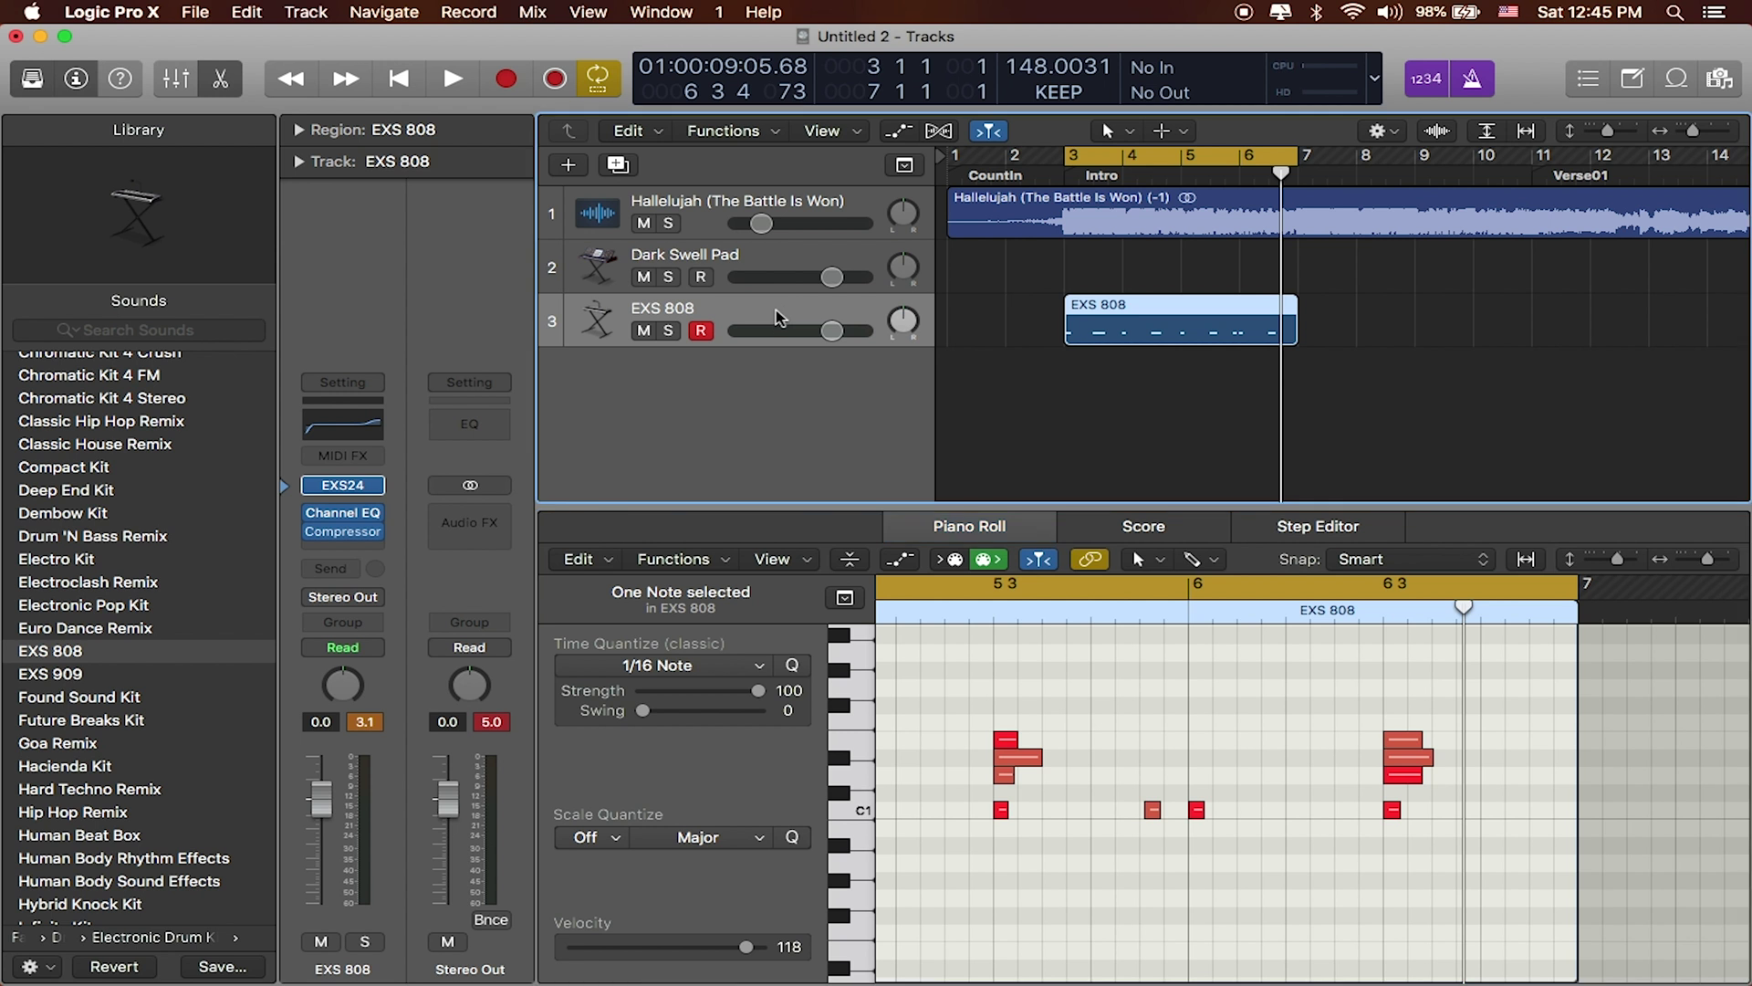
{"action": "left_click", "coordinate": [618, 165]}
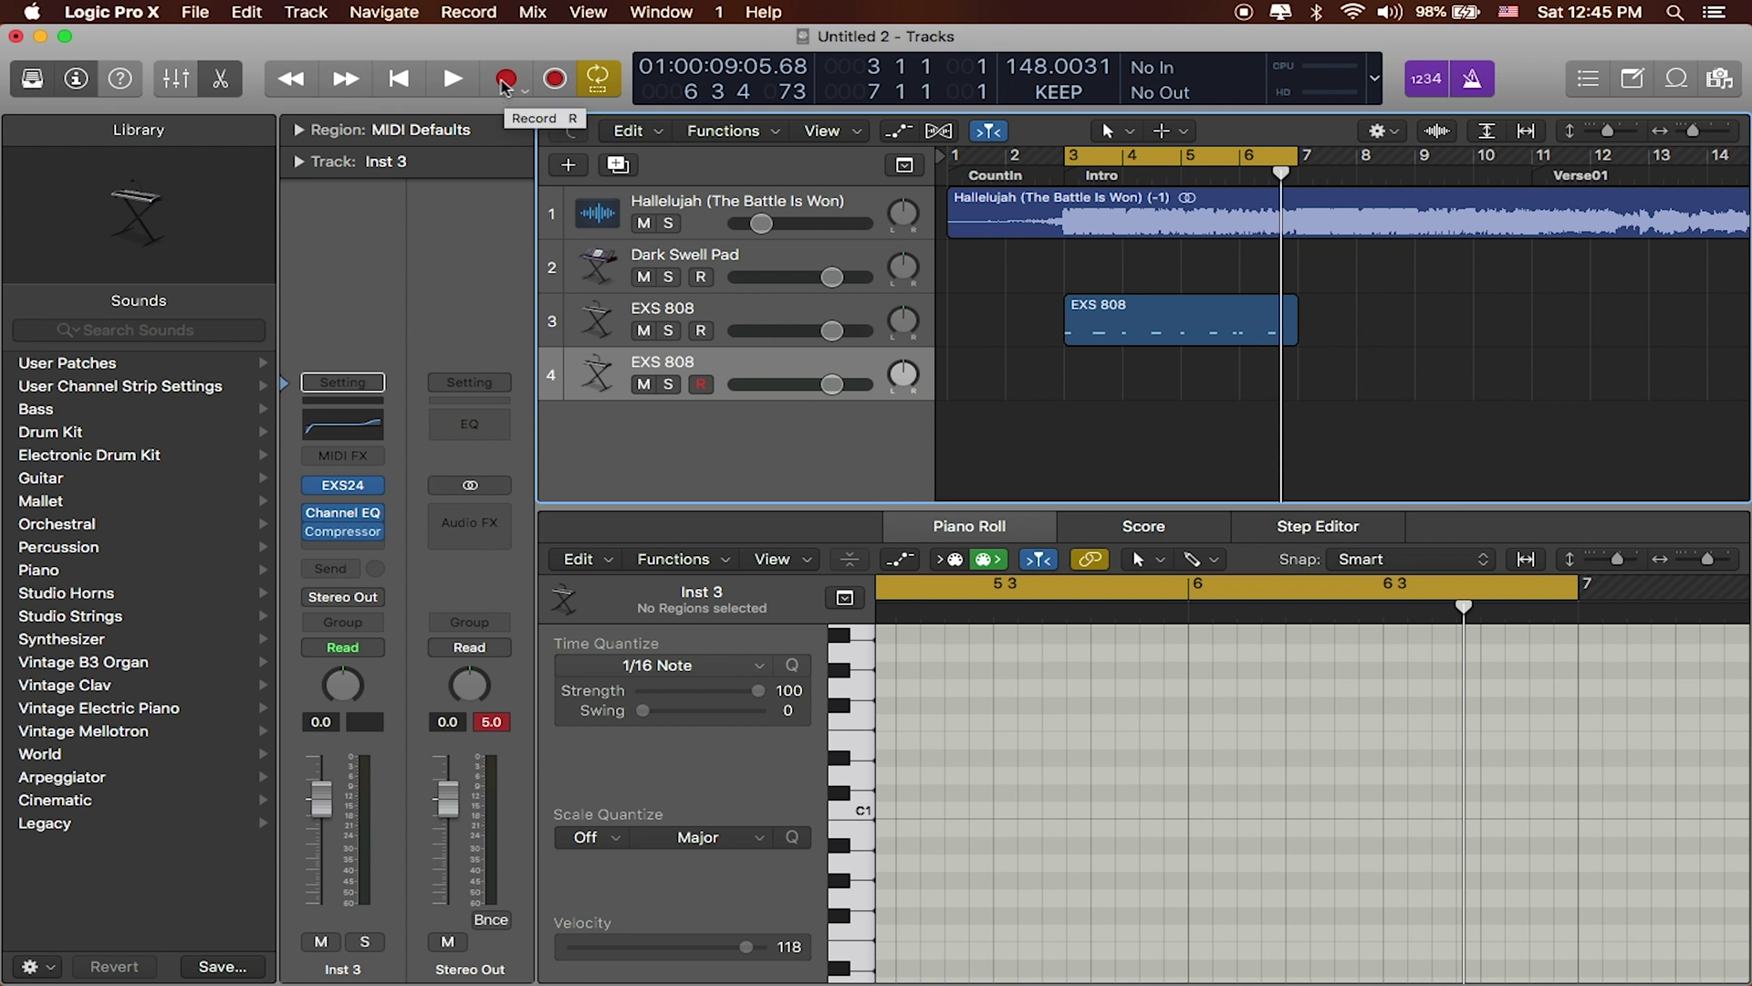
{"action": "left_click", "coordinate": [505, 84]}
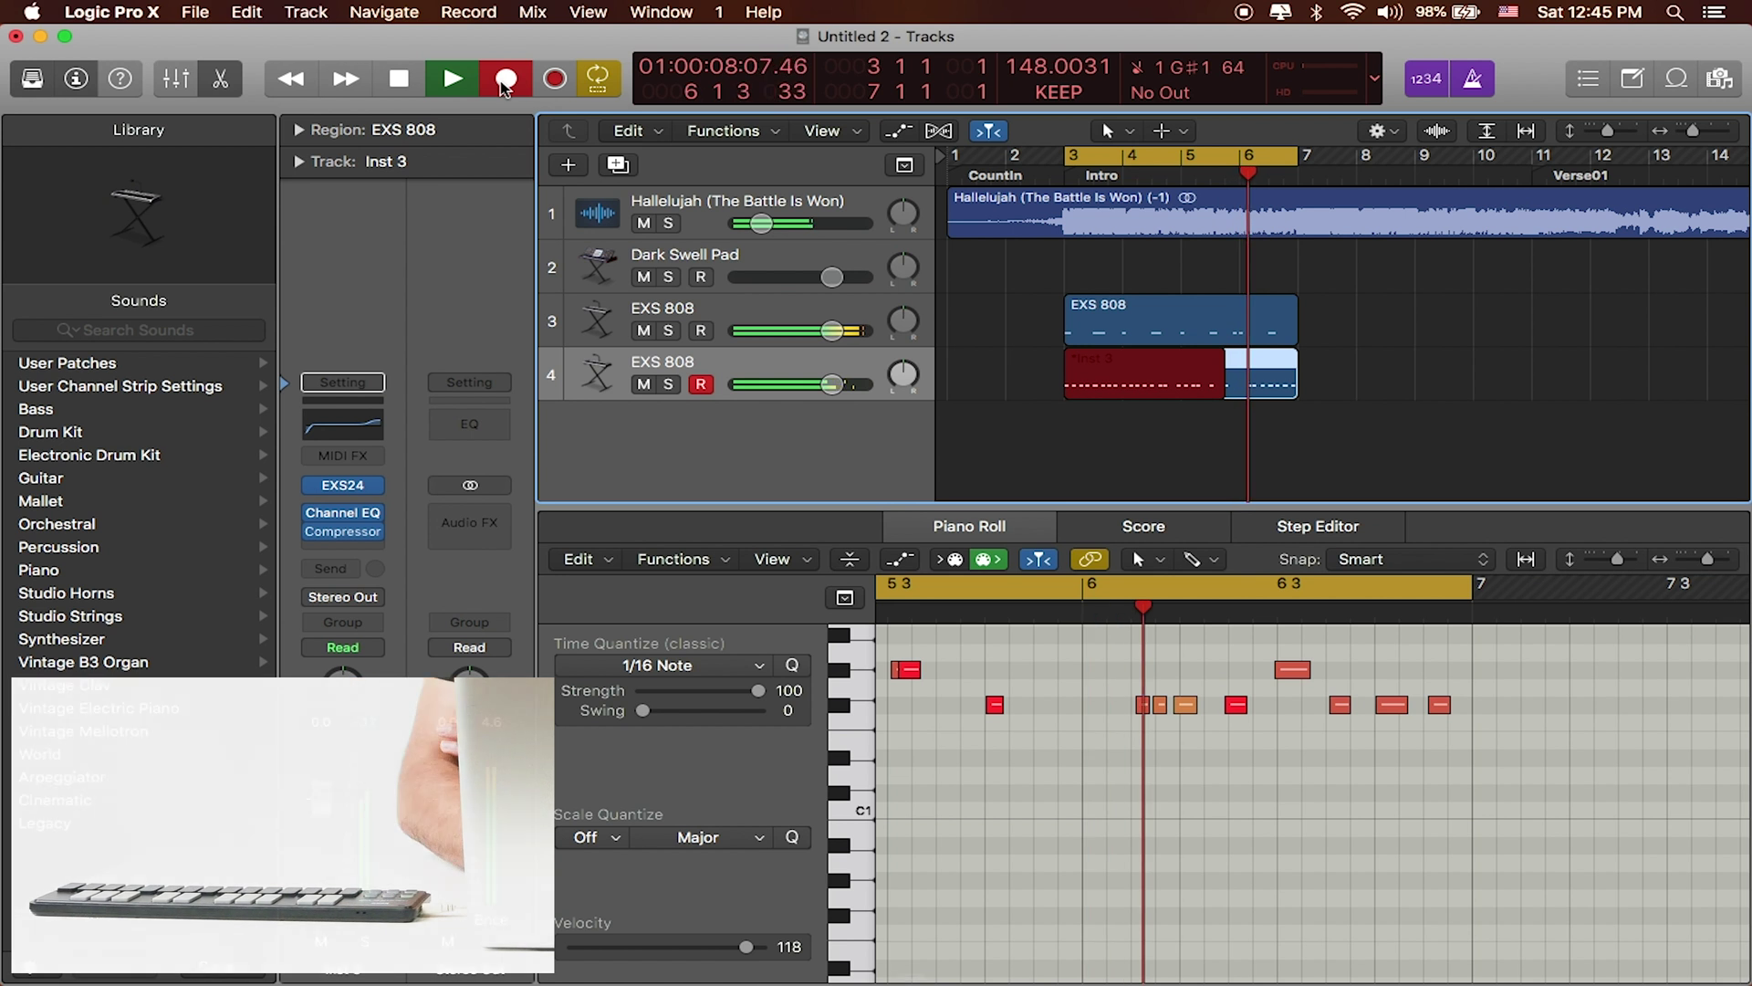
{"action": "key", "text": "space"}
{"action": "left_click", "coordinate": [1206, 413]}
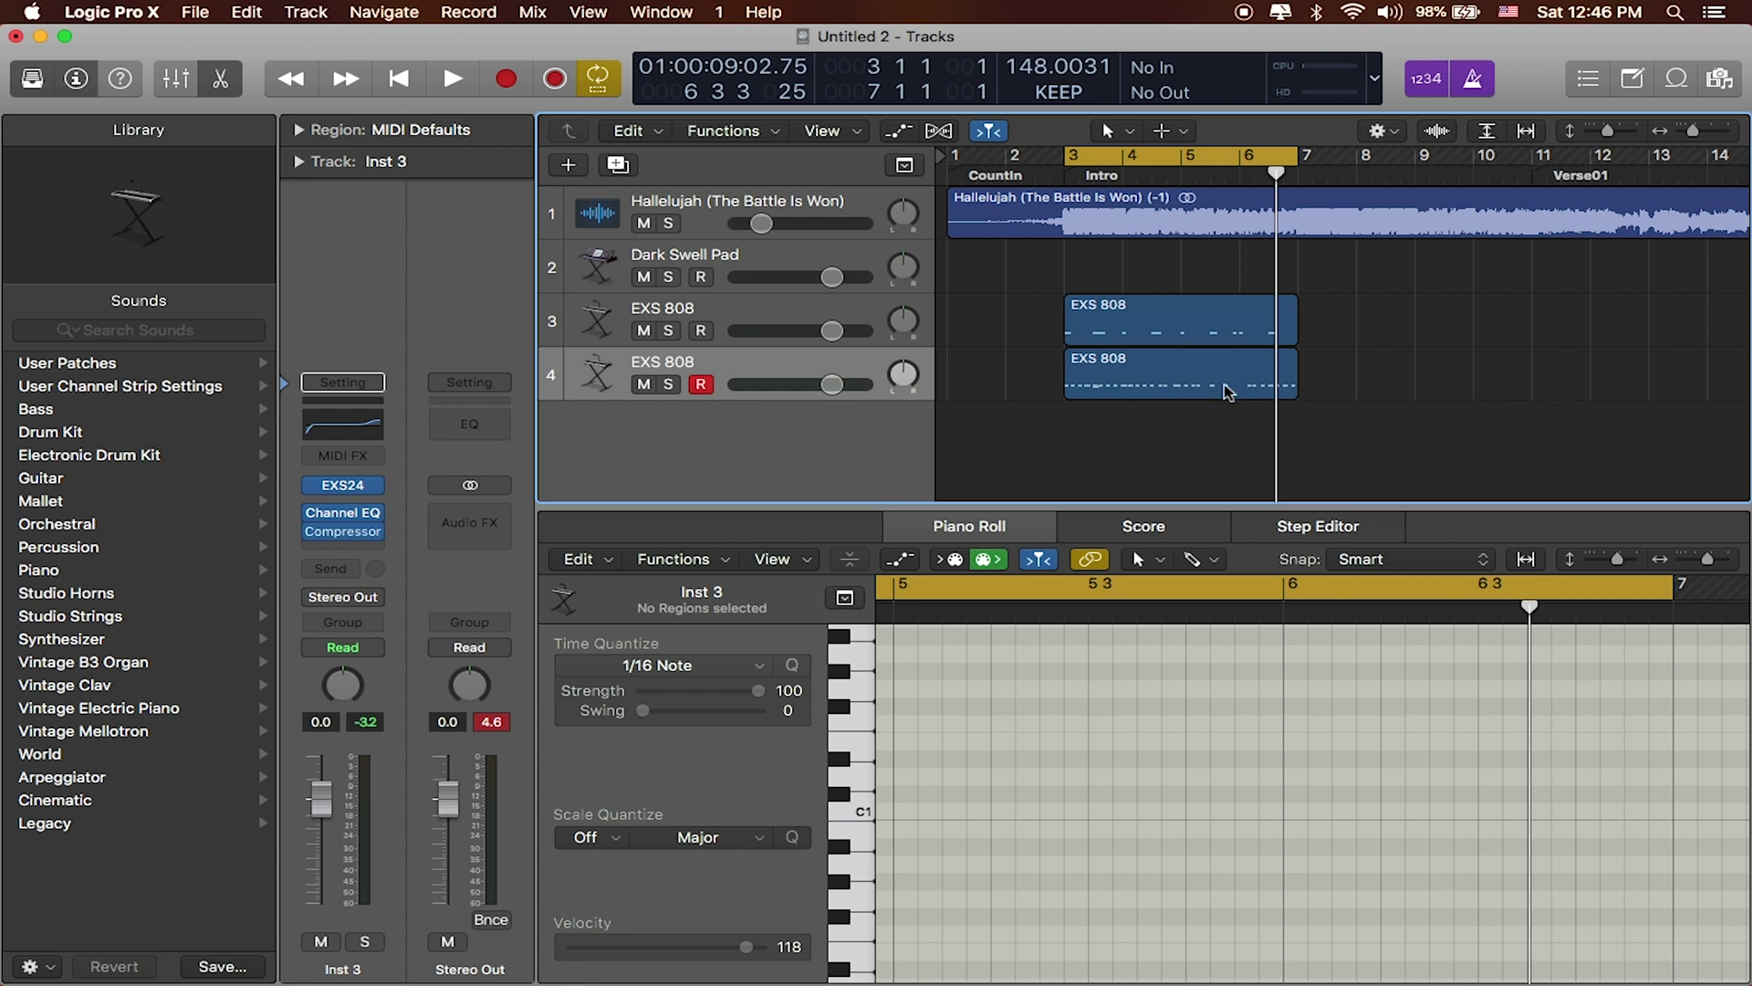
Set MIDI Cycle on recordings to Create Take Folder in the Recording preferences
{"action": "right_click", "coordinate": [526, 88]}
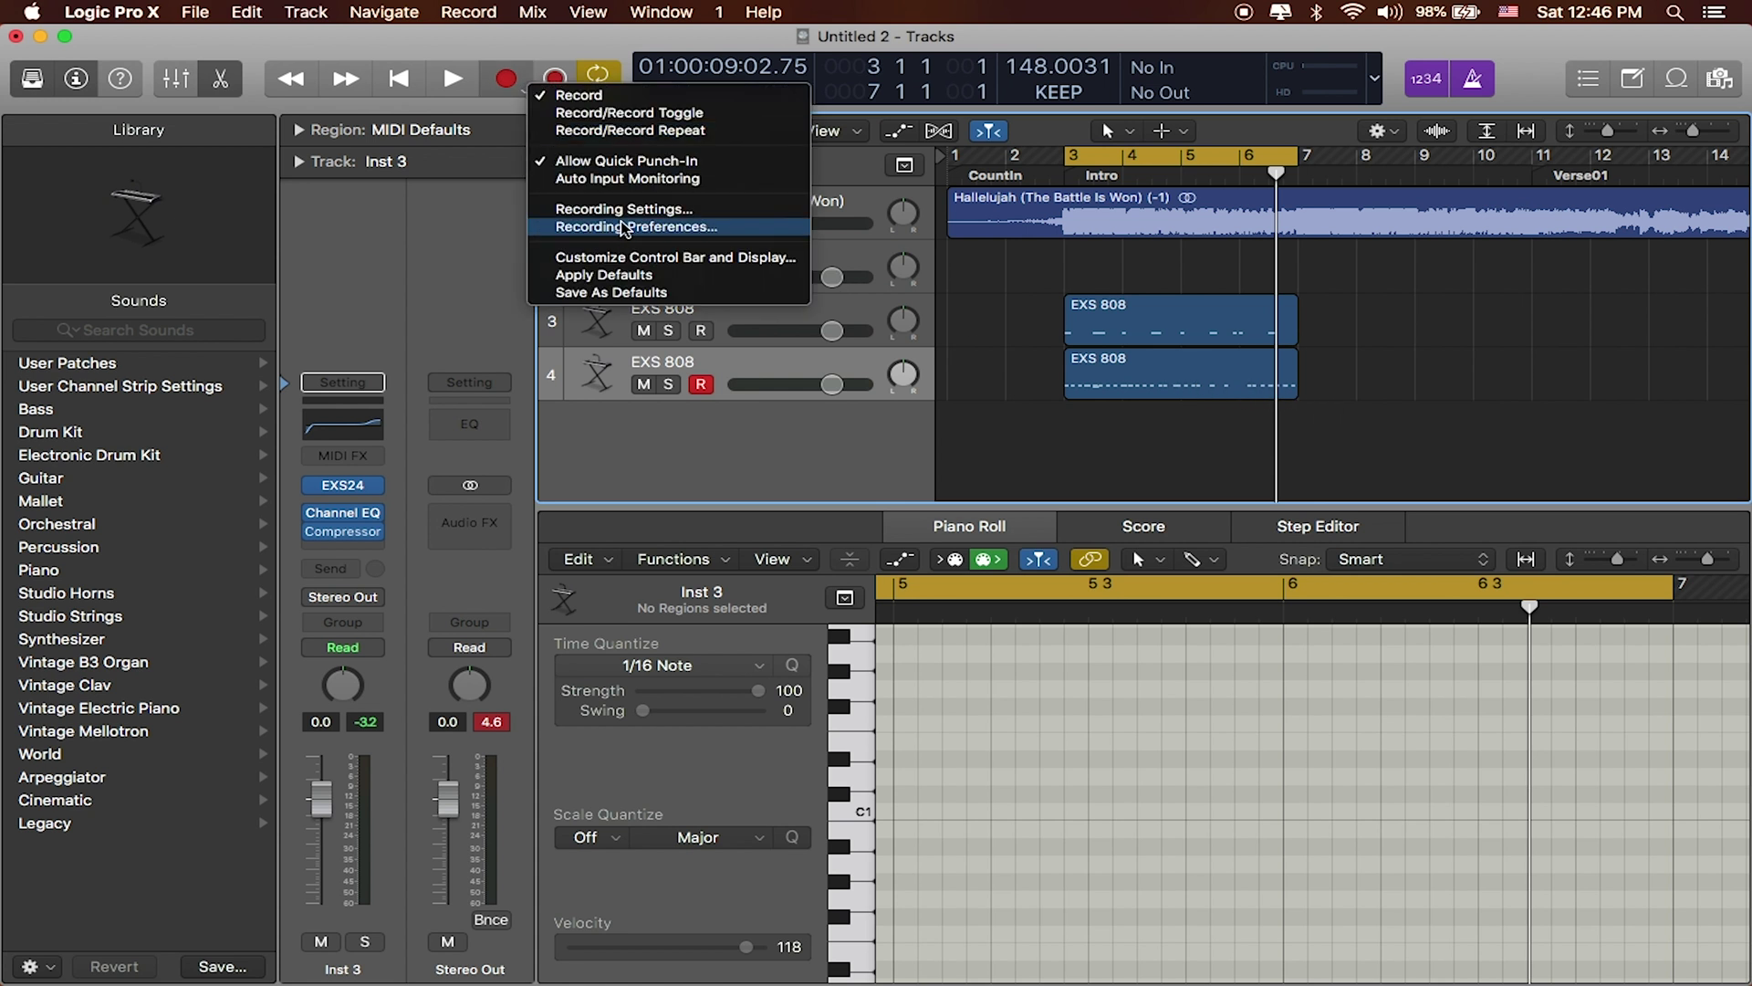
{"action": "left_click", "coordinate": [708, 229]}
{"action": "left_click", "coordinate": [816, 522]}
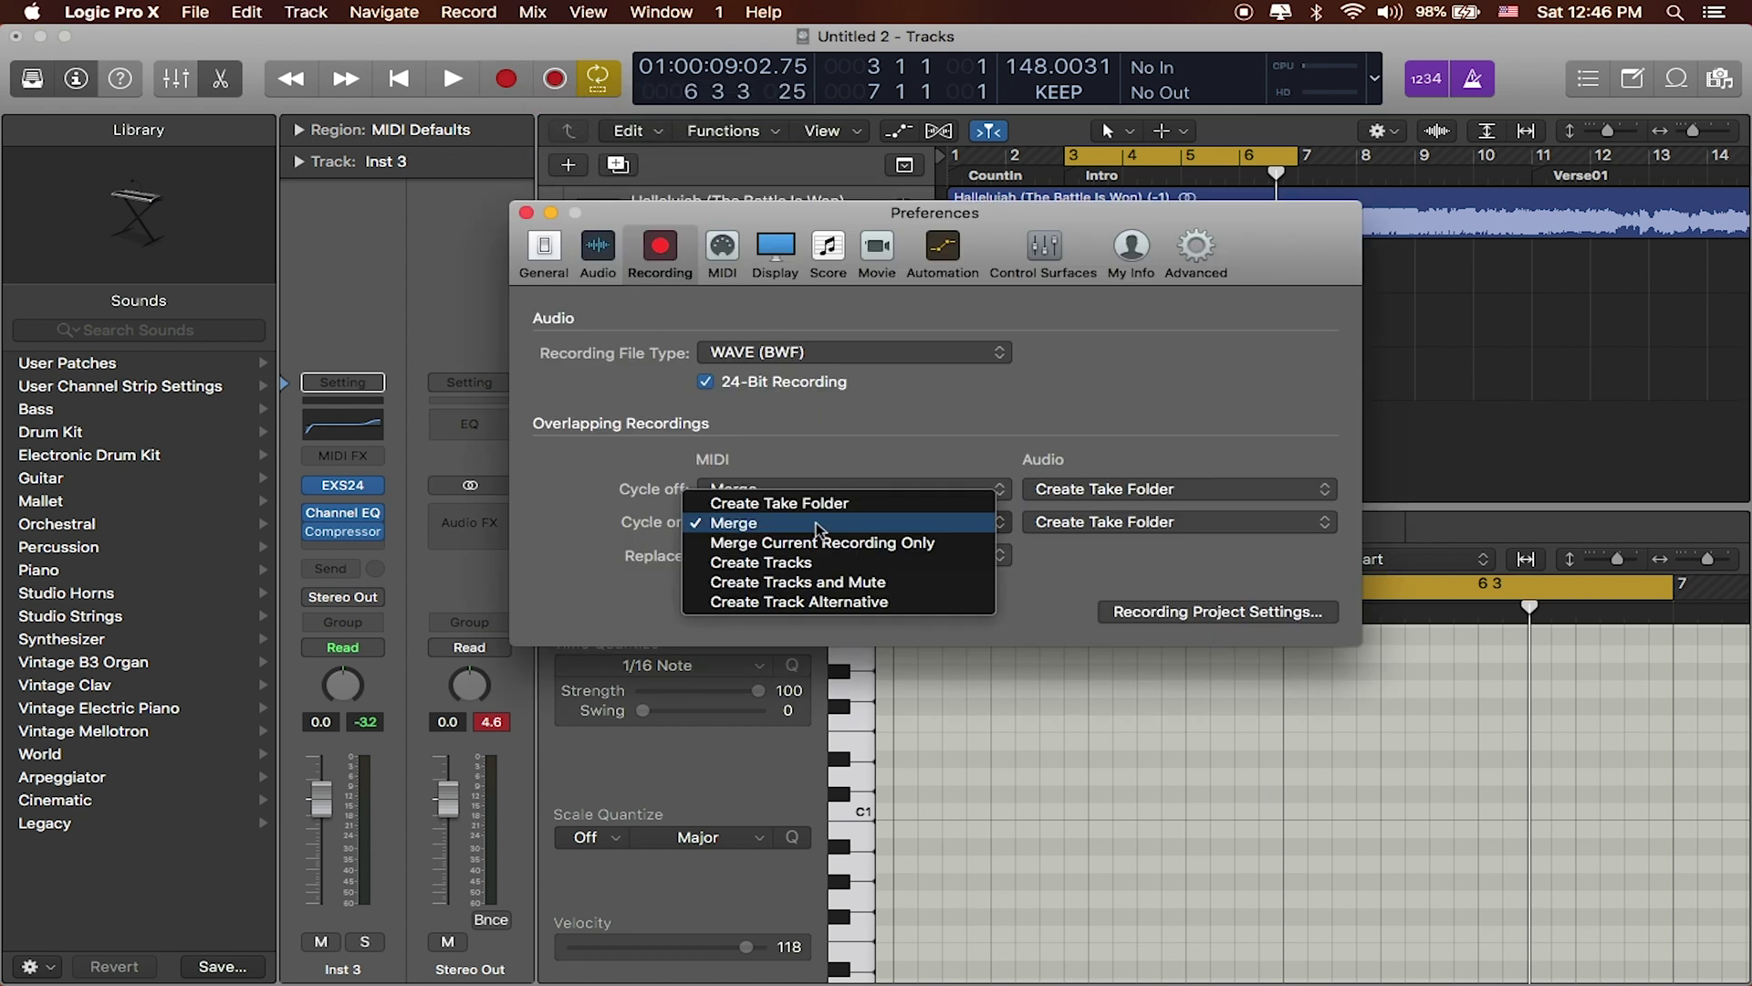
{"action": "left_click", "coordinate": [882, 505]}
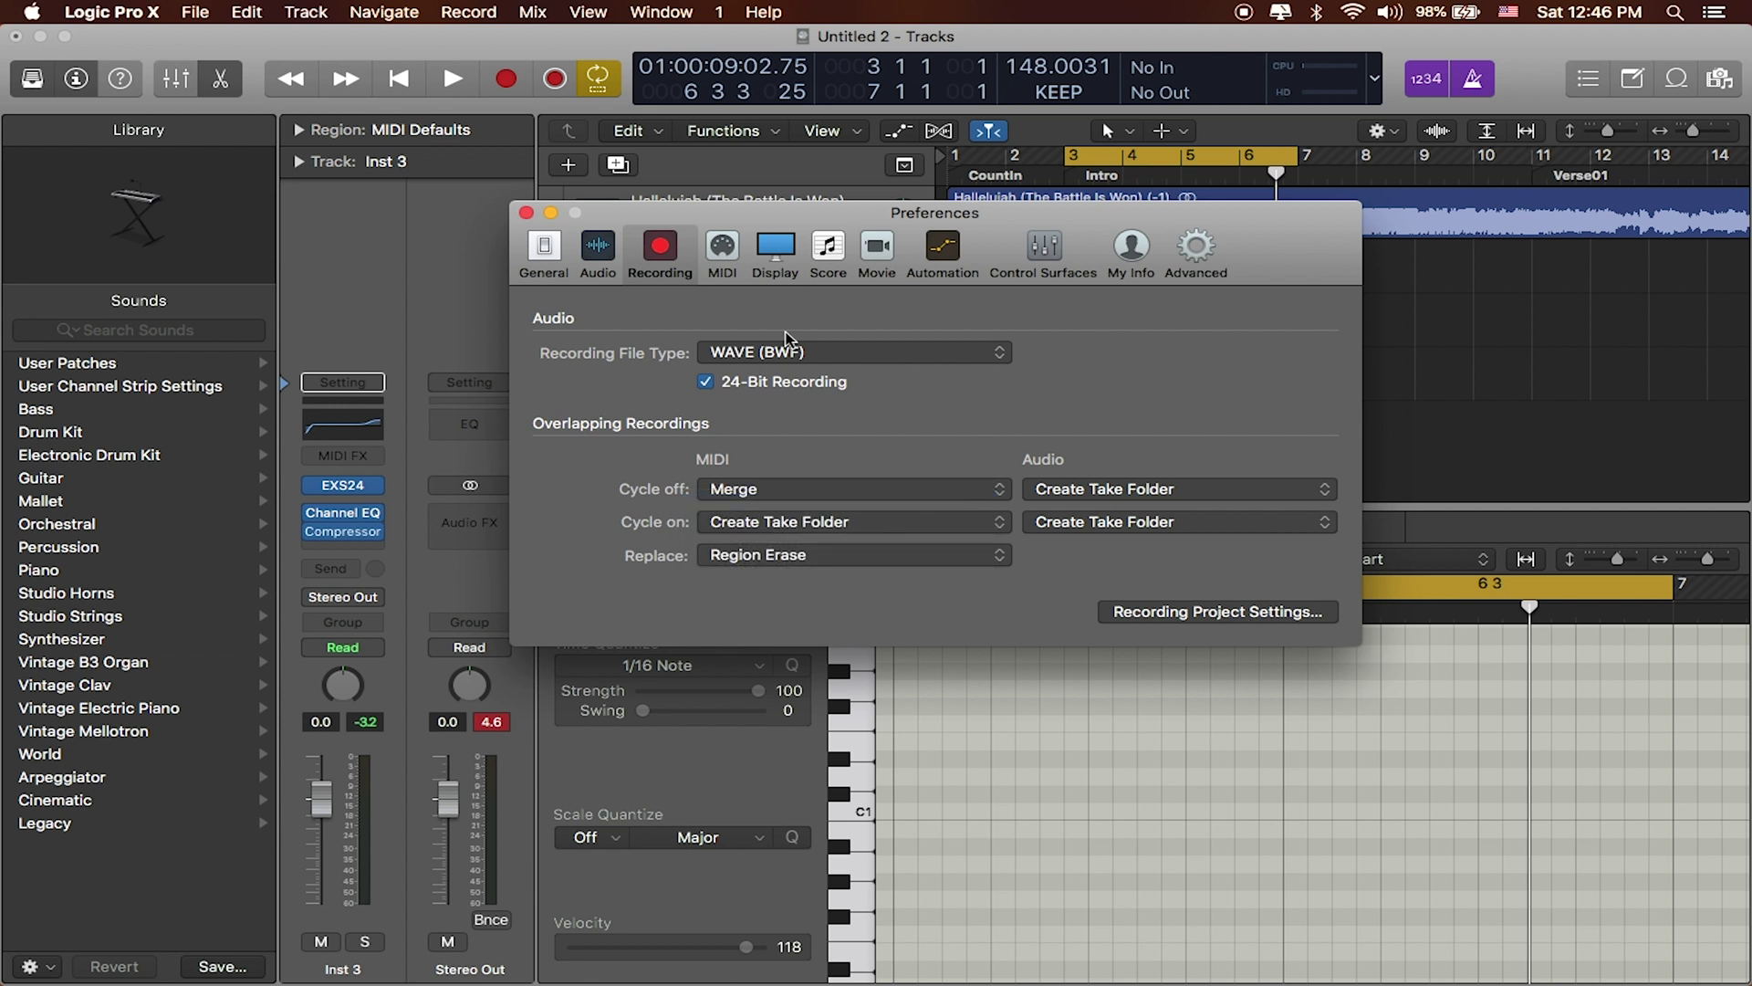
Close the preferences and delete the recorded region on track 4
{"action": "left_click", "coordinate": [526, 213]}
{"action": "left_click", "coordinate": [1147, 386]}
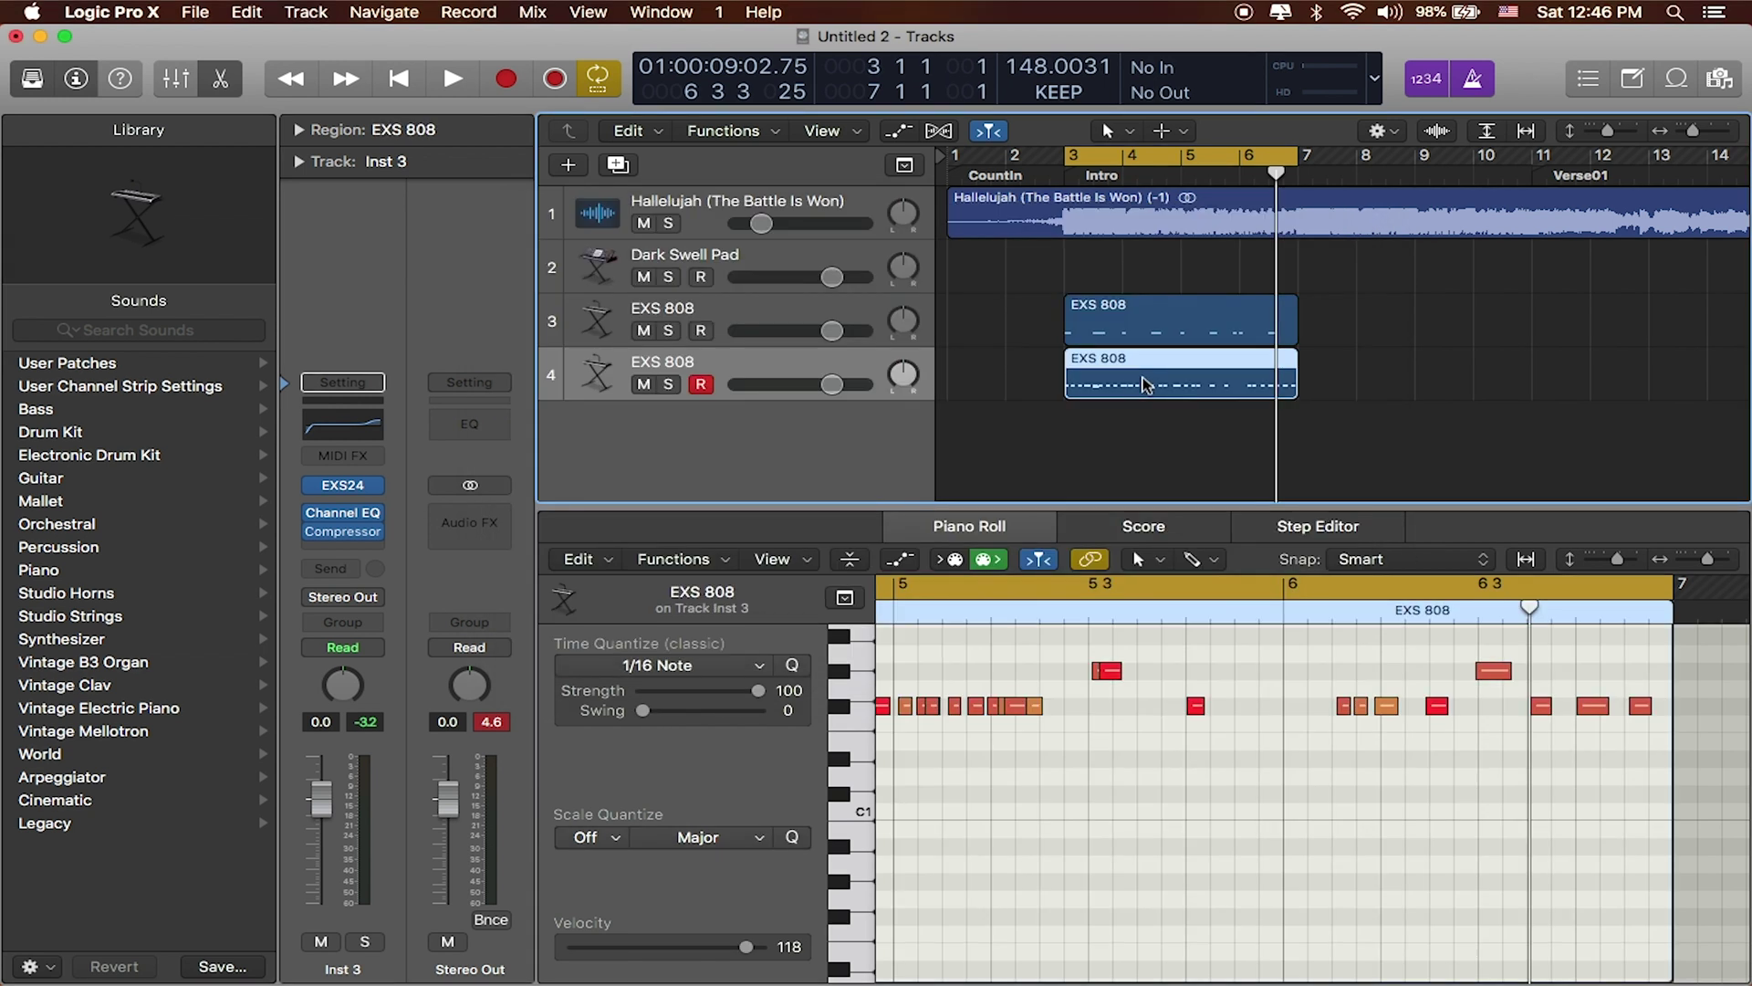
{"action": "key", "text": "Delete"}
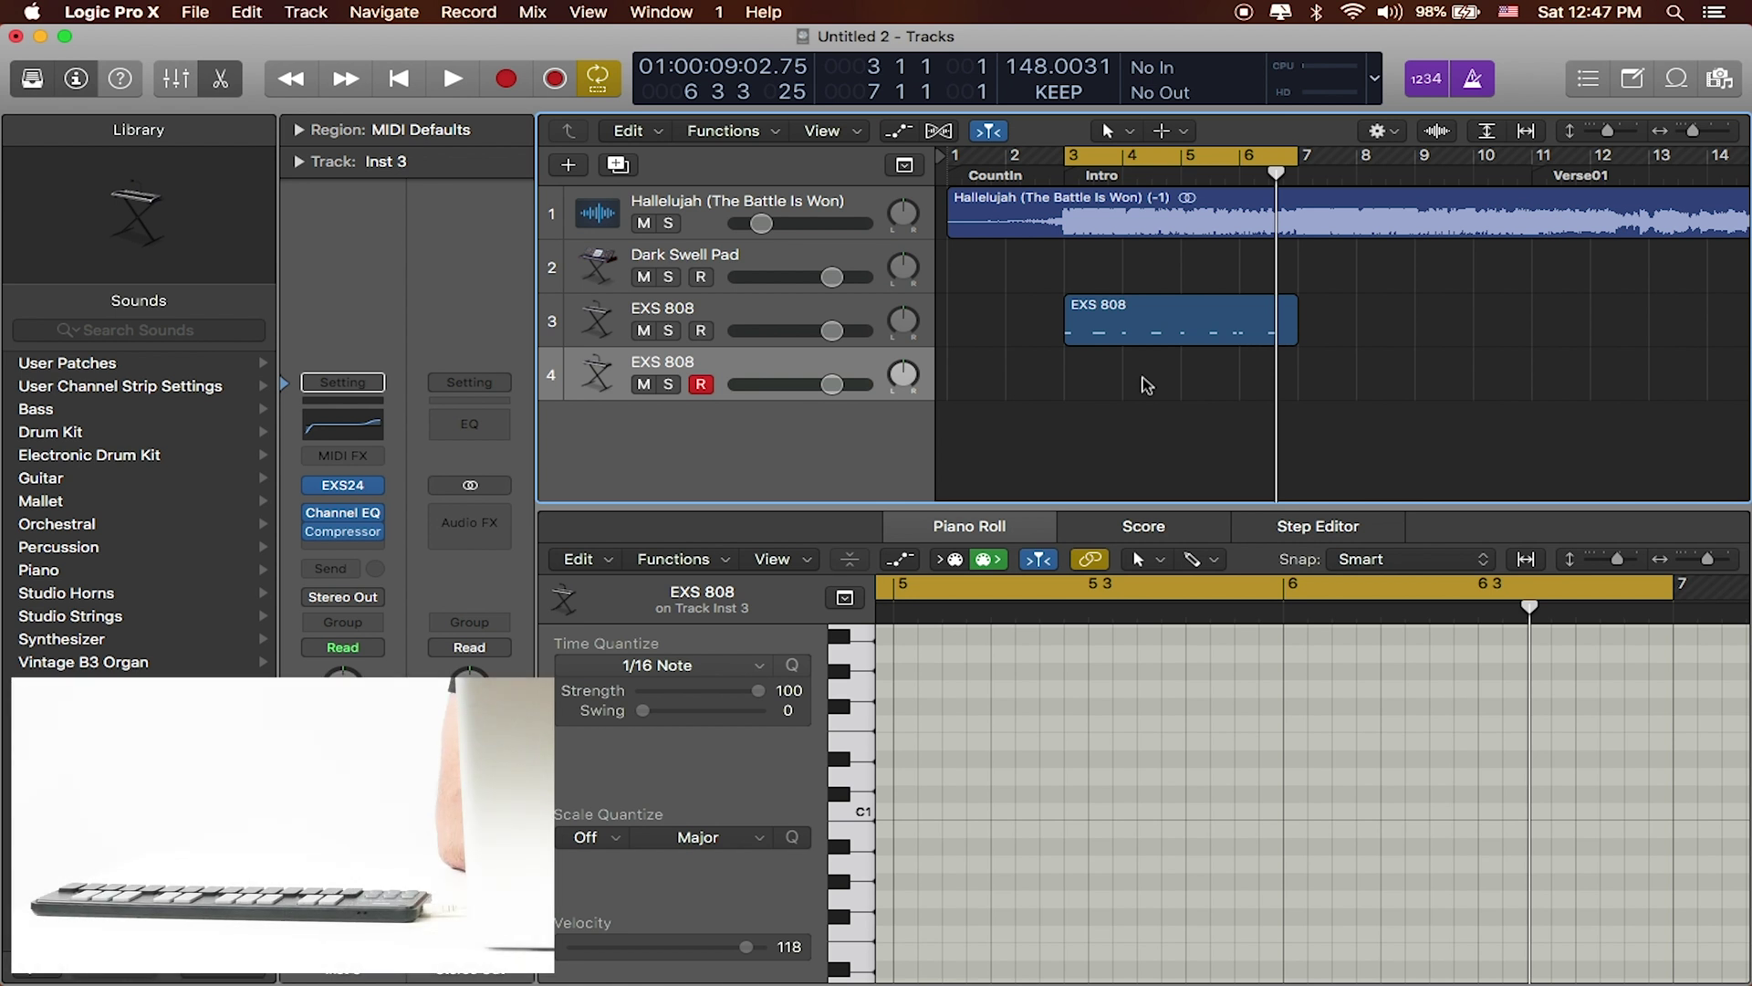
Cycle-record three hi-hat takes (EXS 808.1–808.3) into a take folder on track 4 and expand it
{"action": "key", "text": "space"}
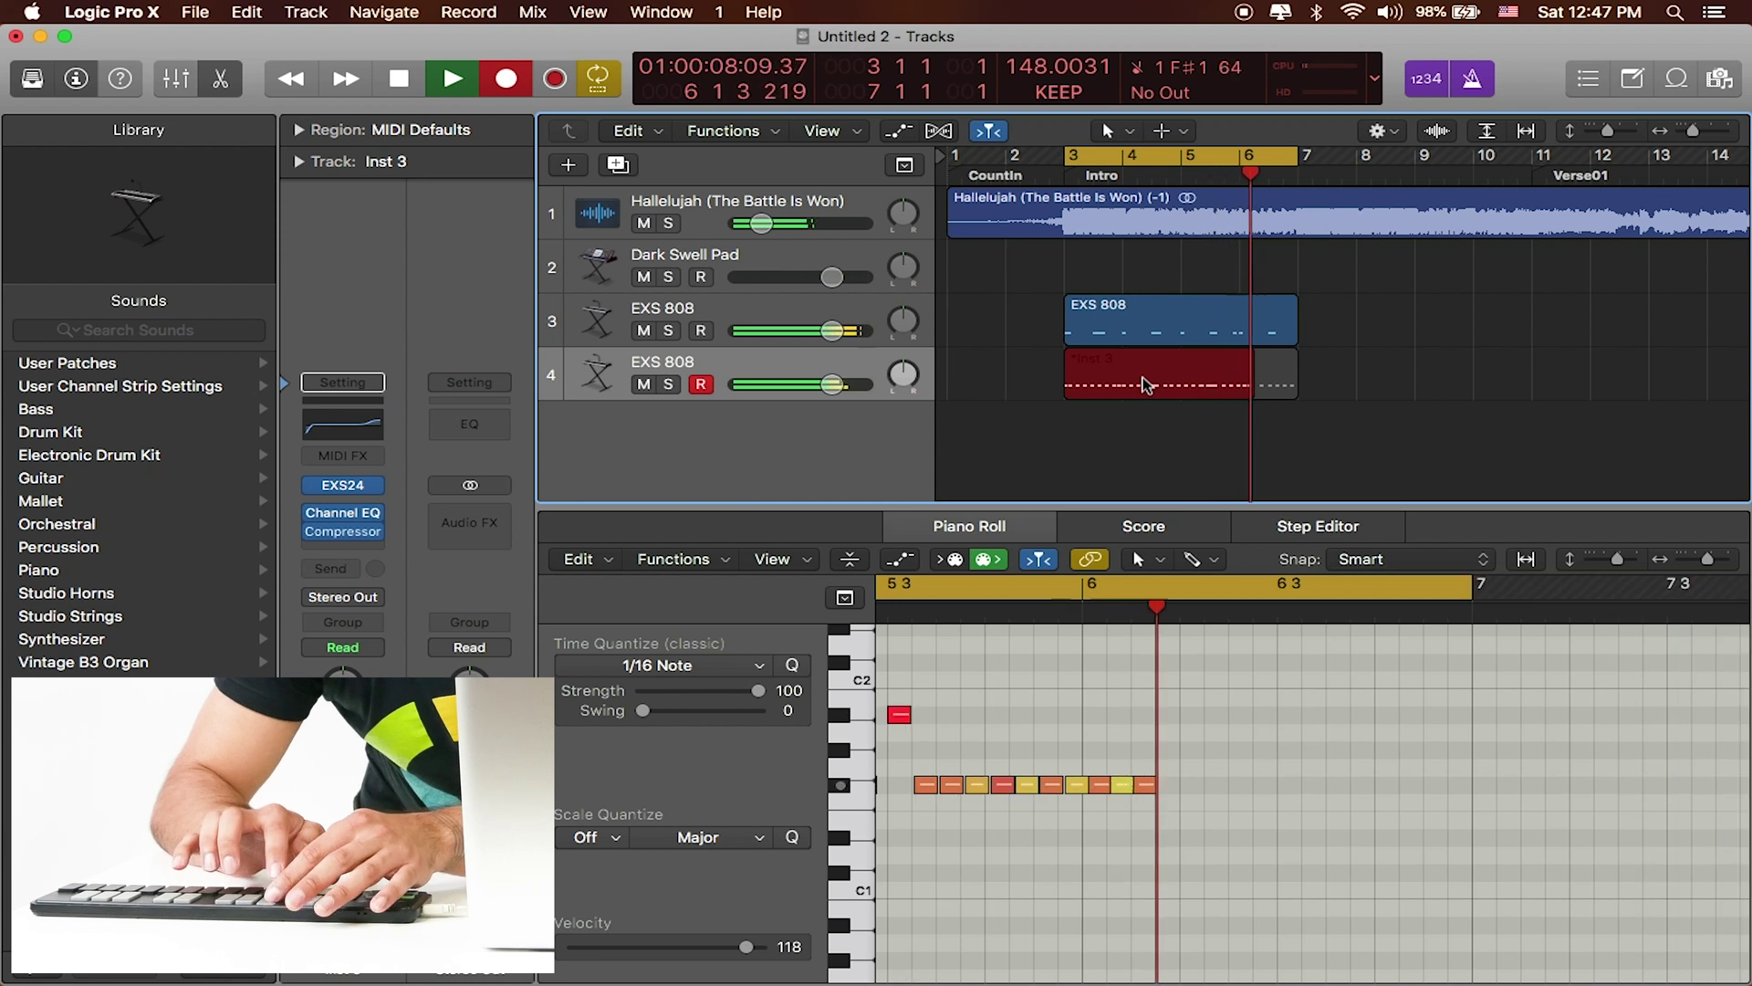
{"action": "key", "text": "space"}
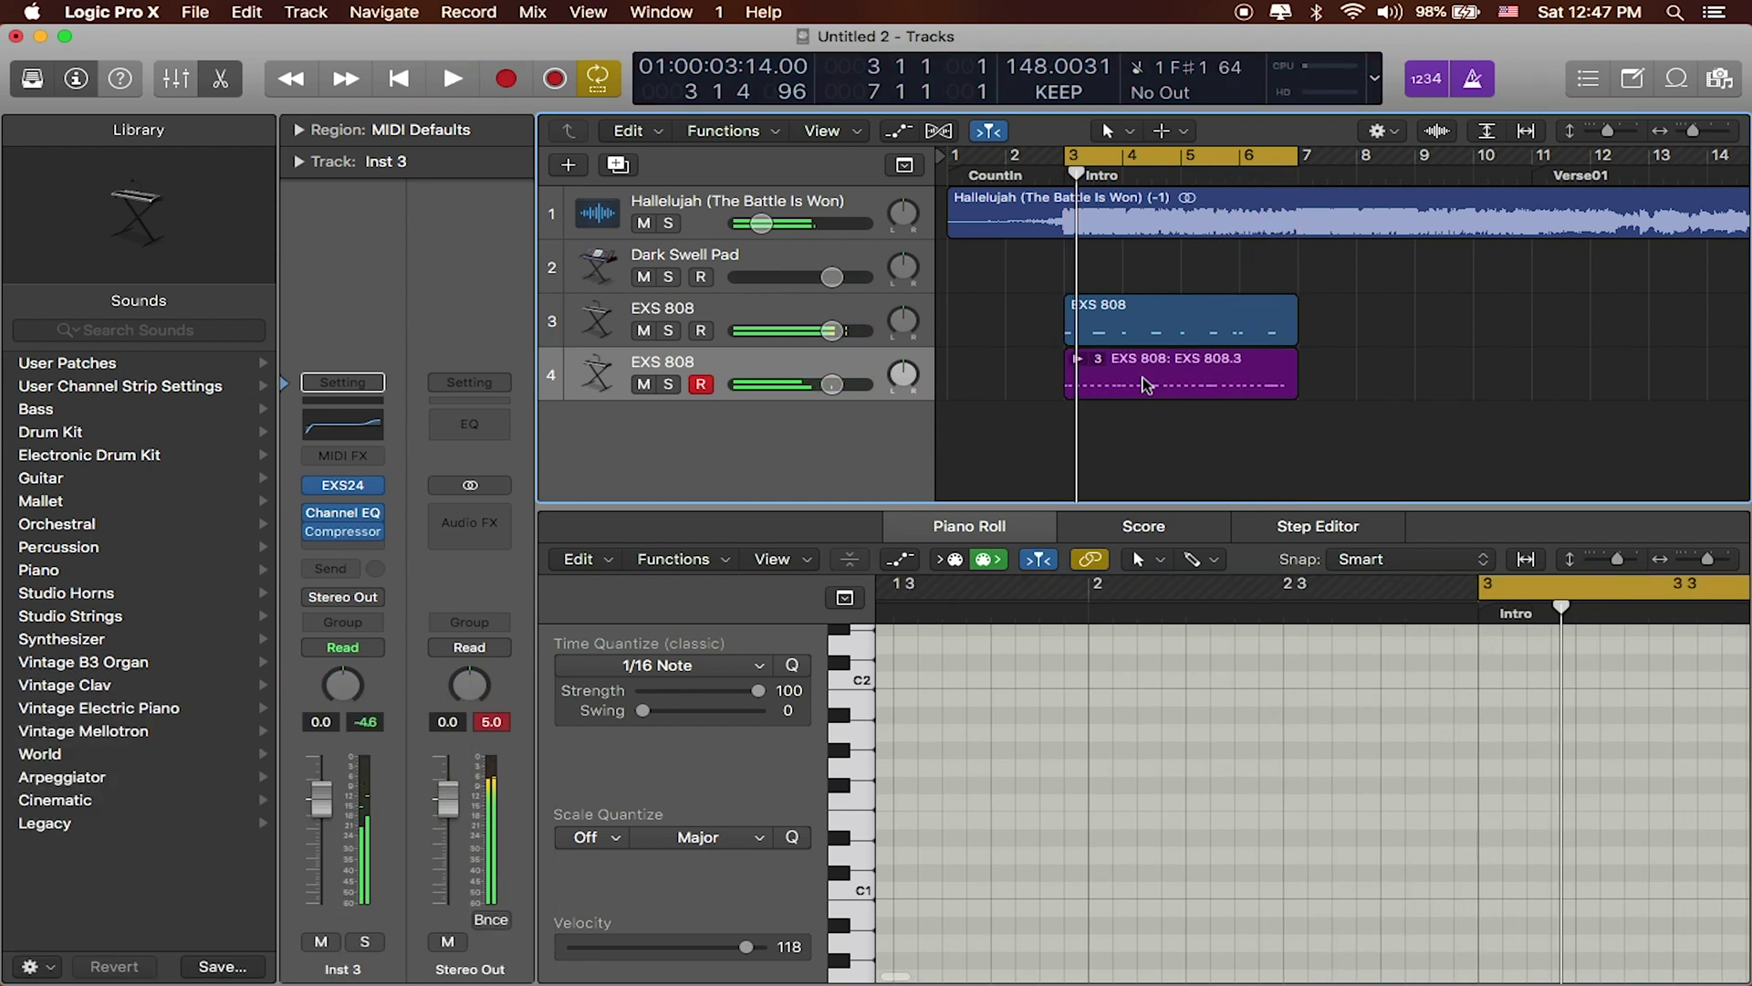
{"action": "left_click", "coordinate": [1078, 361]}
Make EXS 808.2 the active take and show its notes in the Piano Roll
{"action": "scroll", "coordinate": [1099, 418], "scroll_direction": "down", "scroll_amount": 3}
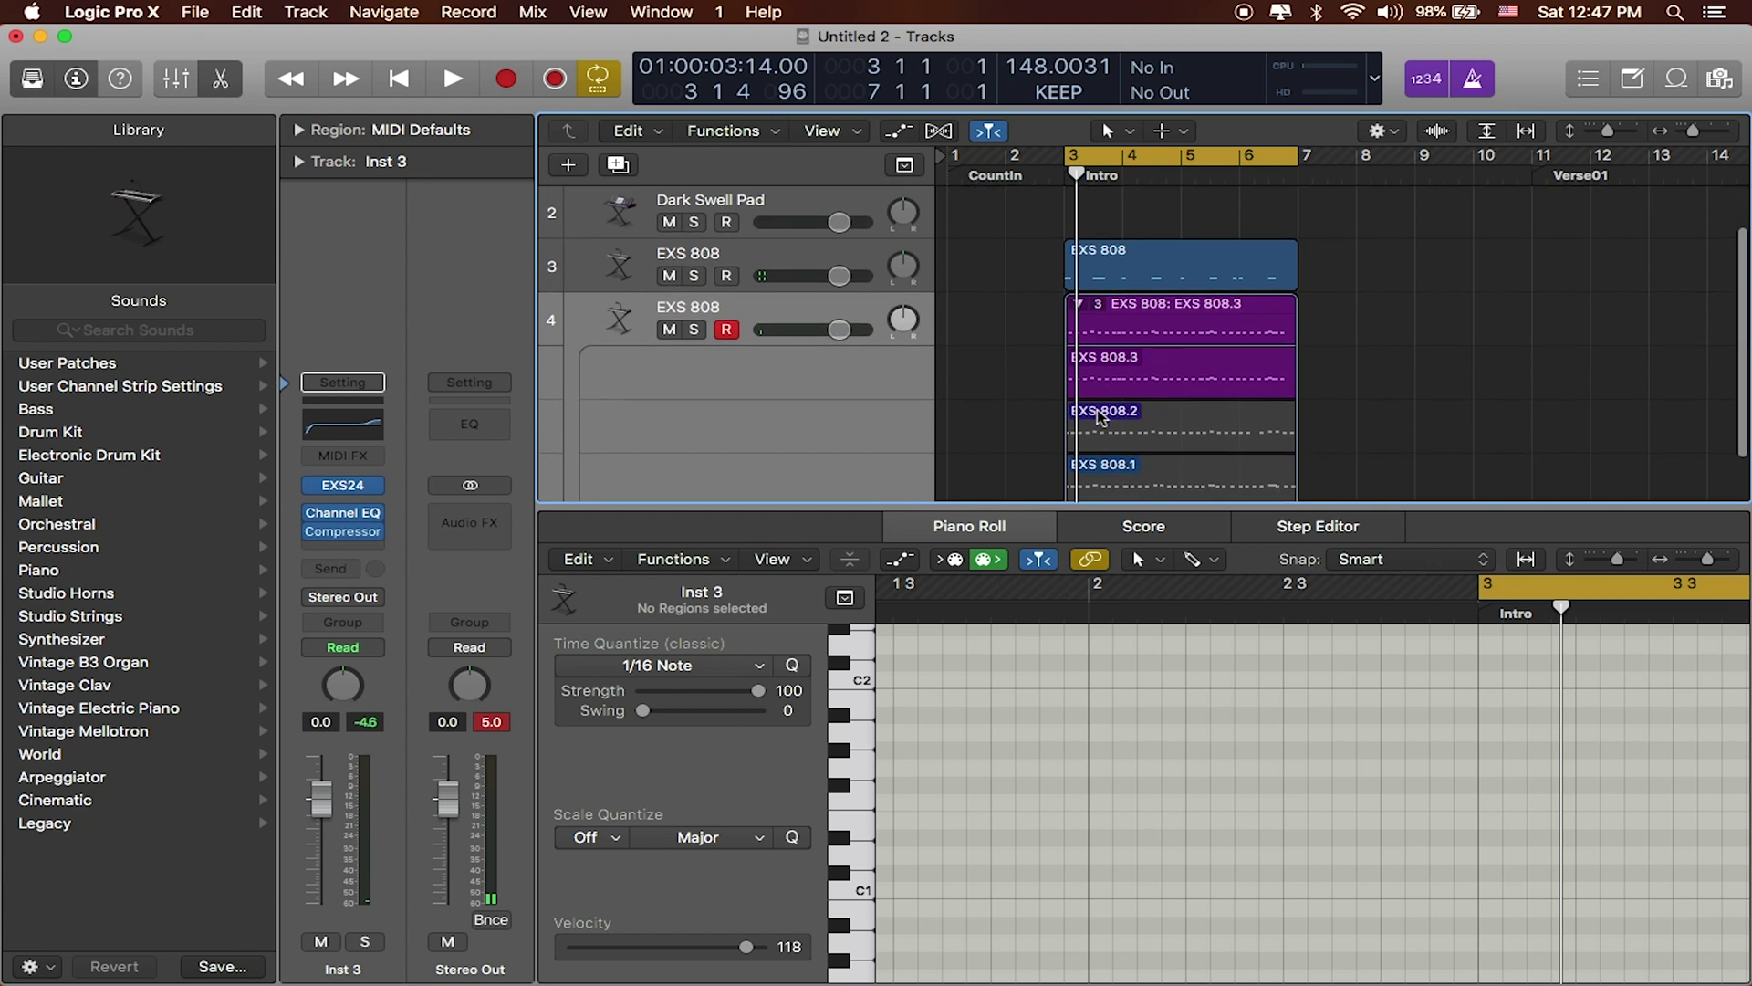
{"action": "scroll", "coordinate": [1162, 431], "scroll_direction": "down", "scroll_amount": 1}
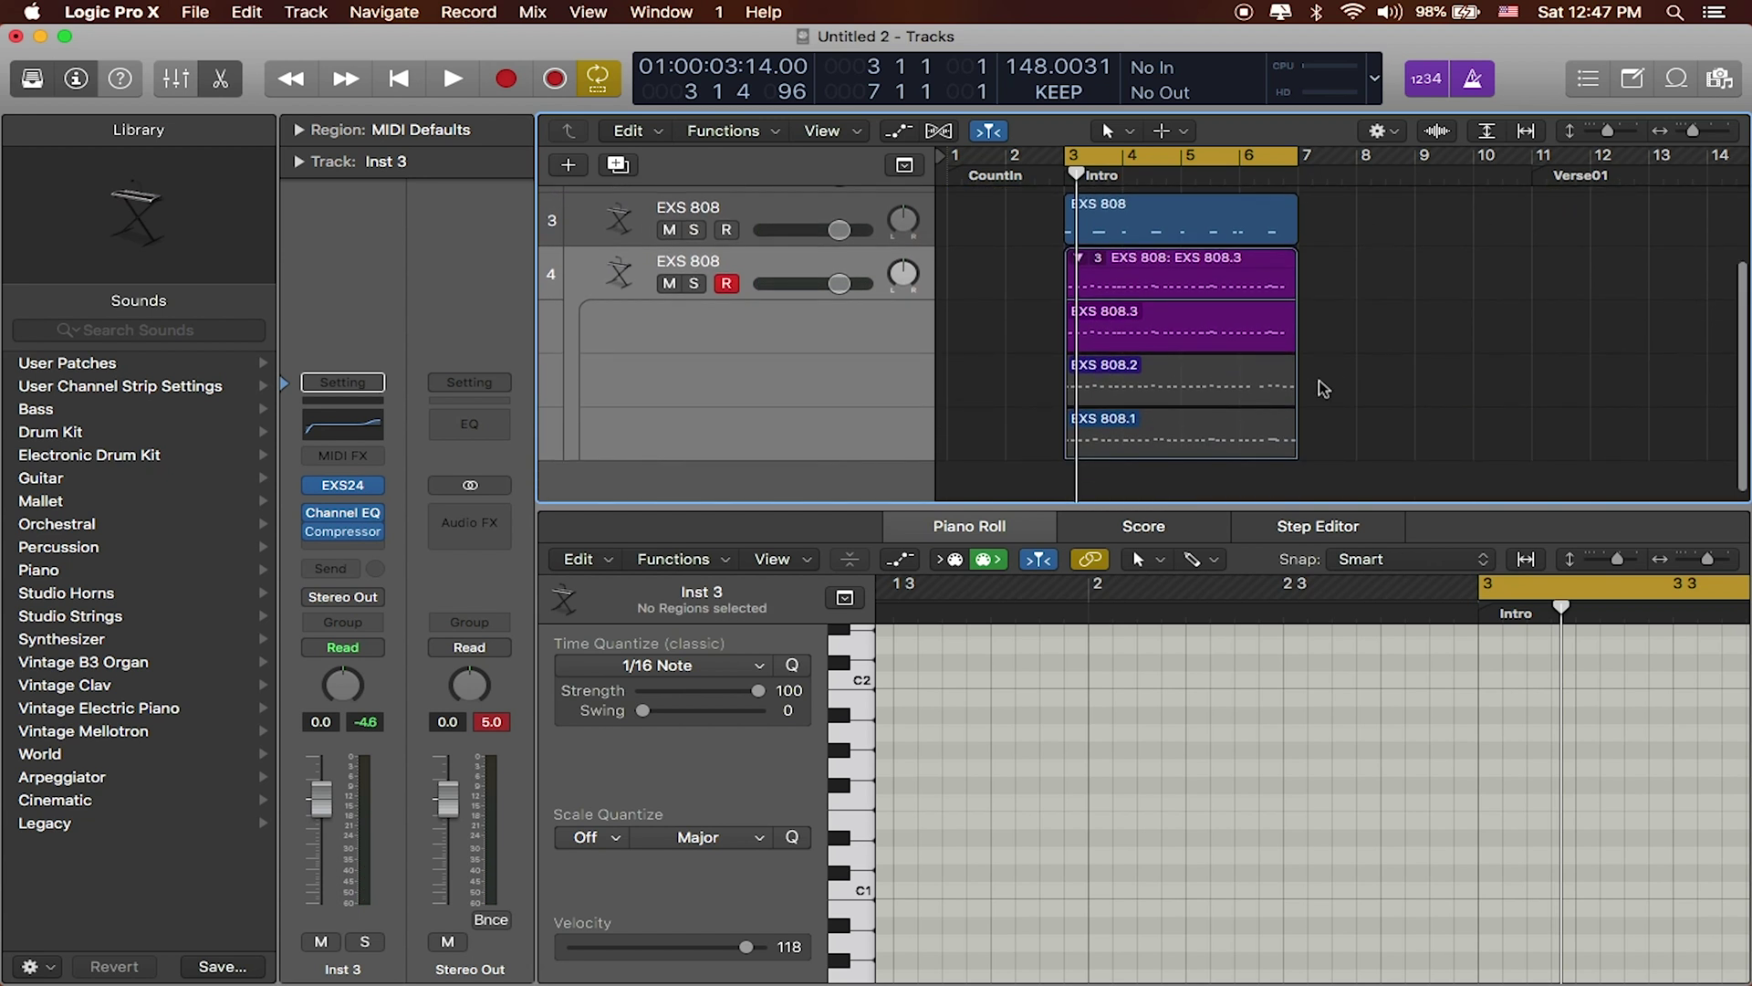
{"action": "left_click", "coordinate": [1209, 368]}
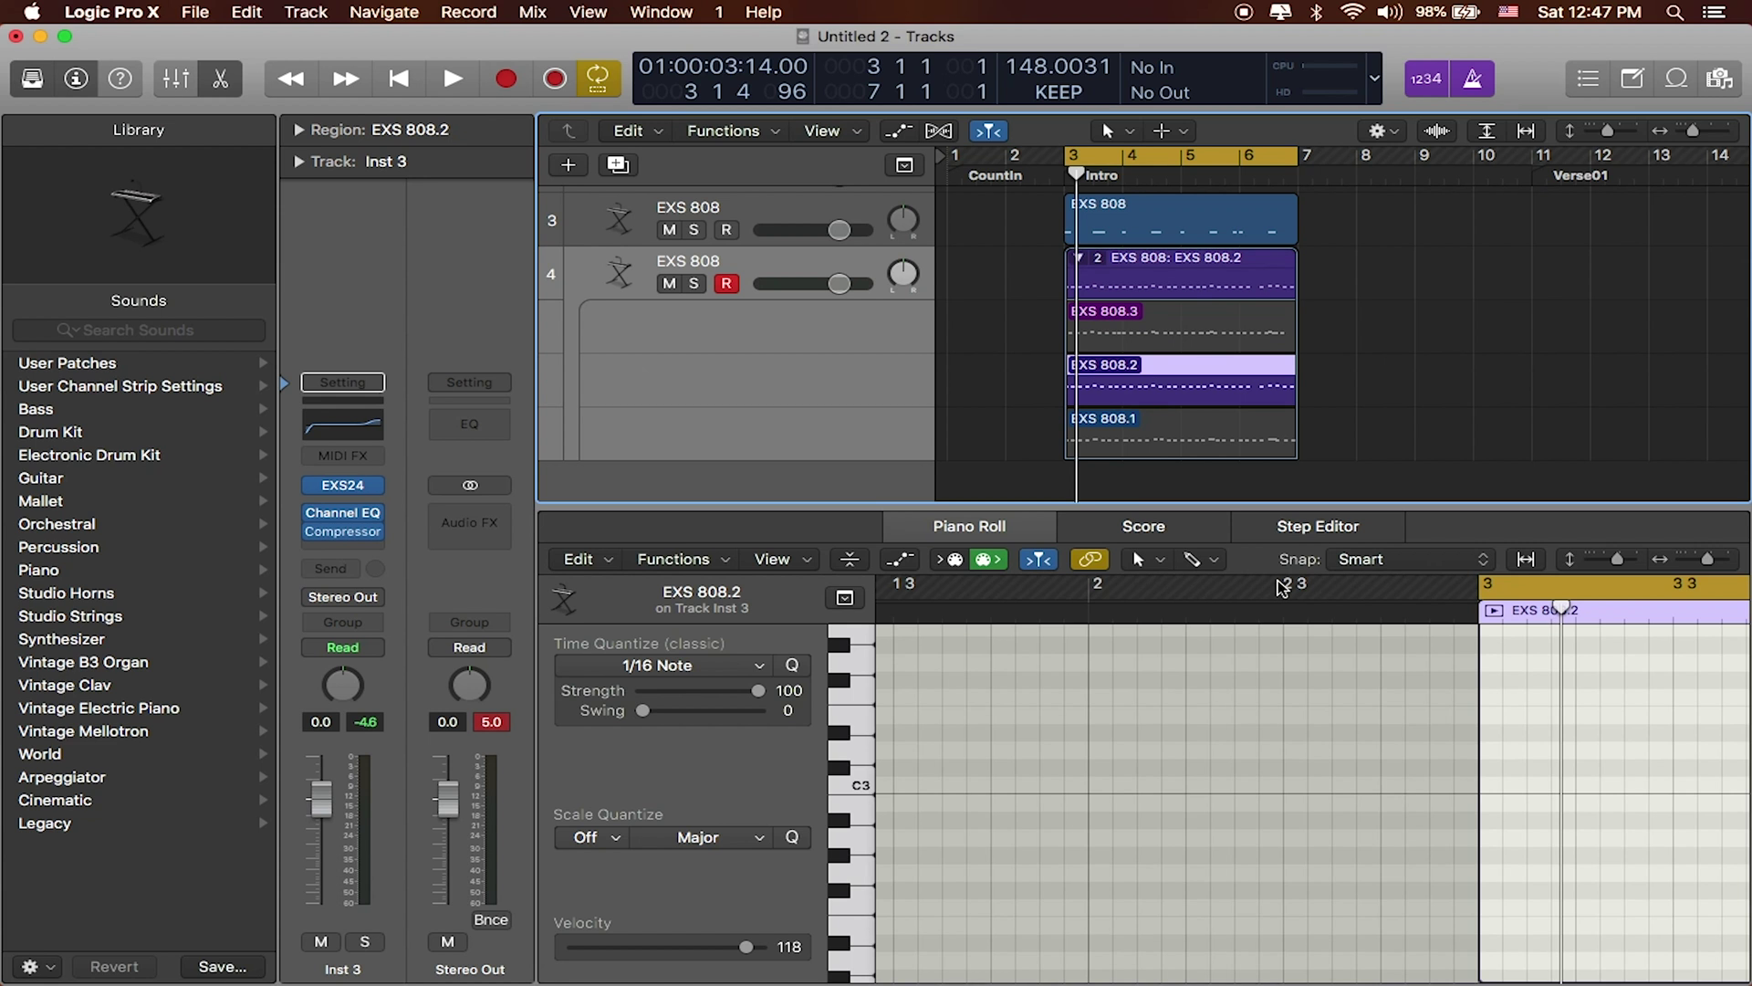
{"action": "scroll", "coordinate": [1314, 658], "scroll_direction": "right", "scroll_amount": 10}
{"action": "scroll", "coordinate": [1330, 730], "scroll_direction": "down", "scroll_amount": 5}
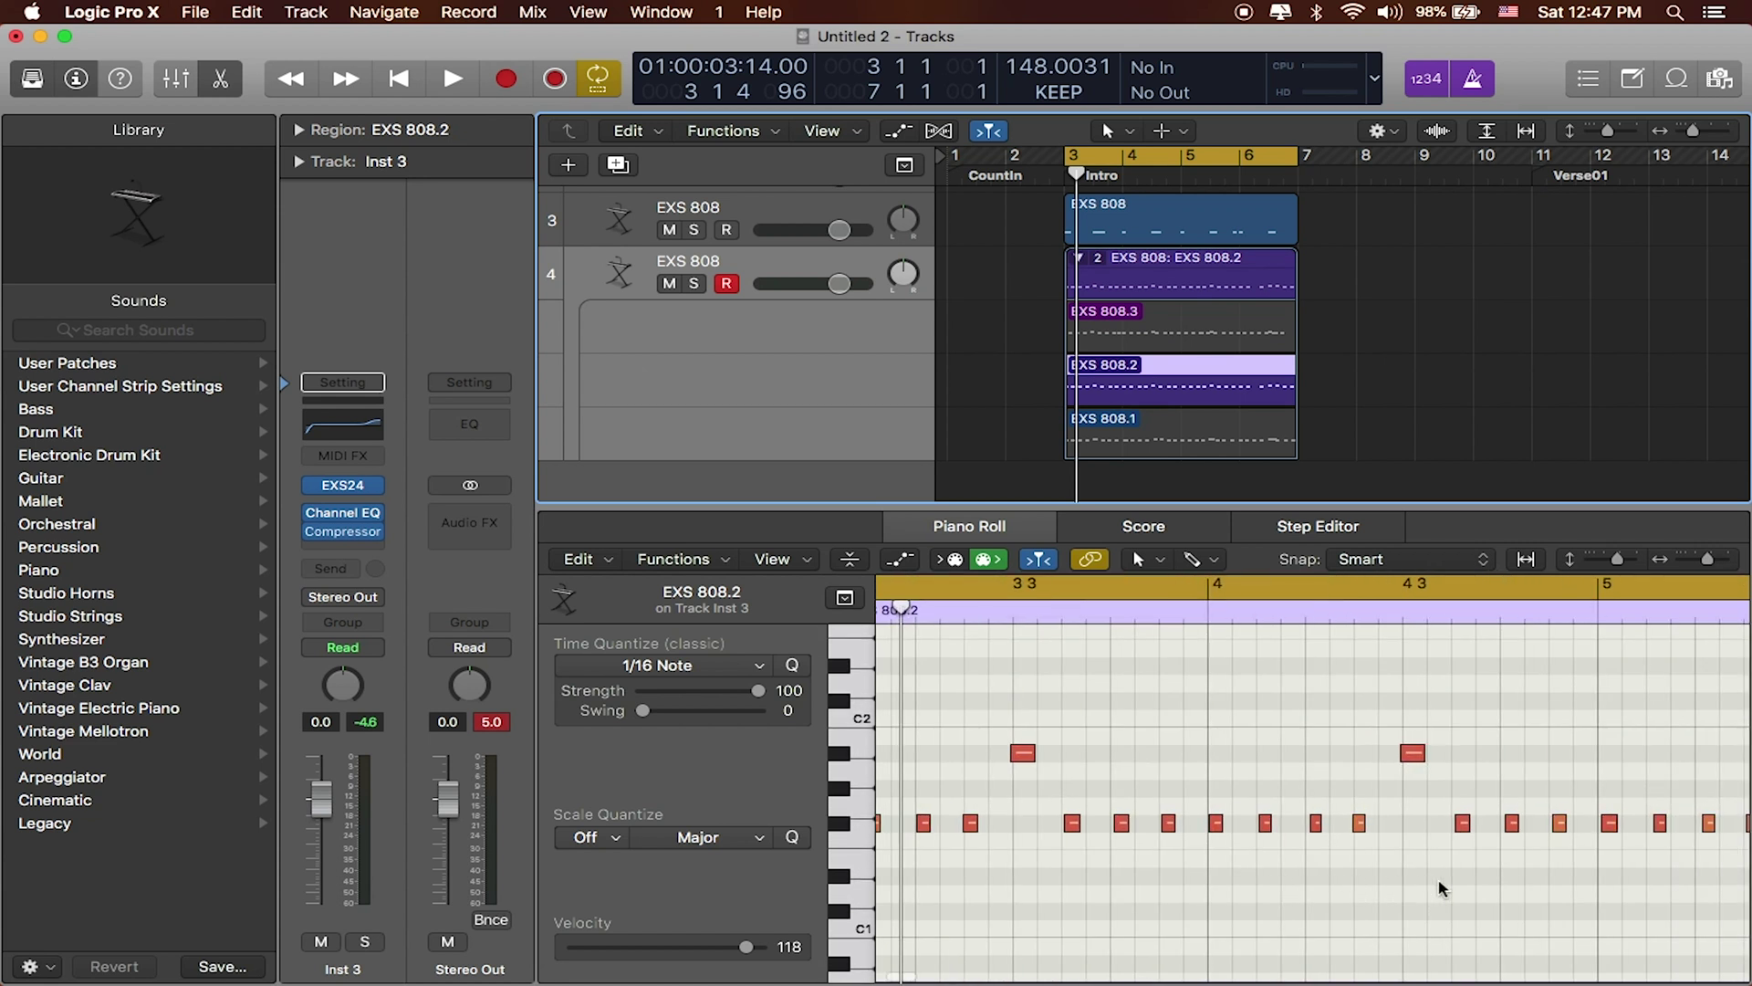
{"action": "scroll", "coordinate": [1437, 867], "scroll_direction": "left", "scroll_amount": 1}
{"action": "left_click", "coordinate": [1189, 374]}
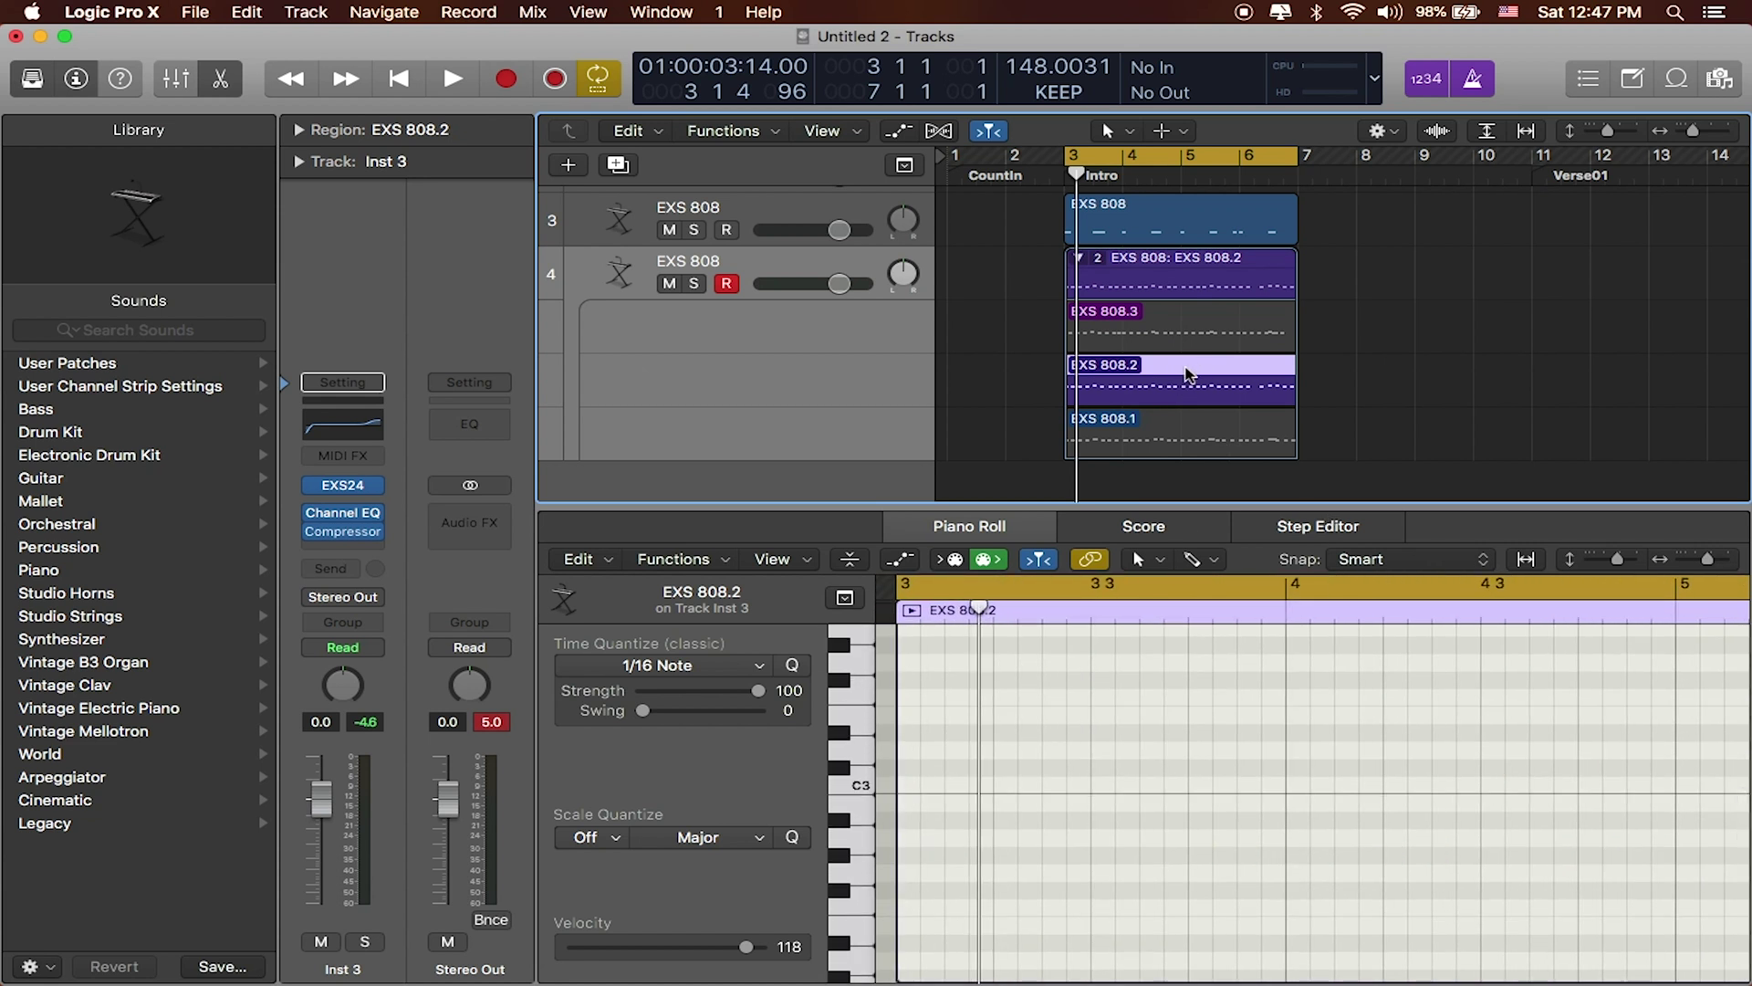
Quantize the EXS 808.2 hi-hat notes to 1/16 and play them back
{"action": "scroll", "coordinate": [1201, 843], "scroll_direction": "down", "scroll_amount": 6}
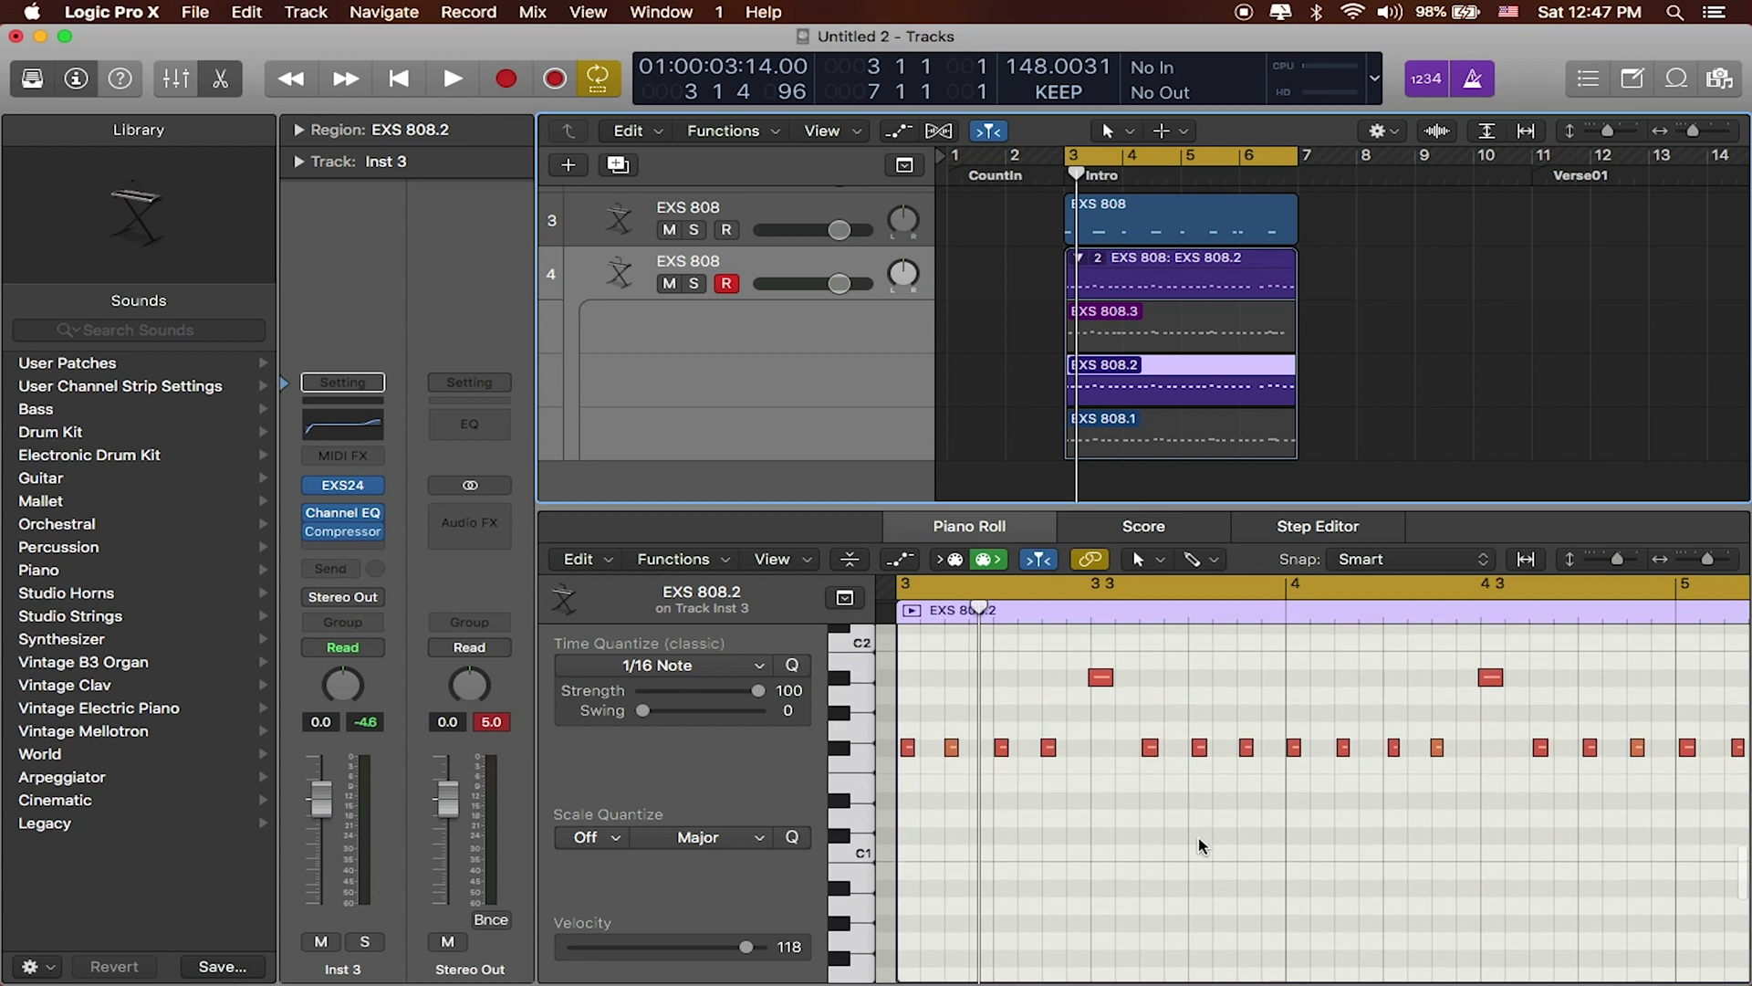
{"action": "key", "text": "q"}
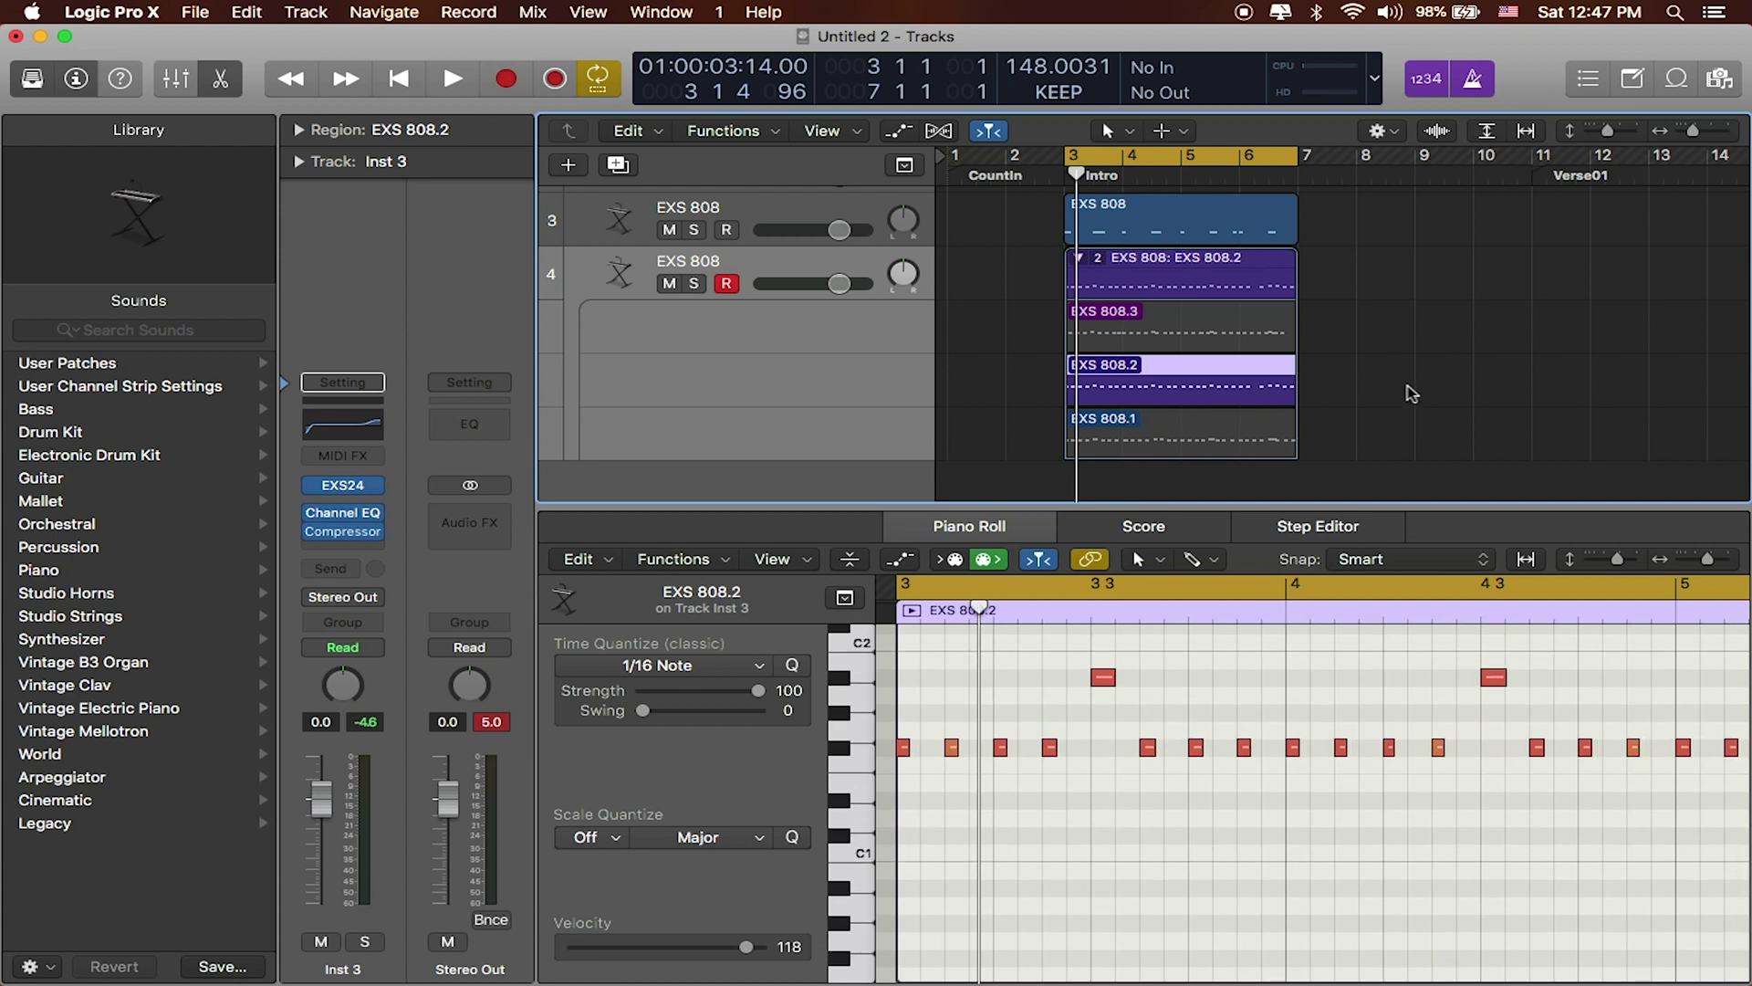
{"action": "key", "text": "space"}
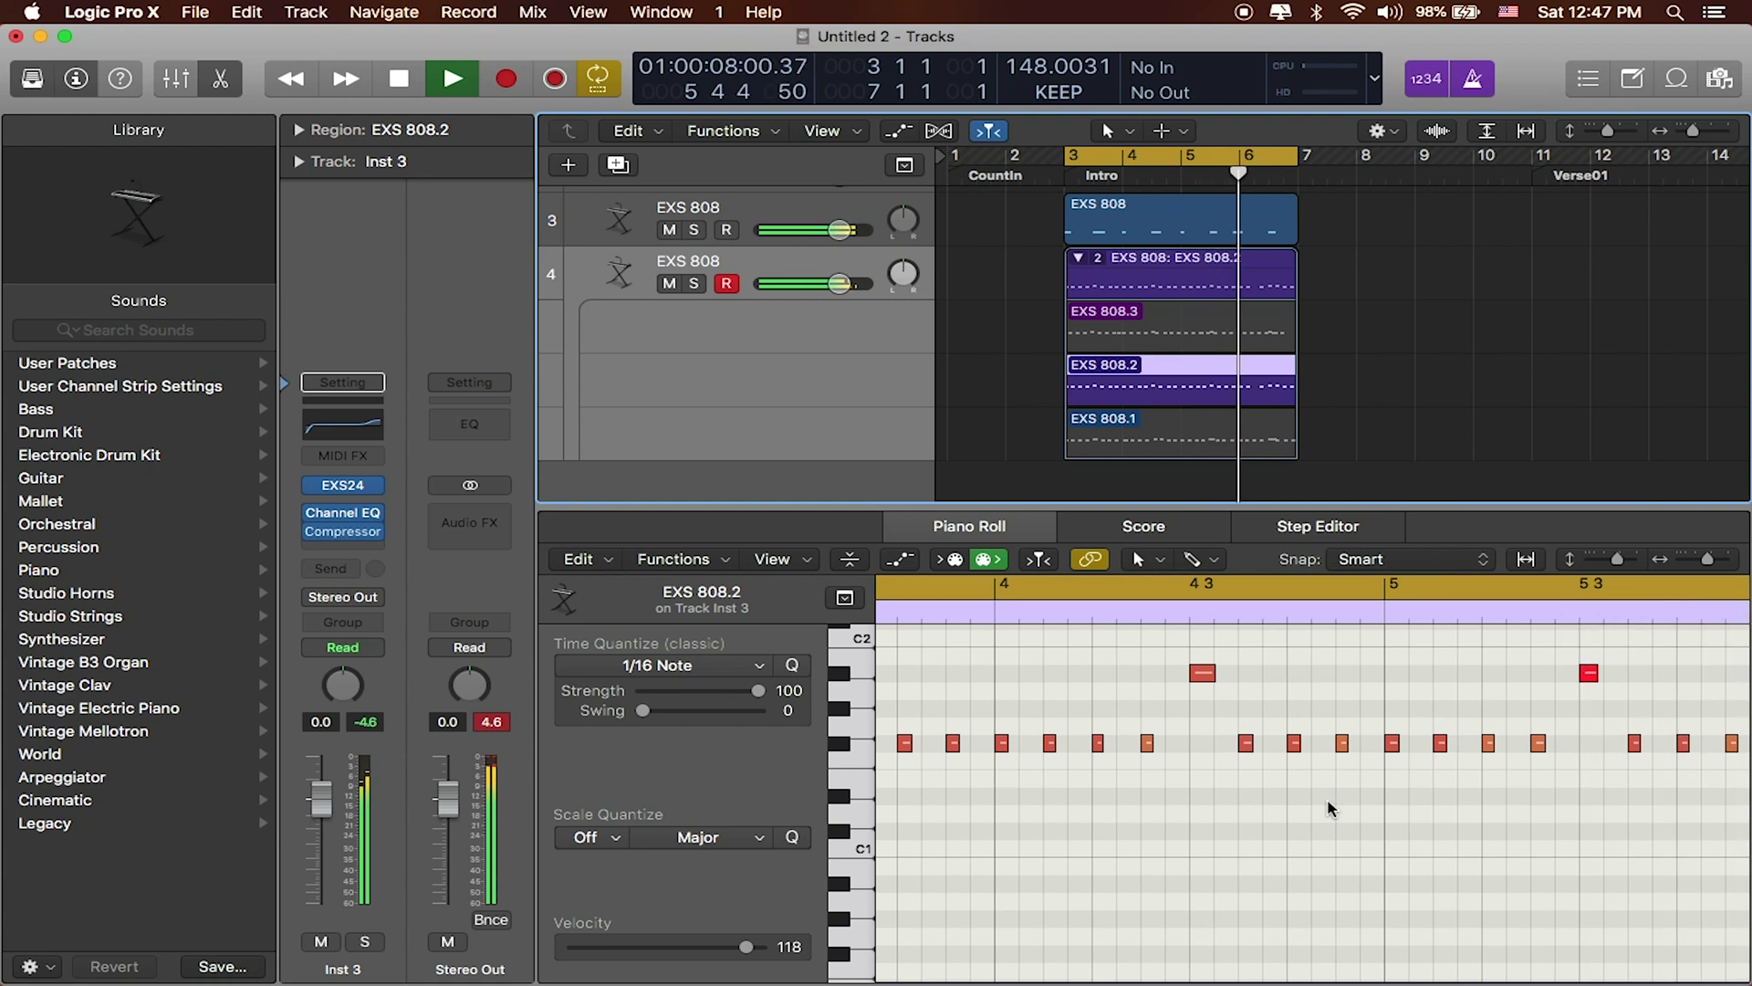
{"action": "key", "text": "space"}
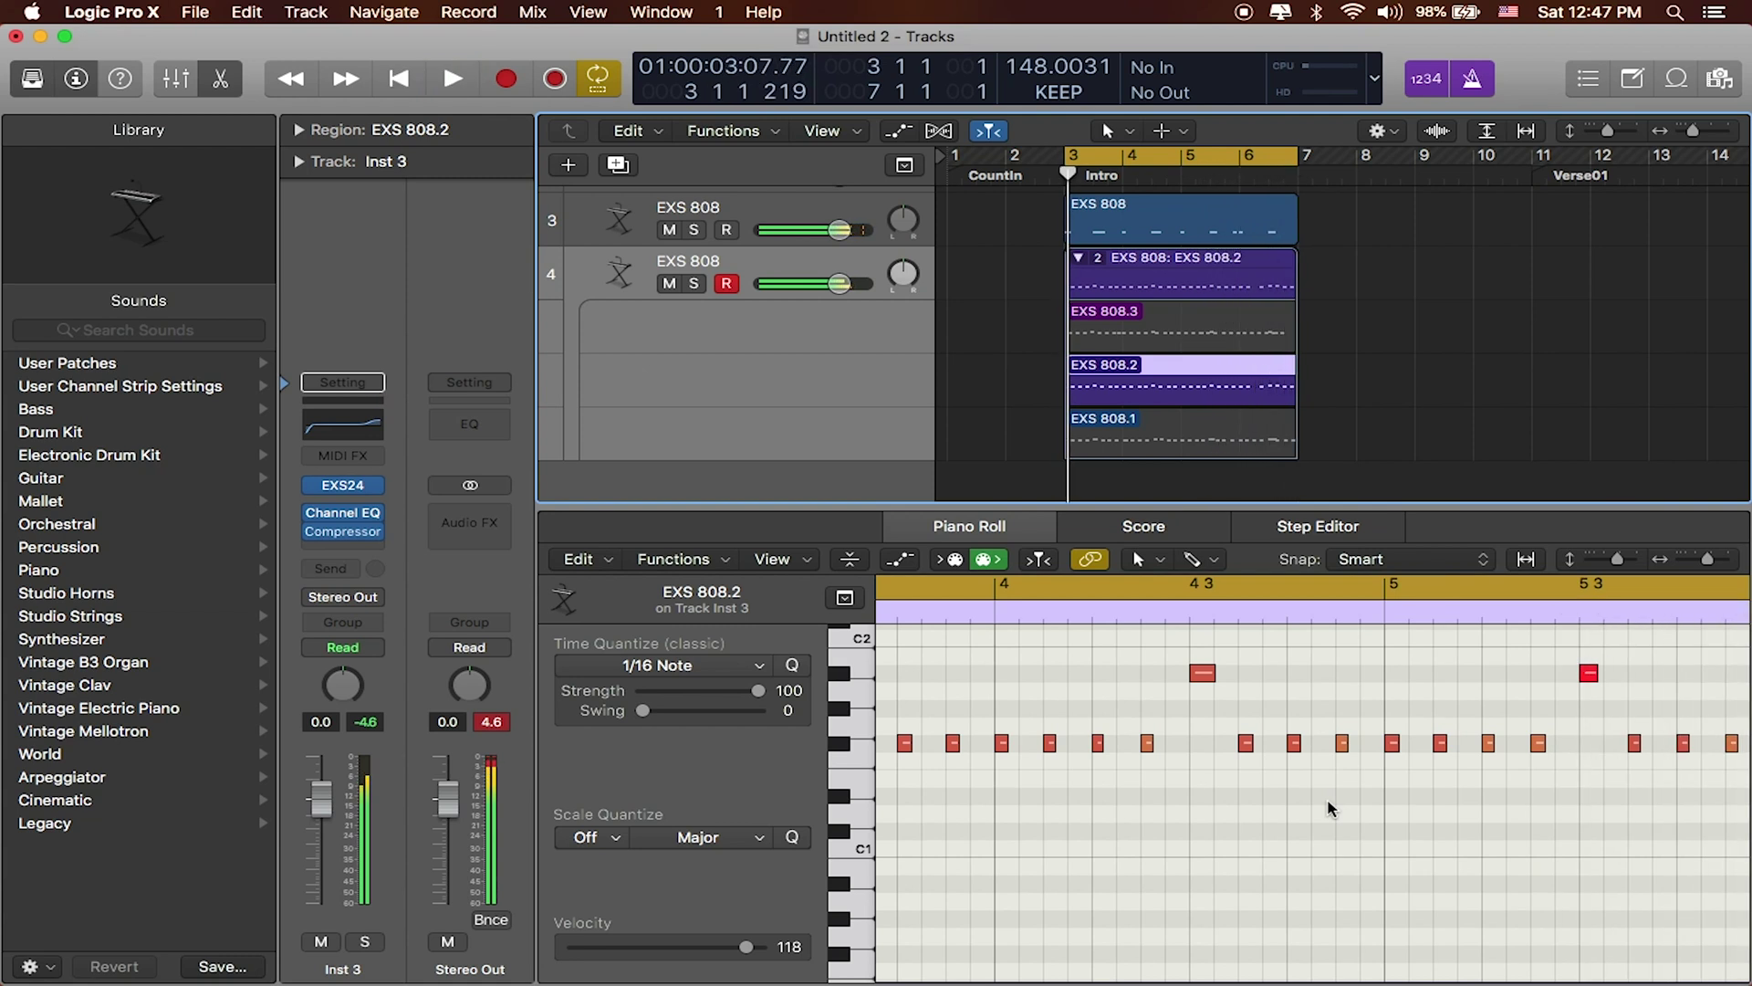